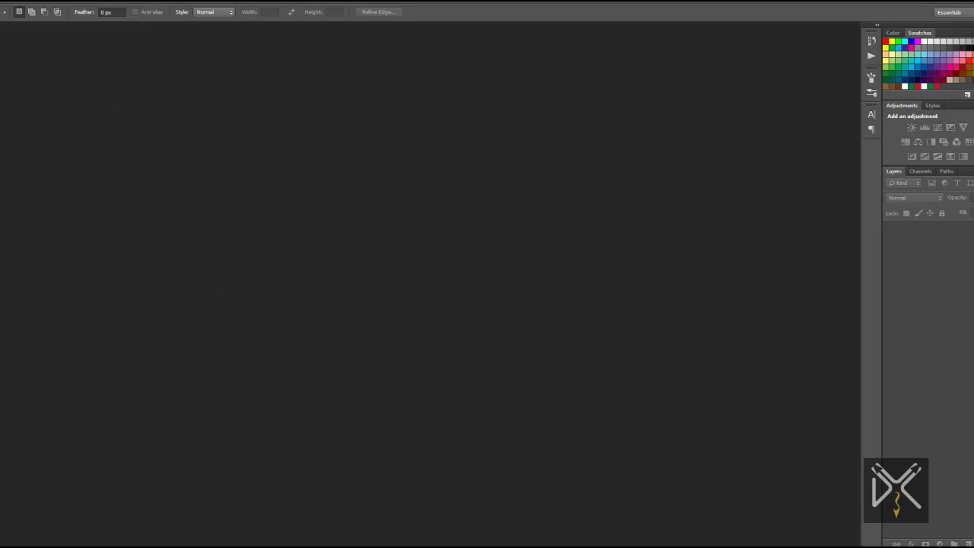
Step: Create a new square Photoshop document 5000 by 5000 px
click(16, 5)
text(5000)
double_click(374, 167)
text(5000)
key(Return)
Step: Fill the canvas with dark grey #474747 using the Paint Bucket
click(500, 222)
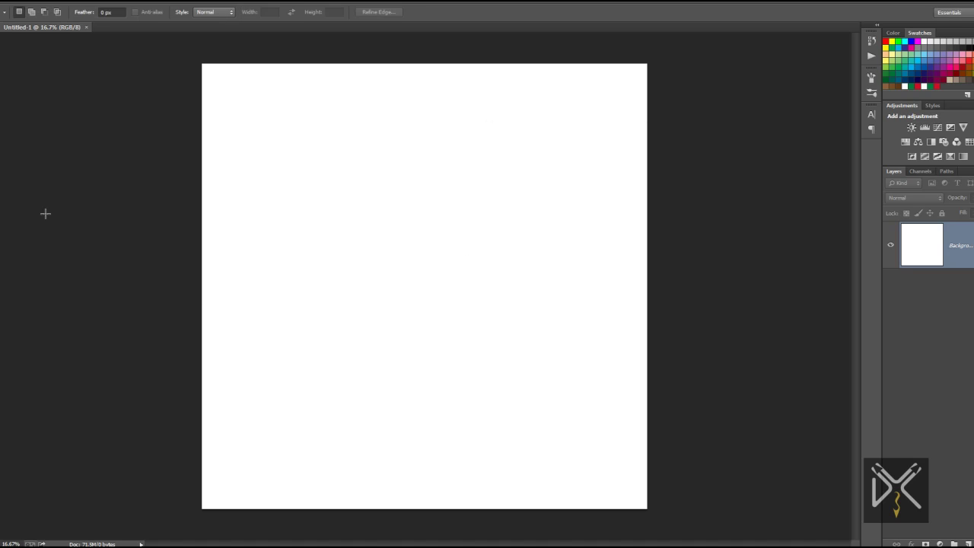
key(g)
click(443, 247)
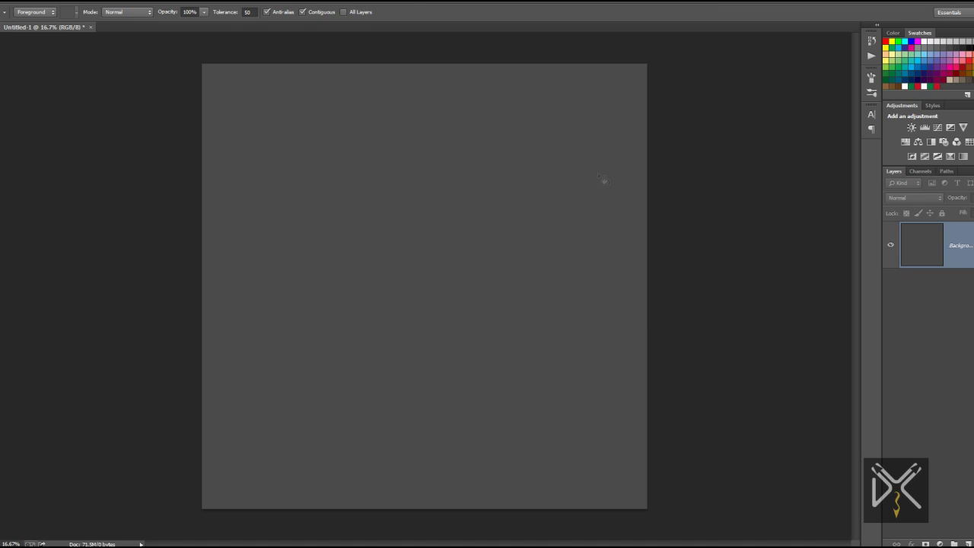
Step: Add a new empty layer and choose a soft round brush preset
key(b)
click(965, 542)
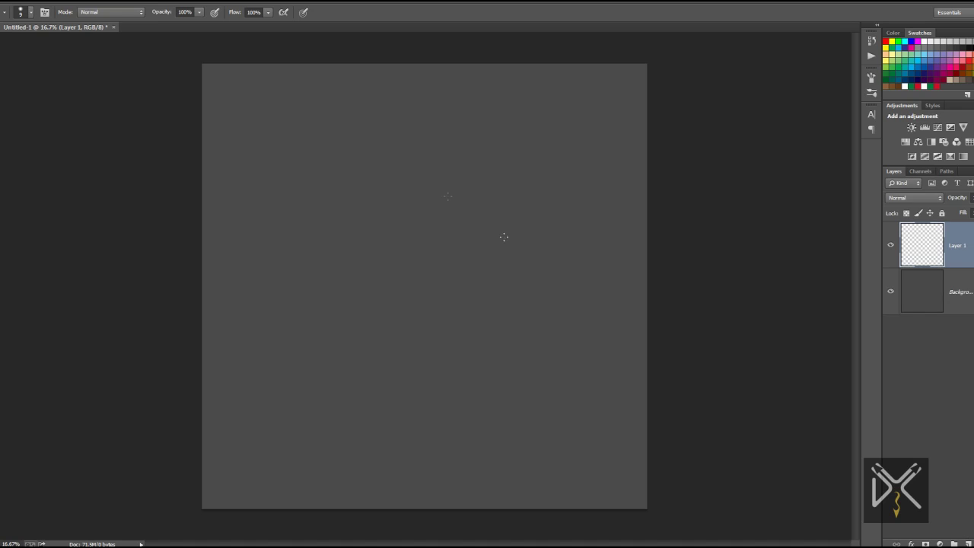
click(314, 169)
right_click(323, 198)
drag(439, 303, 447, 503)
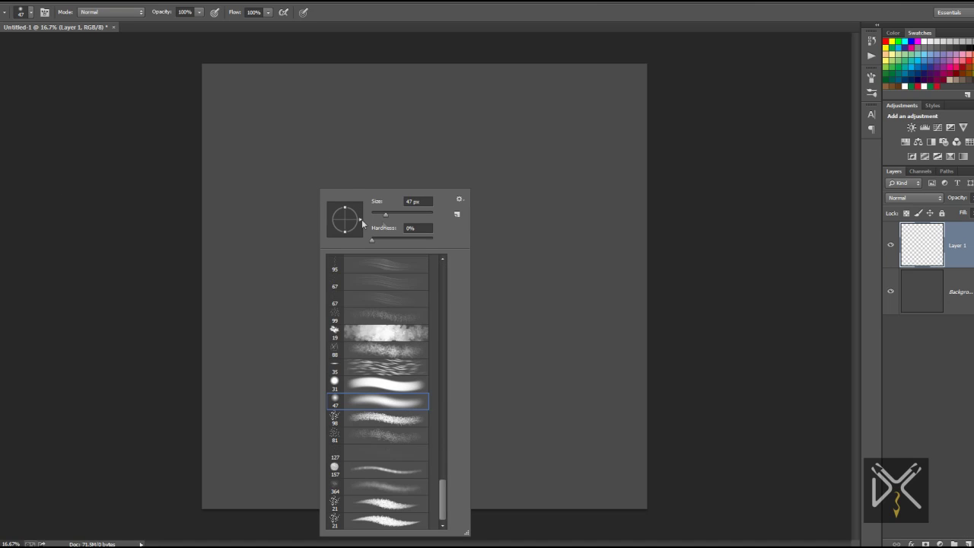
click(575, 150)
Step: Paint white radiating starbursts at the upper right and upper left
mouse_move(566, 141)
mouse_down()
mouse_move(571, 152)
mouse_move(533, 80)
mouse_move(622, 96)
mouse_up()
mouse_move(567, 151)
mouse_down()
mouse_move(487, 186)
mouse_move(524, 222)
mouse_move(578, 247)
mouse_up()
drag(572, 150, 624, 154)
drag(494, 137, 565, 150)
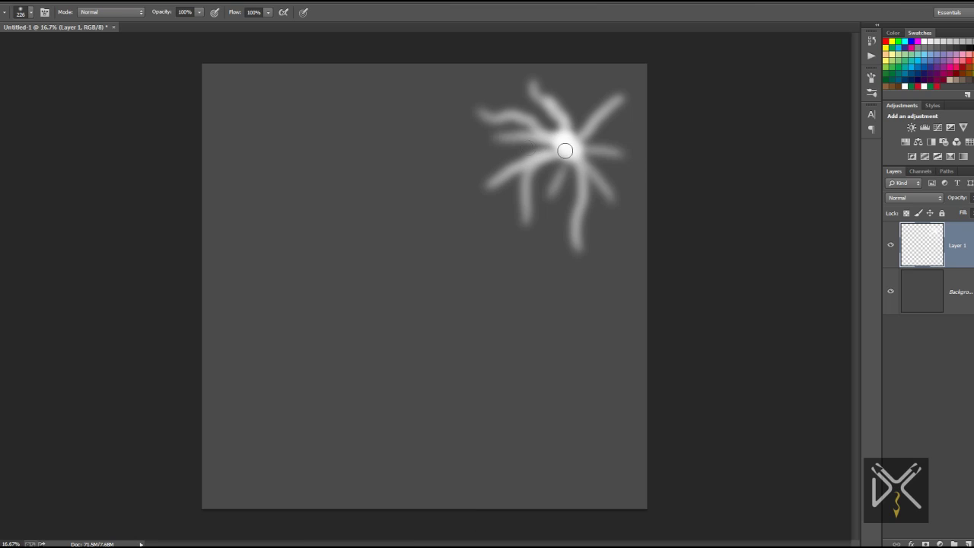
mouse_move(357, 156)
mouse_down()
mouse_move(430, 219)
mouse_move(441, 169)
mouse_up()
mouse_move(359, 152)
mouse_down()
mouse_move(422, 105)
mouse_move(342, 262)
mouse_up()
drag(356, 160, 228, 197)
mouse_move(356, 156)
mouse_down()
mouse_move(240, 135)
mouse_move(301, 85)
mouse_move(356, 86)
mouse_up()
Step: Paint a central starburst, link the top shapes, and thicken the upper-left branches
mouse_move(462, 299)
mouse_down()
mouse_move(392, 232)
mouse_move(343, 312)
mouse_move(434, 219)
mouse_move(487, 228)
mouse_move(422, 380)
mouse_move(525, 373)
mouse_up()
mouse_move(465, 299)
mouse_down()
mouse_move(560, 311)
mouse_move(552, 346)
mouse_up()
mouse_move(466, 297)
mouse_down()
mouse_move(537, 263)
mouse_move(481, 183)
mouse_up()
mouse_move(455, 259)
mouse_down()
mouse_move(445, 177)
mouse_move(404, 140)
mouse_move(373, 152)
mouse_up()
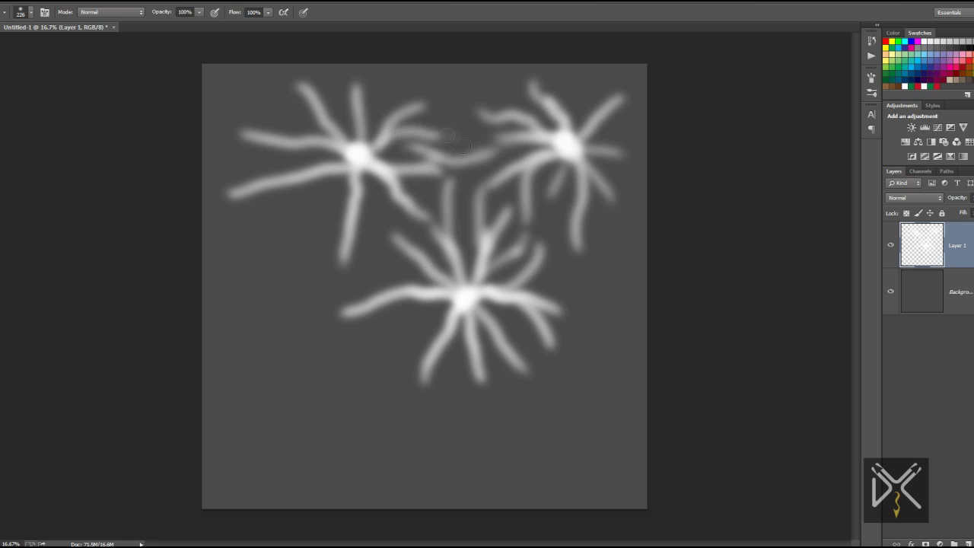
drag(395, 122, 464, 107)
drag(400, 122, 427, 69)
mouse_move(356, 151)
mouse_down()
mouse_move(385, 80)
mouse_move(266, 99)
mouse_up()
mouse_move(346, 152)
mouse_down()
mouse_move(221, 164)
mouse_move(271, 228)
mouse_move(301, 247)
mouse_up()
Step: Paint a branching white starburst at the lower left
drag(291, 405, 260, 319)
mouse_move(291, 404)
mouse_down()
mouse_move(229, 387)
mouse_move(297, 327)
mouse_up()
drag(292, 405, 229, 445)
mouse_move(291, 406)
mouse_down()
mouse_move(263, 478)
mouse_move(206, 457)
mouse_move(306, 479)
mouse_up()
mouse_move(293, 406)
mouse_down()
mouse_move(376, 457)
mouse_move(397, 432)
mouse_up()
drag(348, 405, 385, 378)
mouse_move(295, 404)
mouse_down()
mouse_move(357, 365)
mouse_move(354, 346)
mouse_up()
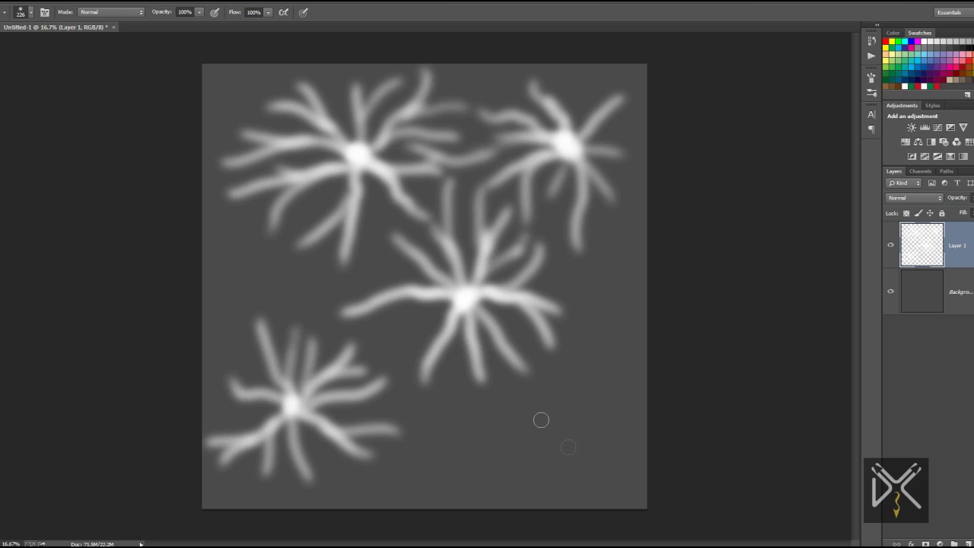
Step: Paint a radiating white starburst at the lower right
drag(541, 423, 582, 449)
drag(499, 396, 556, 445)
mouse_move(456, 442)
mouse_down()
mouse_move(574, 449)
mouse_move(446, 466)
mouse_up()
drag(562, 449, 569, 362)
mouse_move(564, 448)
mouse_down()
mouse_move(615, 373)
mouse_move(626, 460)
mouse_move(479, 491)
mouse_up()
Step: Zoom in, shrink the brush, and paint fine twigs left of the central and upper-left starbursts
key(ctrl+plus)
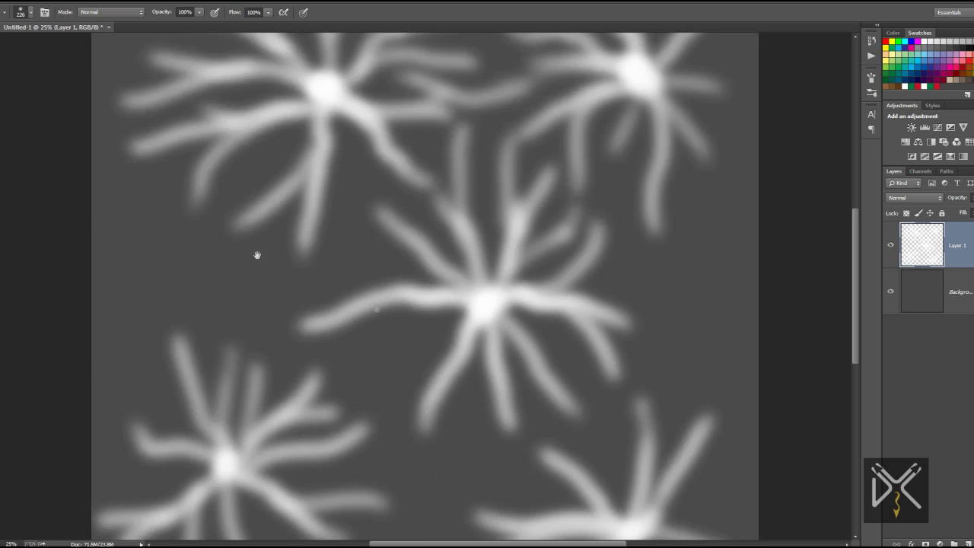
drag(428, 271, 320, 301)
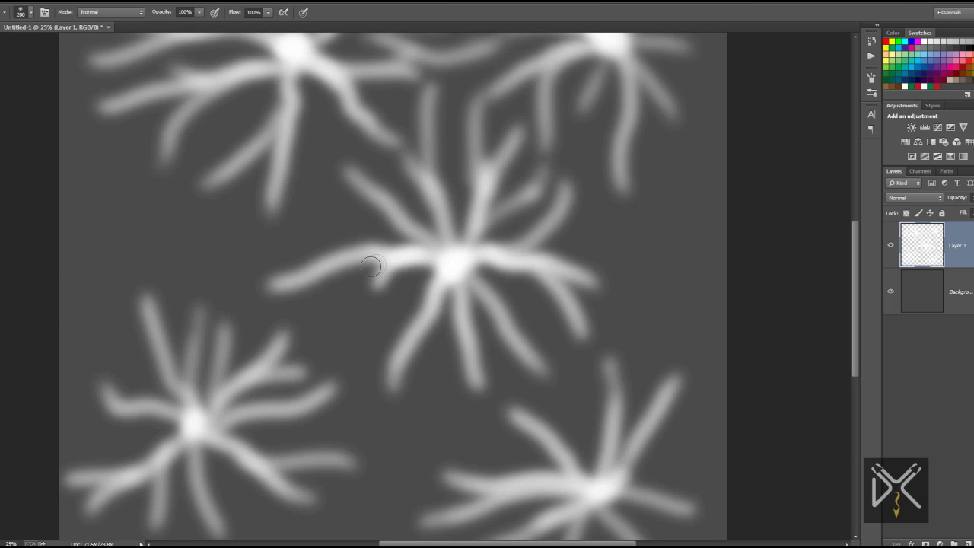
key(bracketleft)
drag(450, 282, 345, 352)
drag(366, 281, 315, 331)
drag(320, 285, 259, 316)
drag(380, 262, 255, 251)
drag(385, 259, 309, 213)
mouse_move(442, 250)
mouse_down()
mouse_move(435, 376)
mouse_move(318, 272)
mouse_move(274, 324)
mouse_up()
drag(286, 281, 217, 334)
mouse_move(288, 251)
mouse_down()
mouse_move(210, 281)
mouse_move(232, 217)
mouse_up()
Step: Add fine twigs to the right of and below the central starburst
mouse_move(576, 382)
mouse_down()
mouse_move(462, 303)
mouse_move(420, 321)
mouse_up()
drag(437, 290, 392, 354)
drag(404, 304, 472, 388)
drag(441, 350, 506, 377)
drag(411, 365, 502, 257)
mouse_move(498, 293)
mouse_down()
mouse_move(434, 257)
mouse_move(458, 333)
mouse_up()
mouse_move(499, 403)
mouse_down()
mouse_move(507, 342)
mouse_move(428, 374)
mouse_up()
mouse_move(377, 259)
mouse_down()
mouse_move(411, 368)
mouse_move(434, 326)
mouse_move(352, 348)
mouse_move(326, 409)
mouse_up()
mouse_move(142, 396)
mouse_down()
mouse_move(268, 281)
mouse_move(411, 217)
mouse_up()
mouse_move(407, 251)
mouse_down()
mouse_move(315, 282)
mouse_move(358, 395)
mouse_move(411, 327)
mouse_up()
Step: Grow twigs left, above and right of the lower-right starburst
drag(502, 359, 426, 356)
mouse_move(441, 403)
mouse_down()
mouse_move(579, 373)
mouse_move(487, 293)
mouse_up()
mouse_move(499, 255)
mouse_down()
mouse_move(629, 294)
mouse_move(593, 217)
mouse_up()
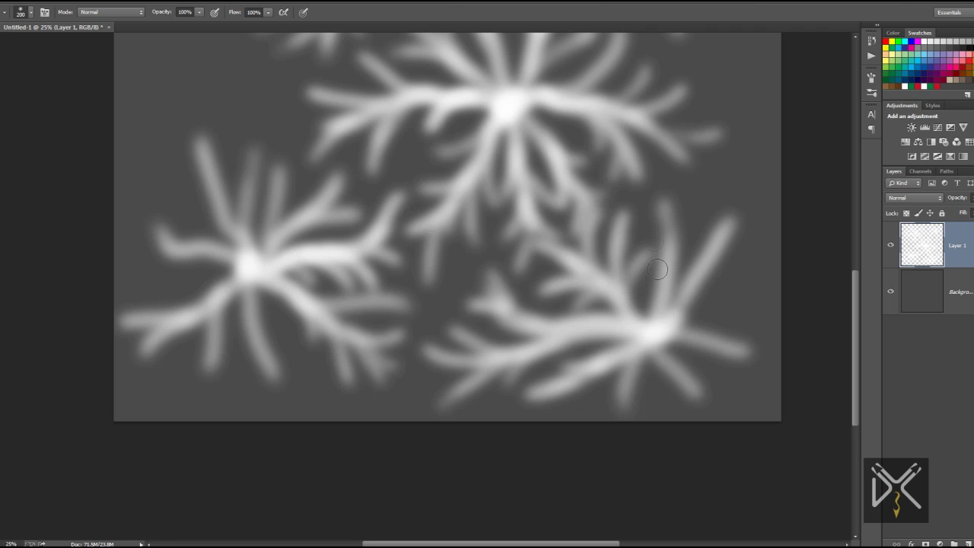
drag(654, 281, 715, 217)
drag(684, 312, 776, 256)
drag(688, 335, 760, 364)
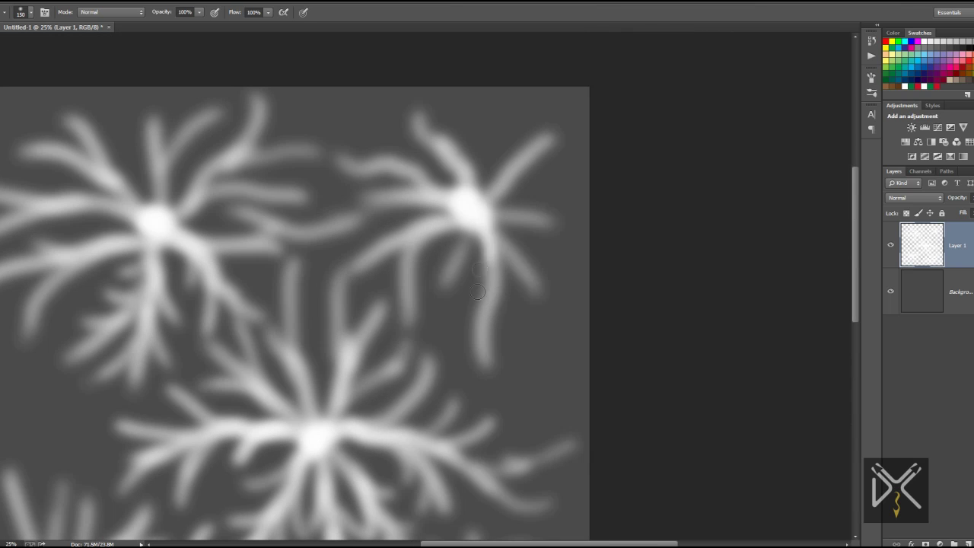
Step: Surround the upper-right starburst with finer branches on all sides
mouse_move(478, 292)
mouse_down()
mouse_move(491, 326)
mouse_move(487, 392)
mouse_up()
drag(533, 314, 491, 392)
mouse_move(498, 242)
mouse_down()
mouse_move(578, 308)
mouse_move(562, 201)
mouse_up()
drag(498, 225, 582, 217)
drag(487, 206, 528, 98)
drag(506, 171, 578, 114)
drag(487, 202, 417, 95)
drag(445, 156, 363, 128)
mouse_move(459, 174)
mouse_down()
mouse_move(332, 144)
mouse_move(312, 182)
mouse_up()
drag(433, 208, 341, 200)
mouse_move(430, 230)
mouse_down()
mouse_move(381, 243)
mouse_move(315, 293)
mouse_up()
Step: Add upward and hanging branches around the central starburst
drag(342, 398, 357, 281)
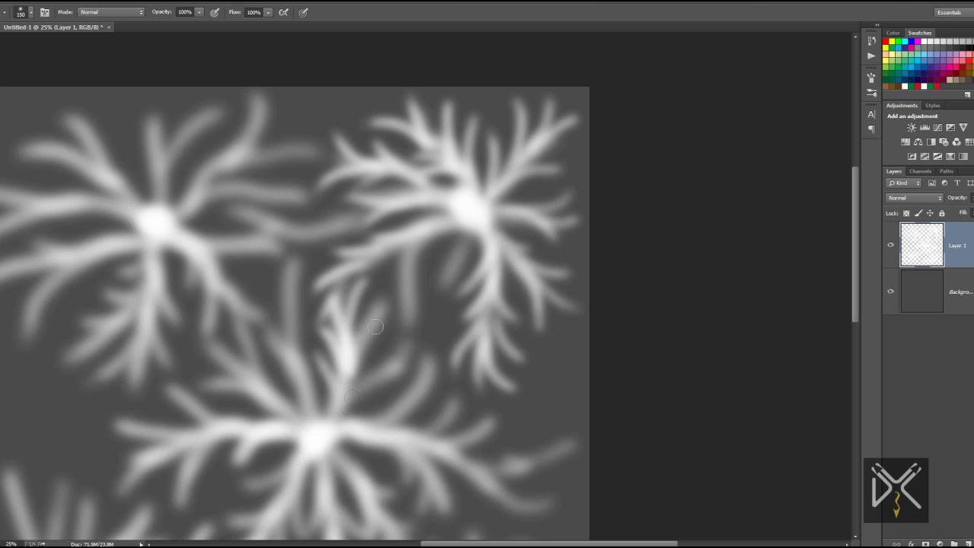
drag(323, 422, 384, 305)
mouse_move(376, 354)
mouse_down()
mouse_move(426, 240)
mouse_move(448, 323)
mouse_up()
drag(342, 426, 384, 362)
drag(353, 391, 384, 357)
mouse_move(169, 430)
mouse_down()
mouse_move(370, 300)
mouse_move(255, 308)
mouse_up()
mouse_move(350, 305)
mouse_down()
mouse_move(285, 263)
mouse_move(457, 285)
mouse_up()
drag(449, 323, 388, 403)
mouse_move(261, 461)
mouse_down()
mouse_move(327, 354)
mouse_move(240, 308)
mouse_up()
Step: Branch out the lower-left starburst, extending twigs toward the canvas bottom
drag(301, 323, 228, 242)
drag(278, 272, 266, 163)
mouse_move(323, 362)
mouse_down()
mouse_move(289, 213)
mouse_move(346, 274)
mouse_move(381, 243)
mouse_up()
drag(353, 349, 389, 283)
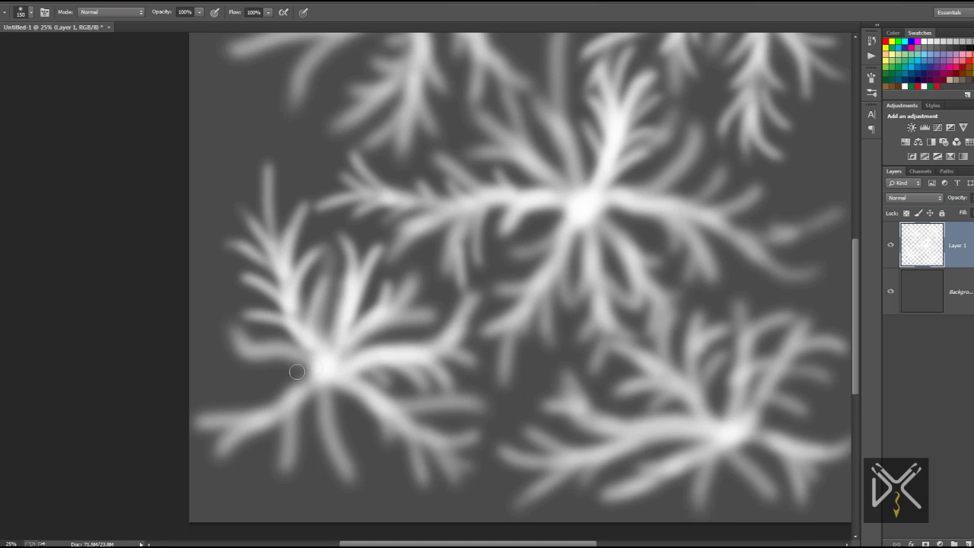
drag(320, 365, 198, 348)
drag(290, 357, 209, 384)
mouse_move(324, 373)
mouse_down()
mouse_move(209, 464)
mouse_move(240, 498)
mouse_up()
drag(228, 449, 194, 491)
drag(315, 380, 311, 482)
drag(301, 423, 274, 494)
mouse_move(329, 384)
mouse_down()
mouse_move(349, 487)
mouse_move(343, 477)
mouse_up()
drag(307, 433, 391, 461)
drag(342, 380, 377, 457)
Step: Add twigs left and up-left of the upper-left starburst near the top-left corner
scroll(330, 304, up, 5)
mouse_move(419, 244)
mouse_down()
mouse_move(391, 215)
mouse_move(210, 242)
mouse_up()
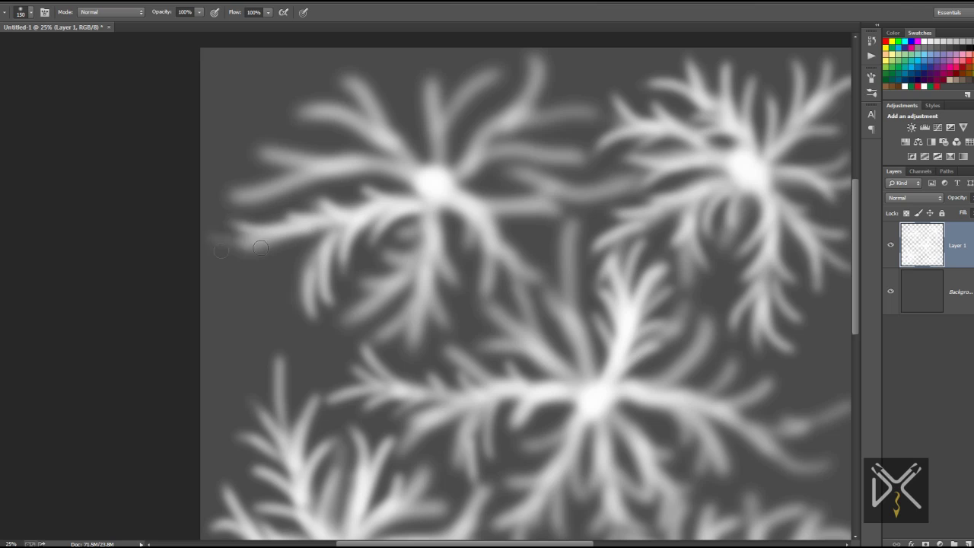
drag(293, 232, 220, 291)
drag(434, 183, 250, 159)
drag(358, 164, 267, 103)
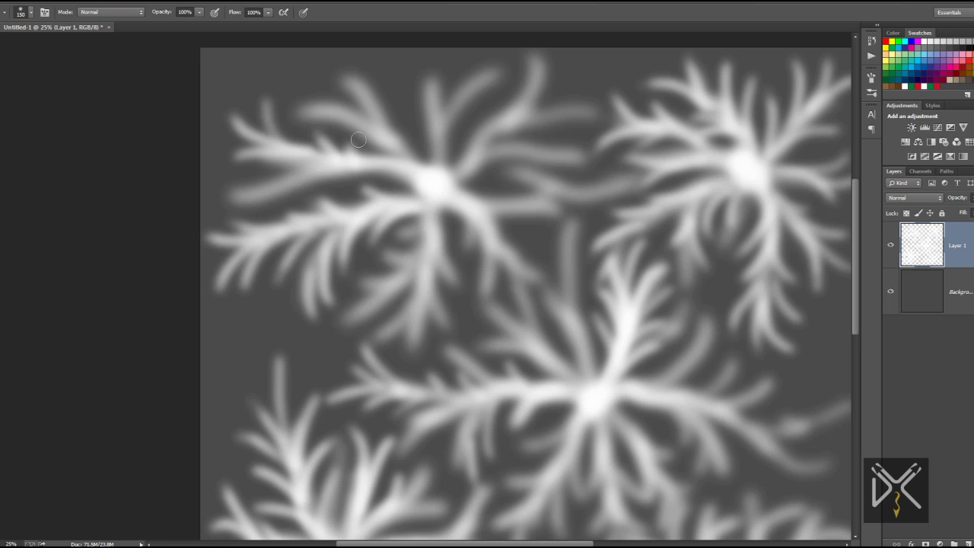
drag(304, 171, 228, 213)
drag(309, 194, 209, 220)
Step: Extend the upper-left starburst's branches up and rightward, then zoom out to fit
scroll(353, 188, up, 3)
drag(415, 267, 335, 148)
drag(358, 217, 274, 182)
drag(395, 247, 366, 185)
drag(426, 263, 408, 152)
drag(426, 247, 495, 171)
drag(445, 216, 491, 156)
mouse_move(426, 293)
mouse_down()
mouse_move(571, 202)
mouse_move(575, 169)
mouse_up()
drag(521, 217, 526, 148)
drag(464, 277, 569, 232)
mouse_move(563, 274)
mouse_down()
mouse_move(468, 309)
mouse_move(571, 419)
mouse_move(544, 297)
mouse_move(594, 213)
mouse_move(573, 295)
mouse_up()
key(ctrl+minus)
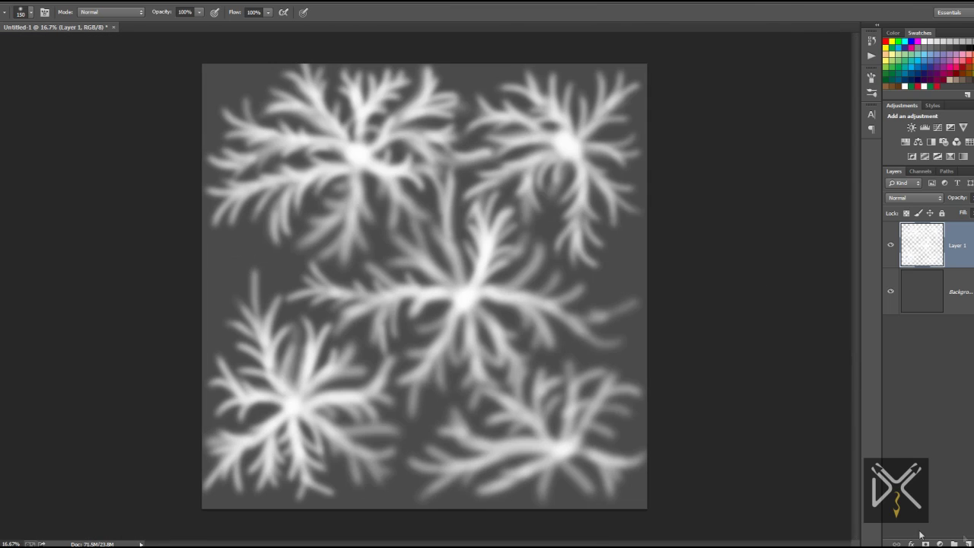
Step: Add a new black-filled layer and make it see-through to reveal the branches
click(967, 542)
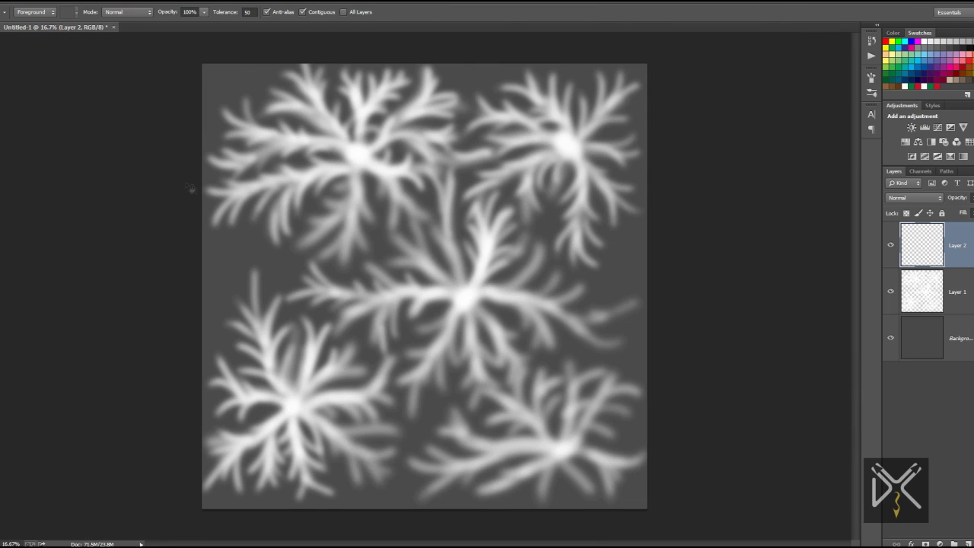
key(ctrl+BackSpace)
key(z)
key(b)
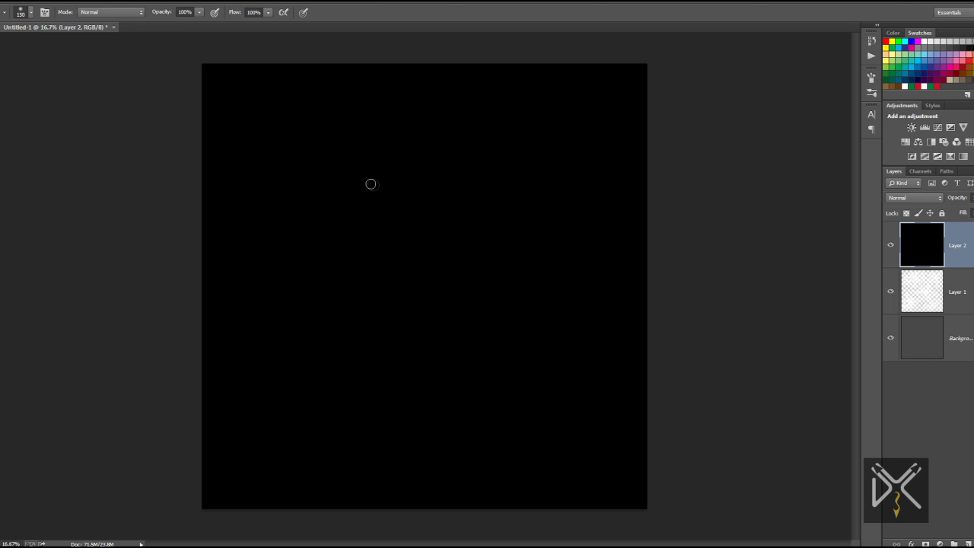
drag(959, 200, 930, 205)
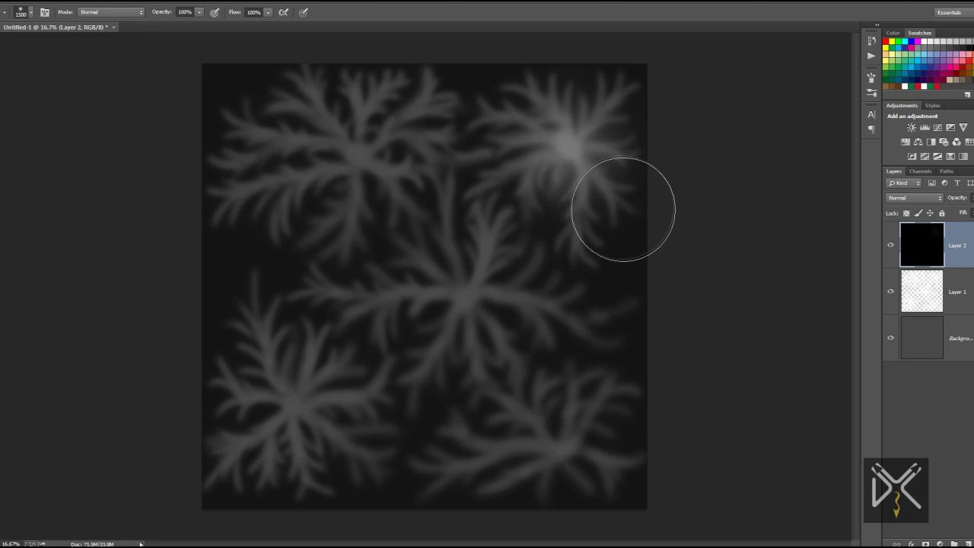
Step: Paint soft white spots on the five starburst centres
drag(563, 148, 624, 218)
drag(409, 189, 357, 152)
drag(373, 217, 354, 156)
drag(456, 304, 460, 301)
drag(301, 411, 293, 403)
drag(598, 489, 593, 487)
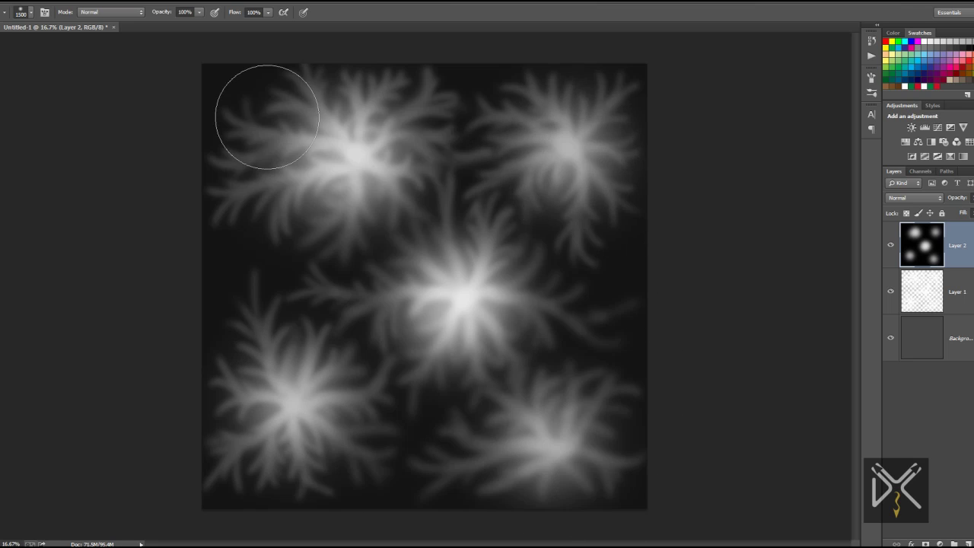
Step: Apply a 339-pixel Gaussian Blur to the white-spot layer
click(152, 4)
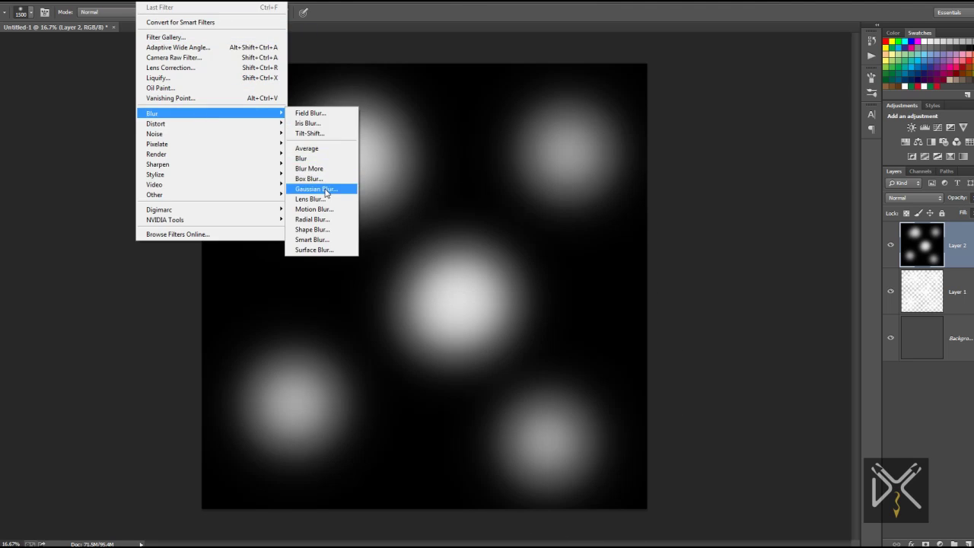
click(323, 189)
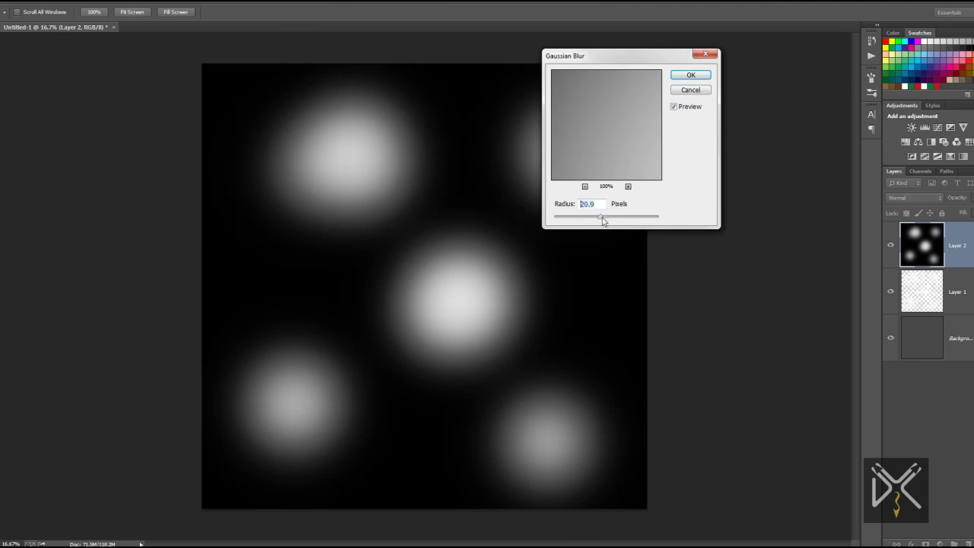
drag(635, 218, 641, 220)
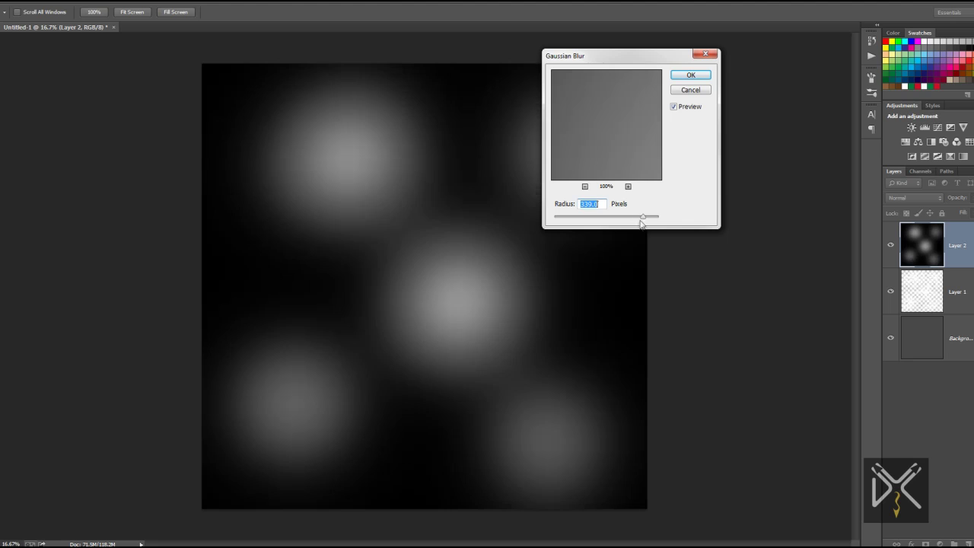
click(691, 74)
Step: Set the blurred layer's blending mode to Screen
key(v)
click(913, 198)
click(899, 243)
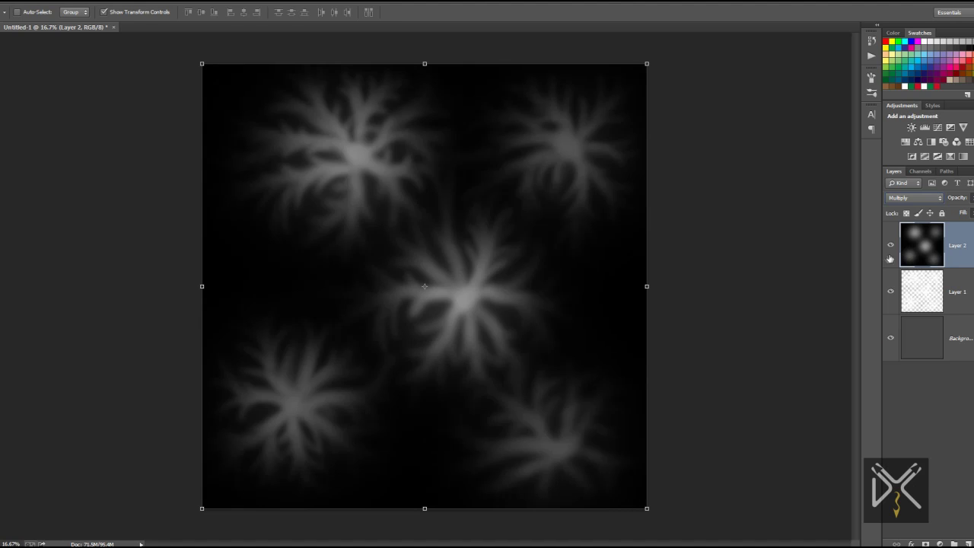
key(Down)
key(Down)
key(Down)
key(Down)
key(Down)
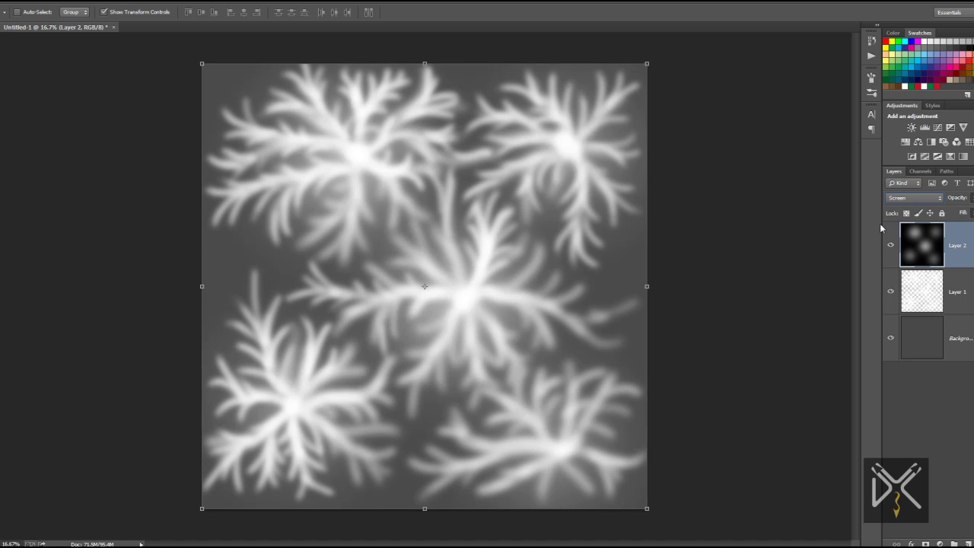
Step: Fill the Background layer with black
click(948, 324)
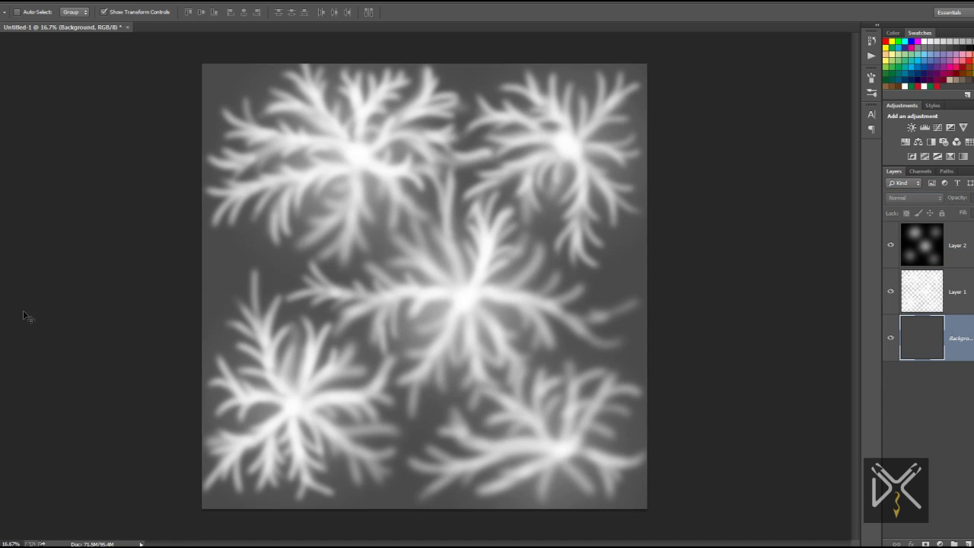
key(g)
key(alt+BackSpace)
Step: Duplicate Layer 2 and set Layer 2 copy's blending mode to Multiply
key(v)
click(963, 243)
right_click(956, 263)
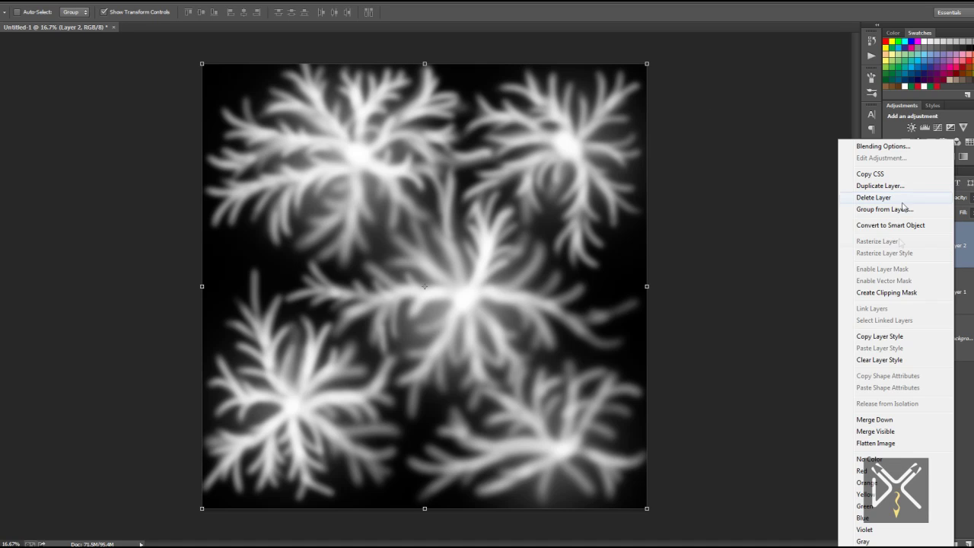
click(879, 186)
key(Return)
click(913, 198)
click(887, 246)
Step: Brighten Layer 2 copy's midtones with Levels to 2.31
click(46, 3)
click(183, 33)
drag(505, 160, 464, 163)
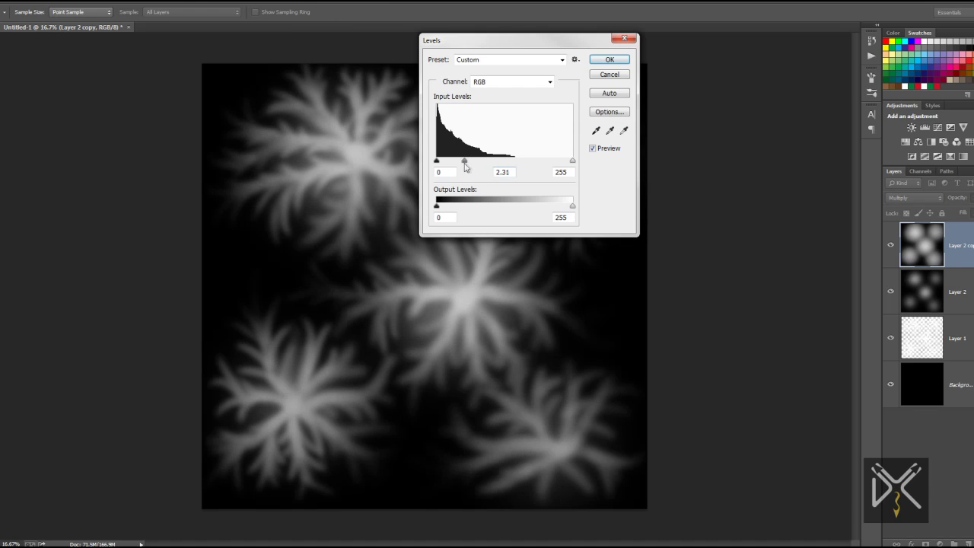
click(609, 74)
Step: Brighten Layer 2's midtones with Levels to 1.83, then reselect Layer 2 copy
key(v)
click(955, 292)
click(45, 2)
click(228, 34)
drag(504, 160, 477, 163)
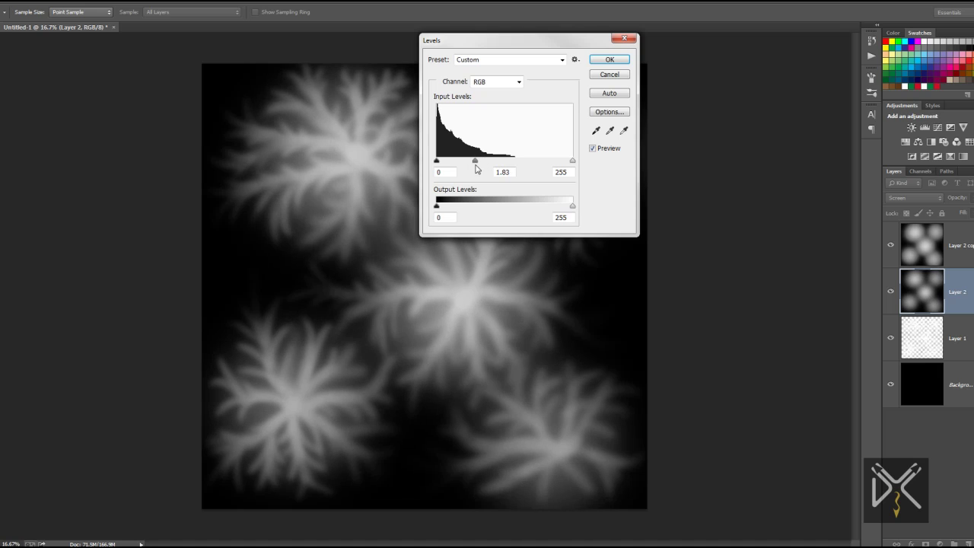
click(609, 61)
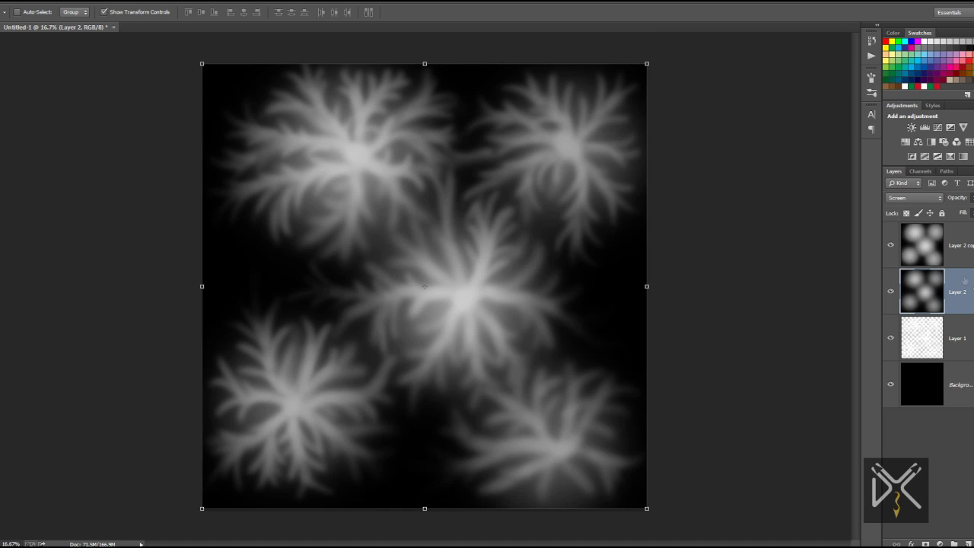
click(959, 245)
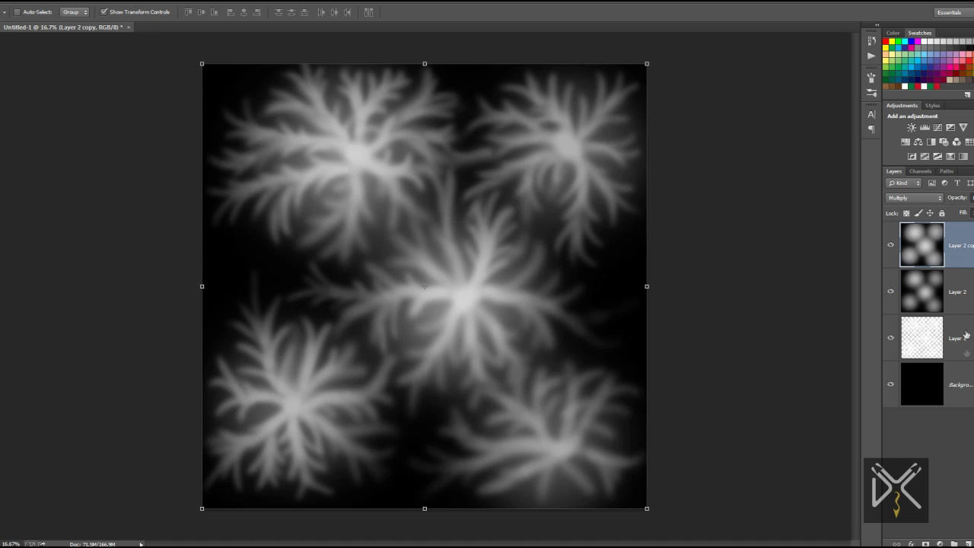
shift+click(970, 351)
Step: Merge the star layers and flatten the image into one background layer
click(114, 322)
key(ctrl+plus)
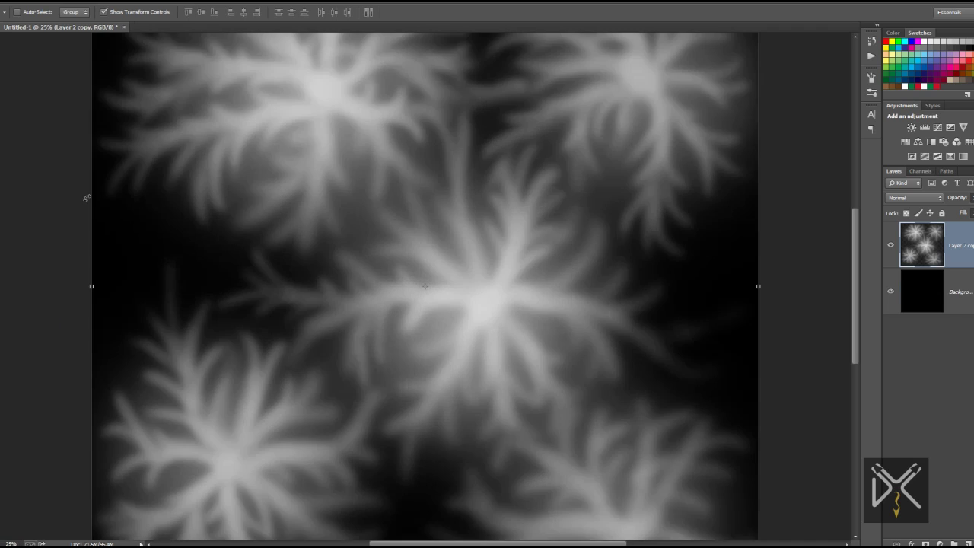
drag(417, 317, 427, 278)
key(alt+l)
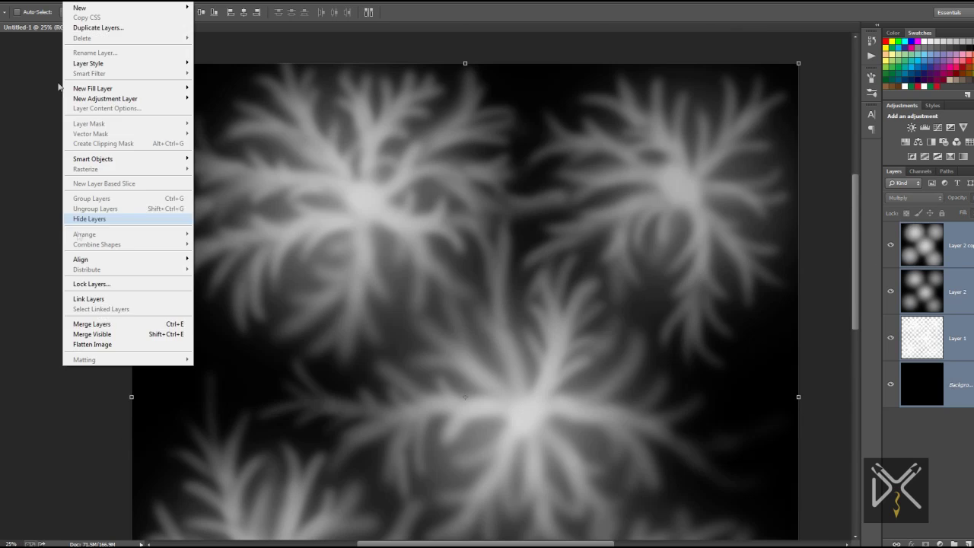
click(99, 326)
Step: Add a new layer and paint bright white strokes into the first star centres
key(b)
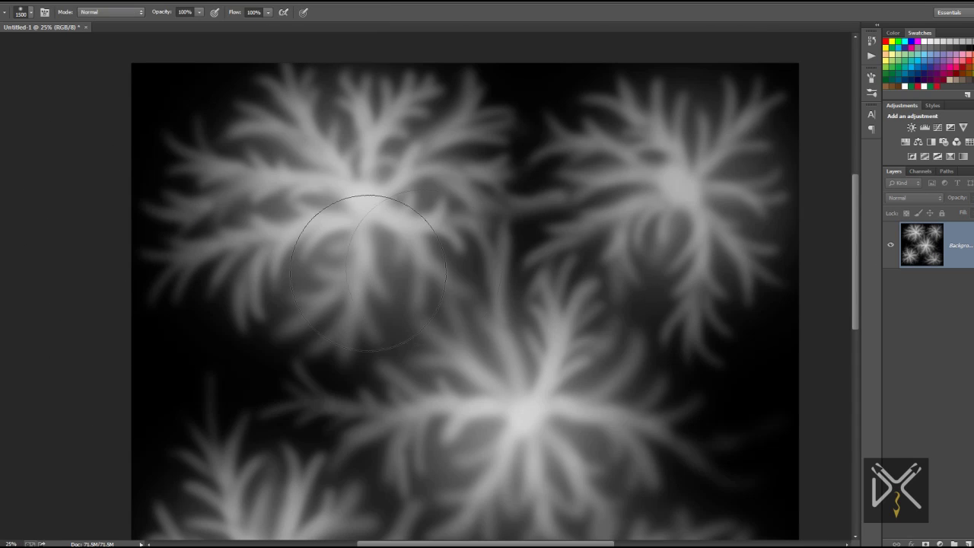
key(ctrl+shift+alt+n)
key(bracketleft)
key(bracketleft)
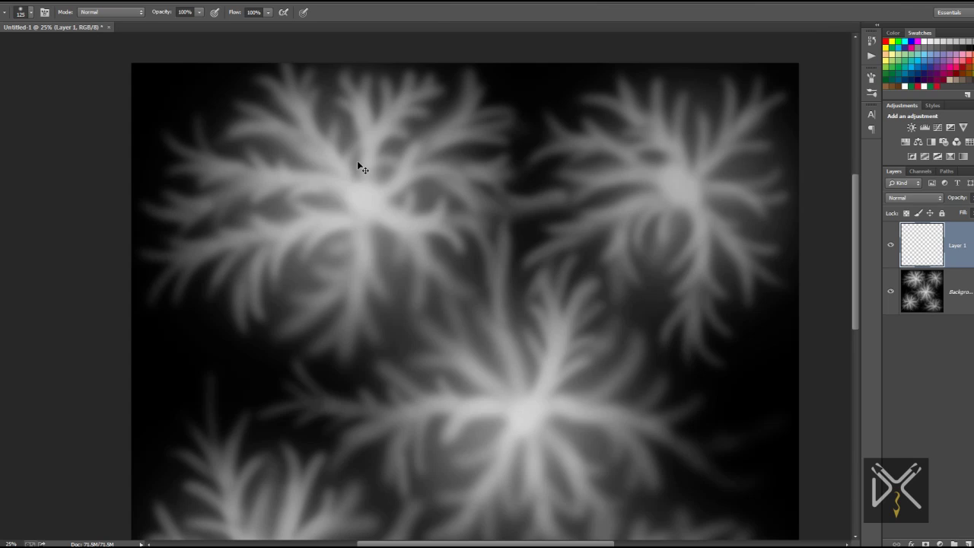
key(ctrl+plus)
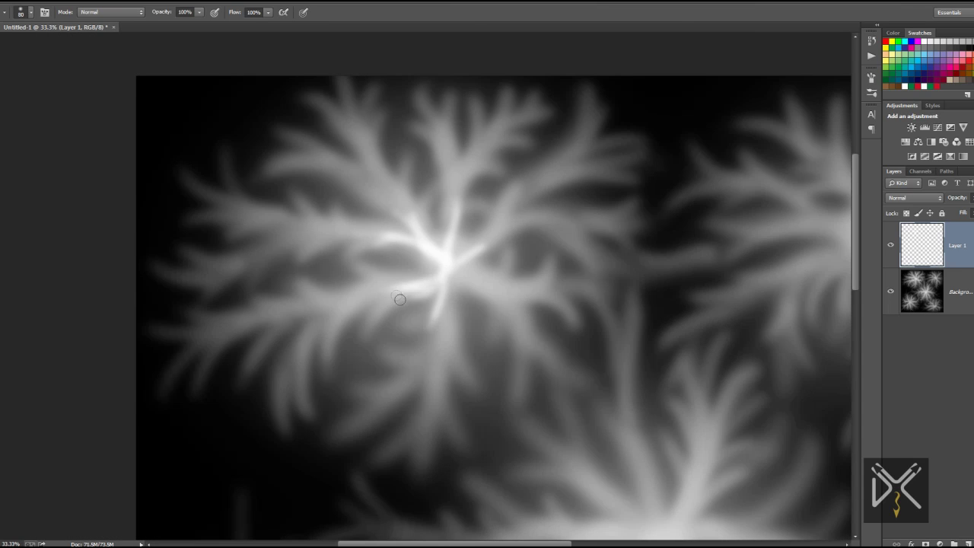
drag(452, 344, 485, 283)
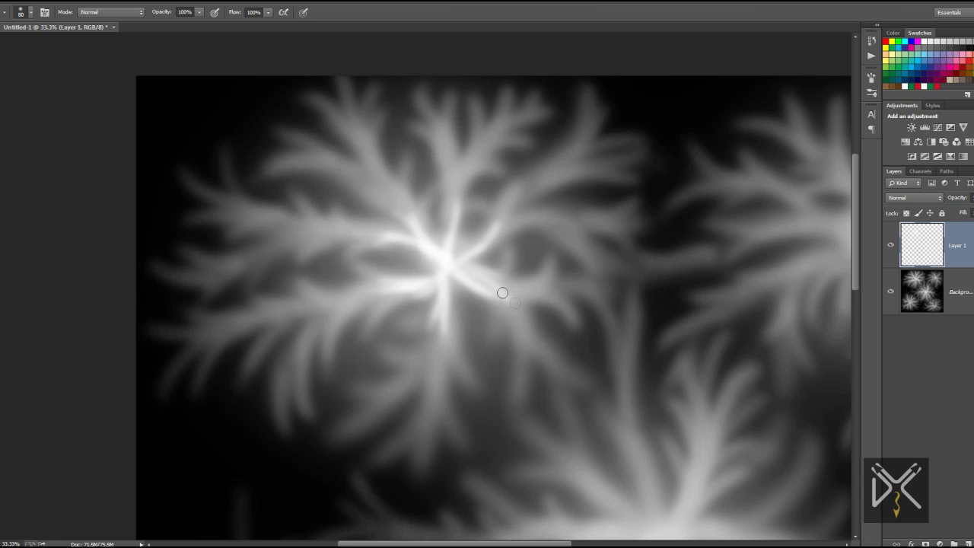
scroll(502, 293, right, 5)
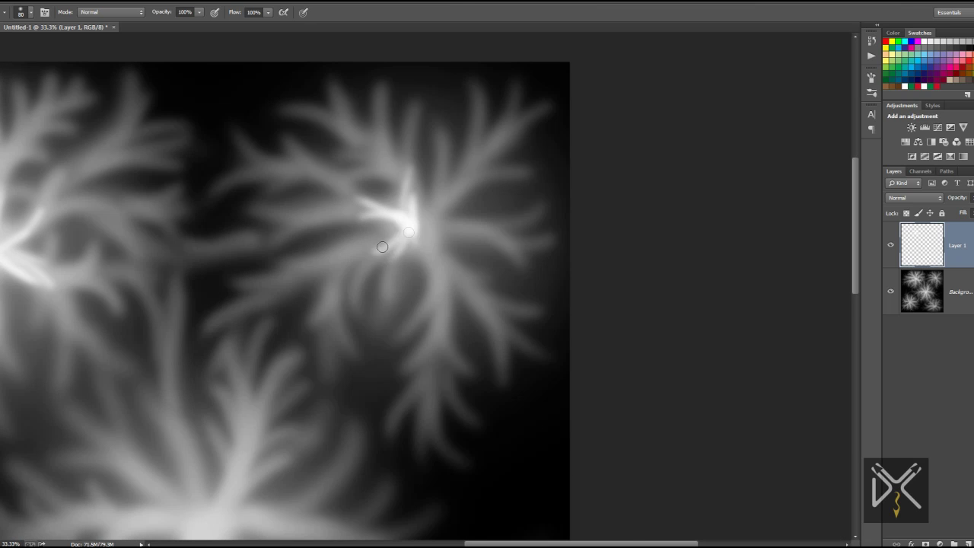
drag(414, 230, 552, 219)
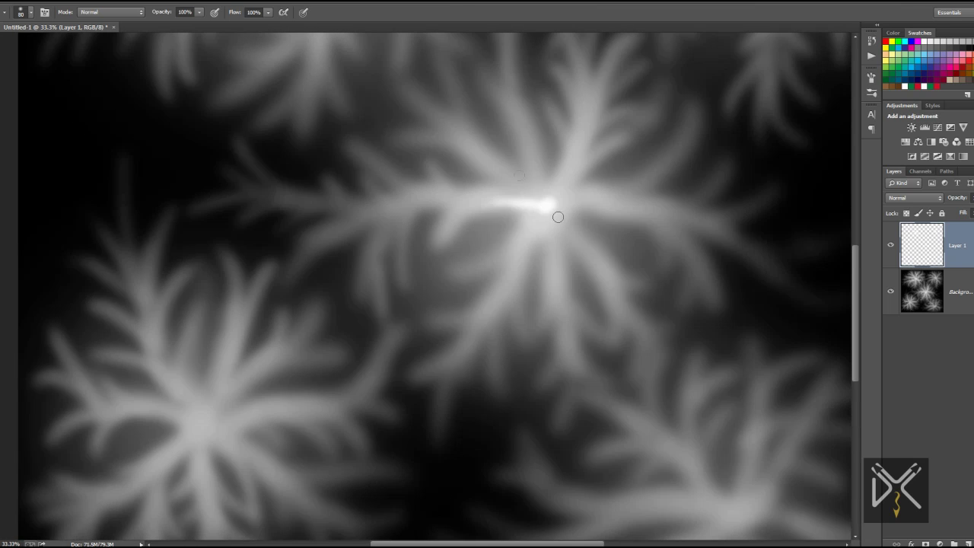
Step: Paint more white strokes along the remaining star centres
scroll(327, 313, down, 3)
shift+scroll(327, 312, left, 4)
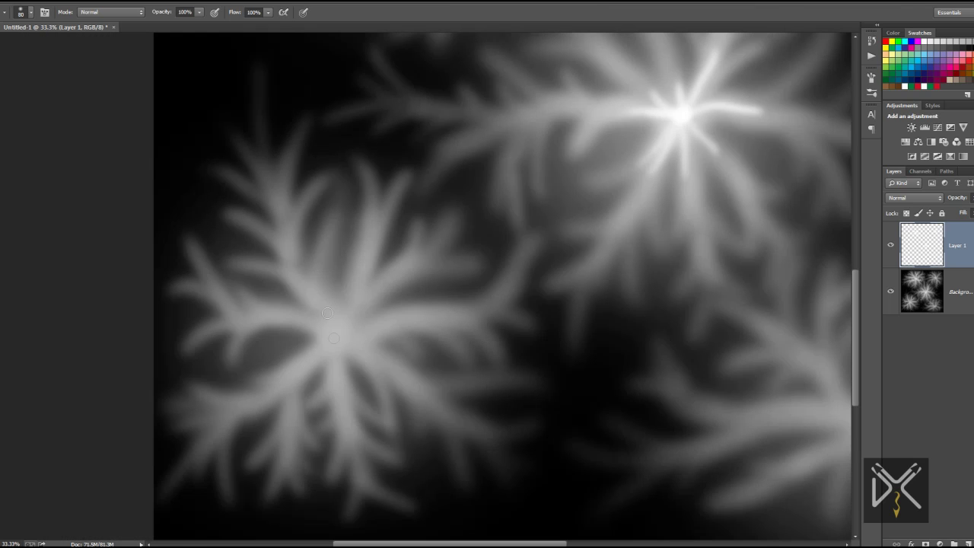
drag(339, 351, 354, 316)
scroll(663, 343, down, 5)
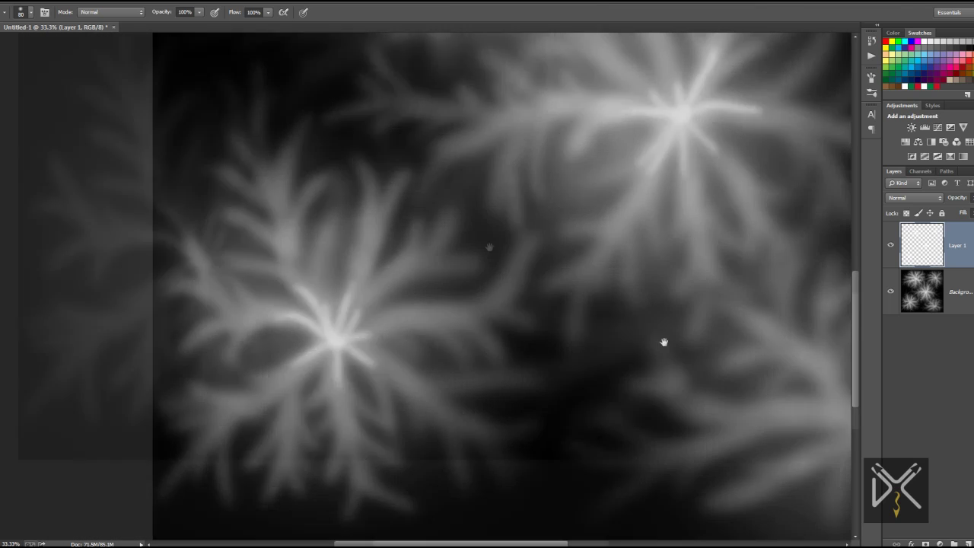
shift+scroll(663, 343, right, 8)
drag(514, 293, 476, 248)
drag(445, 278, 512, 291)
drag(512, 297, 491, 323)
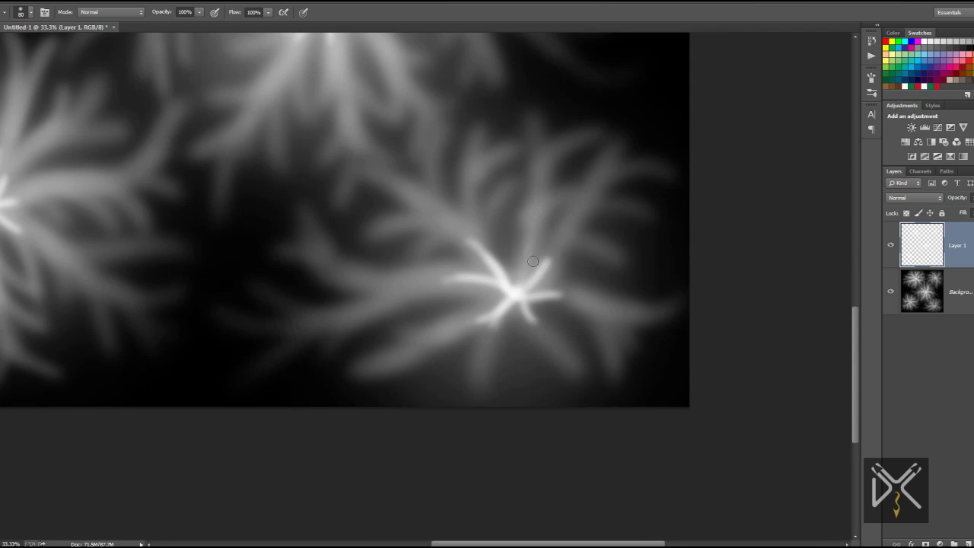
scroll(353, 246, up, 5)
shift+scroll(598, 220, left, 6)
key(ctrl+minus)
Step: Blur the painted strokes with a 19.6-pixel Gaussian Blur
click(175, 1)
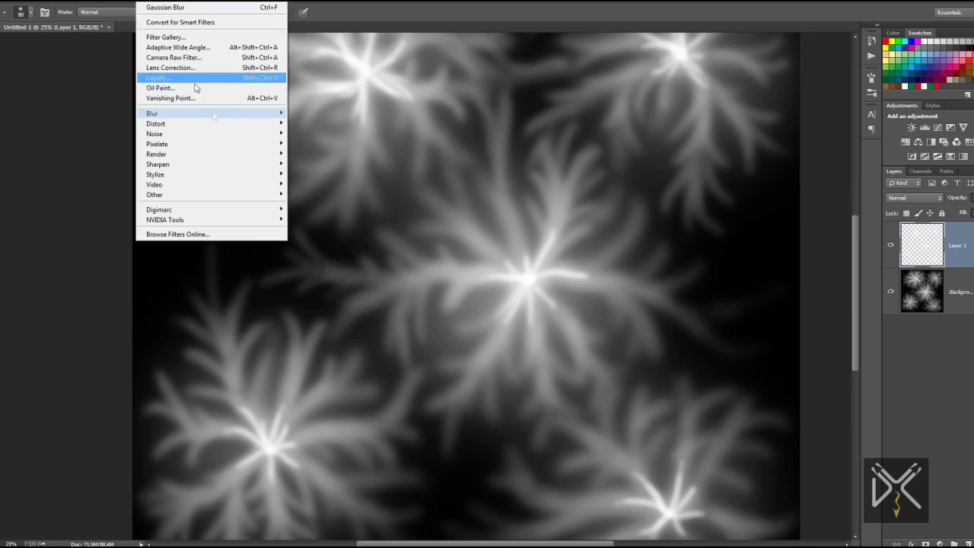
mouse_move(152, 113)
click(322, 189)
drag(576, 217, 600, 217)
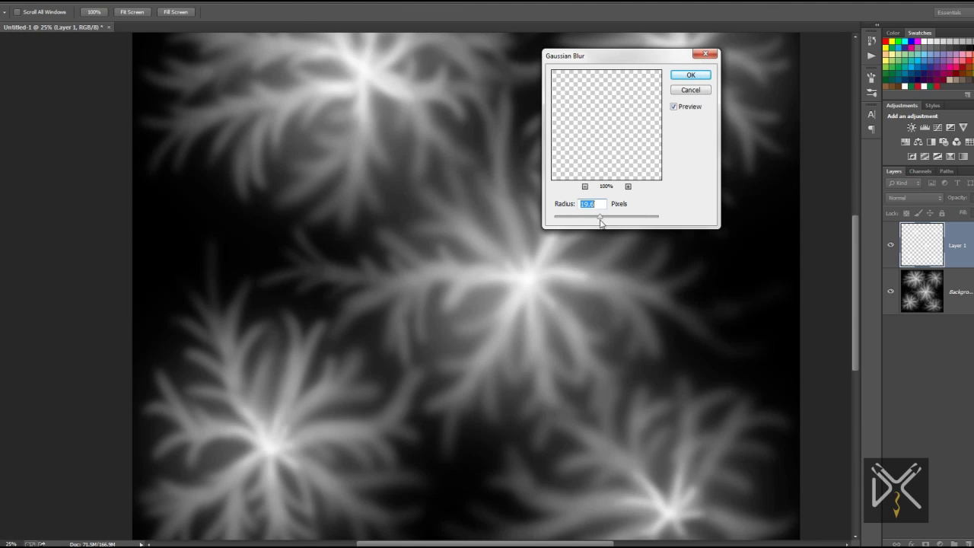
click(688, 92)
Step: Merge the painted layer down into the background
click(73, 1)
click(98, 325)
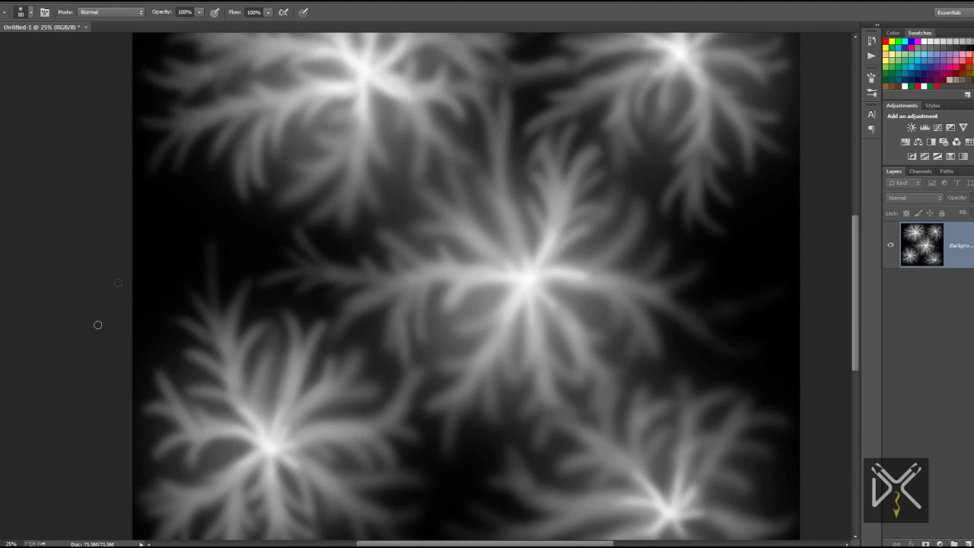
key(r)
key(ctrl+plus)
key(ctrl+plus)
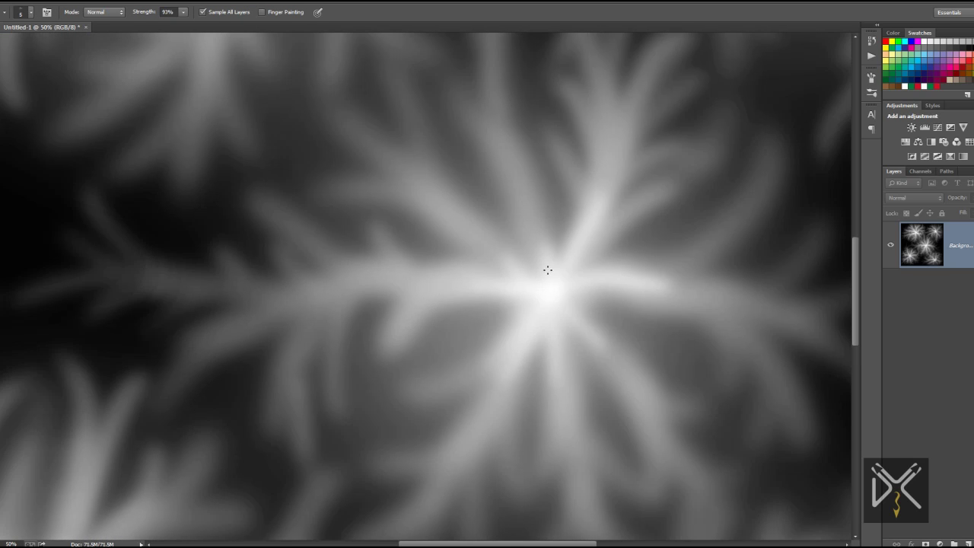
Step: Set the smudge brush to size 47 and smear the central star's bright centre outward
right_click(556, 284)
double_click(558, 293)
drag(580, 305, 470, 228)
key(ctrl+minus)
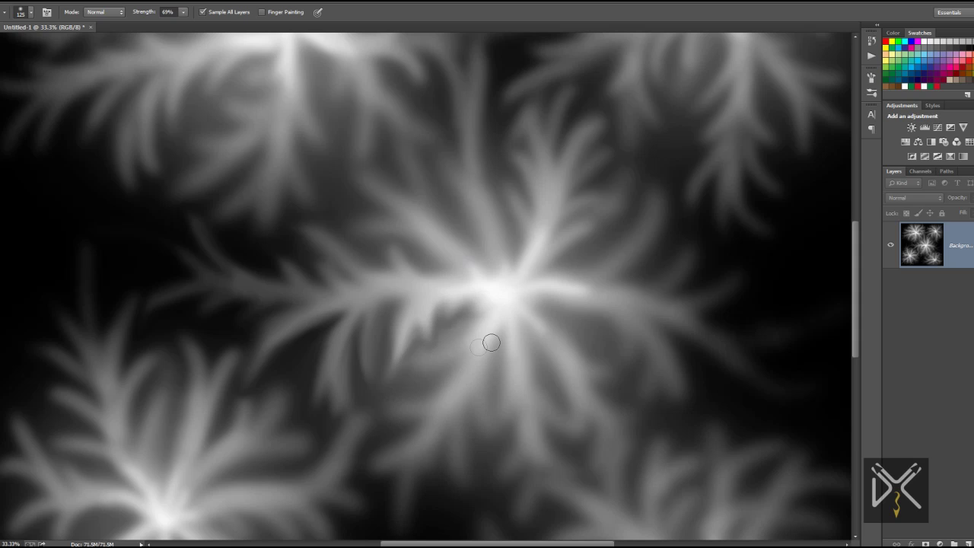
drag(431, 288, 283, 240)
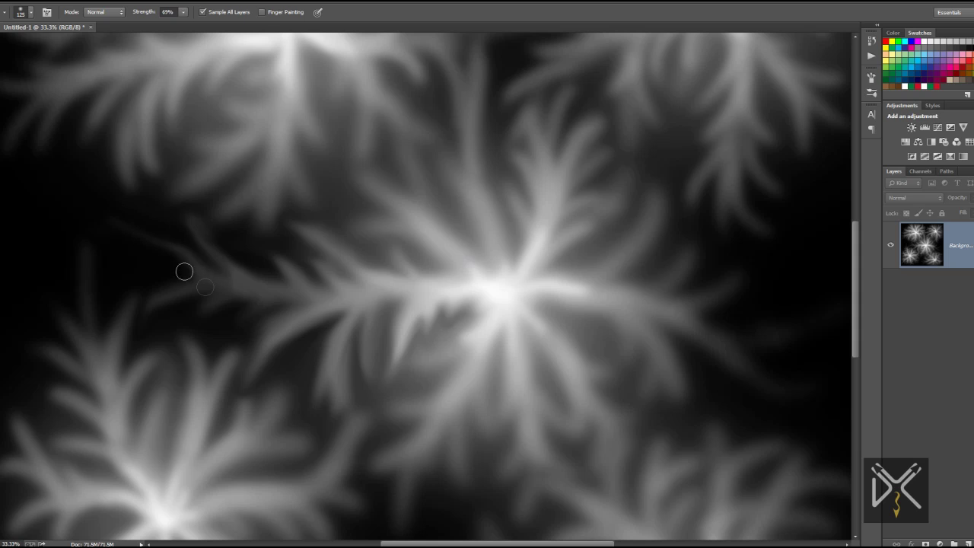
mouse_move(499, 330)
mouse_down()
mouse_move(374, 235)
mouse_move(246, 394)
mouse_up()
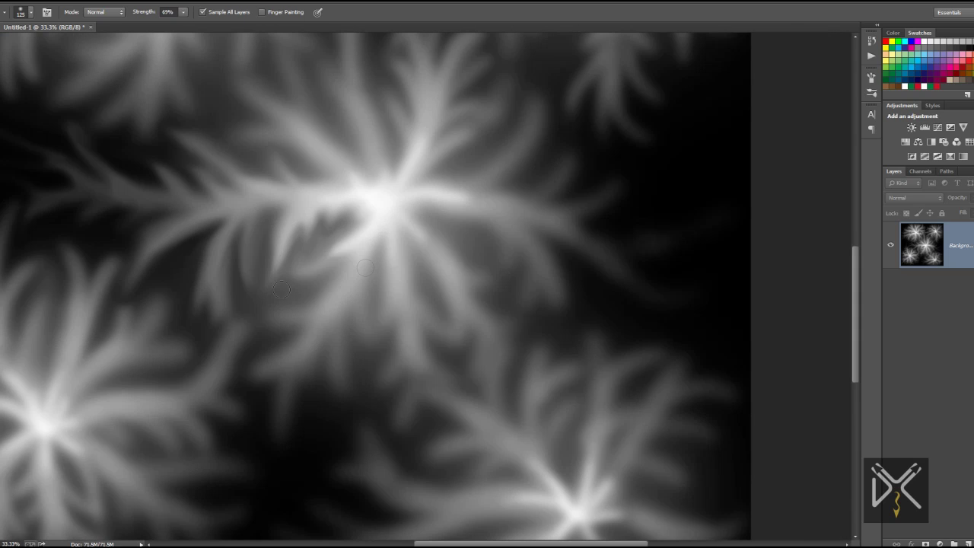
mouse_move(340, 359)
mouse_down()
mouse_move(343, 407)
mouse_move(403, 250)
mouse_move(407, 298)
mouse_move(400, 271)
mouse_up()
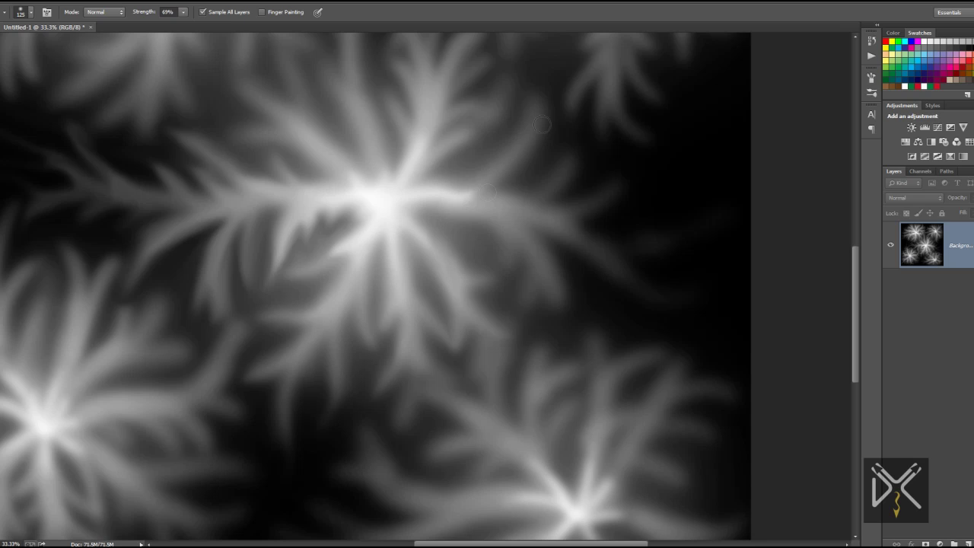
Step: Pull the central star's branches out to the right, downward and leftward
mouse_move(497, 181)
mouse_down()
mouse_move(631, 289)
mouse_move(615, 208)
mouse_up()
drag(514, 254, 493, 346)
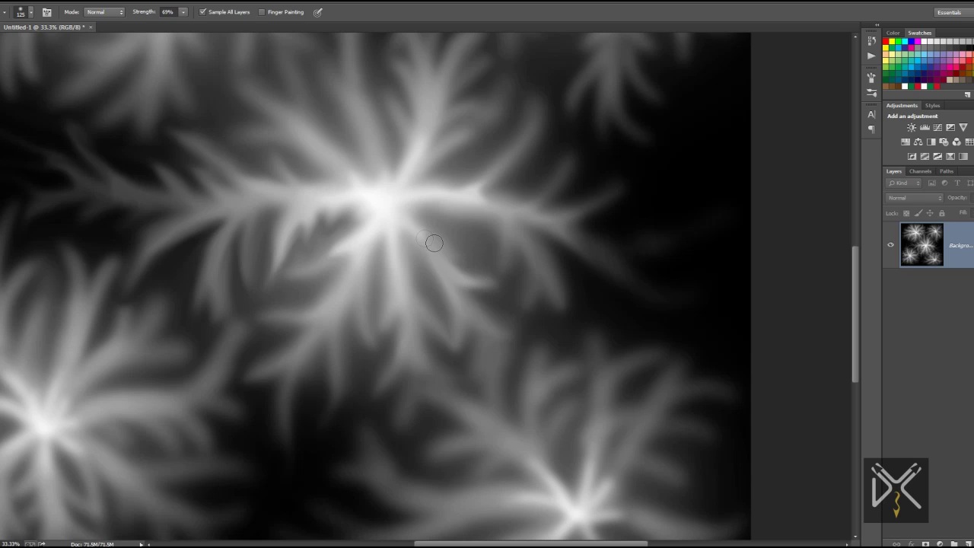
drag(526, 233, 371, 328)
drag(405, 297, 464, 288)
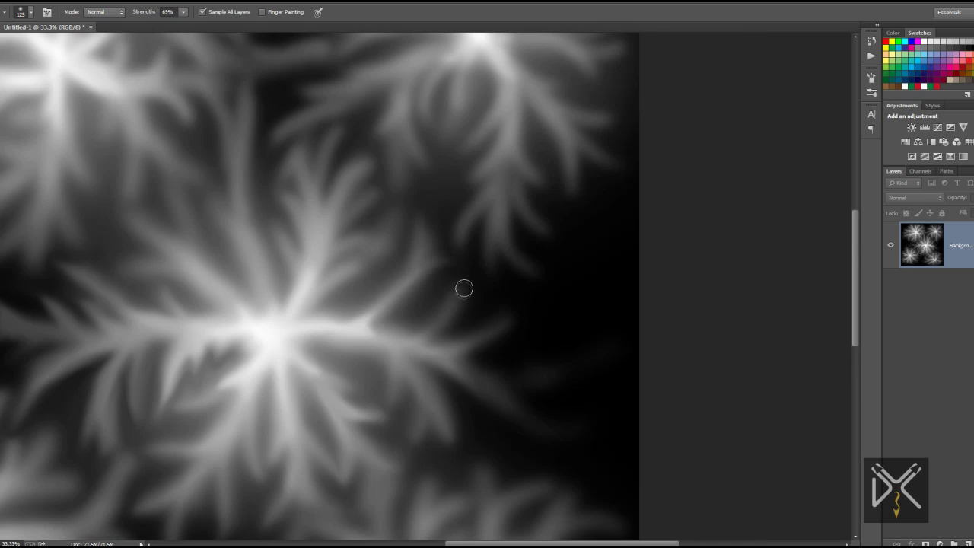
drag(464, 358, 471, 252)
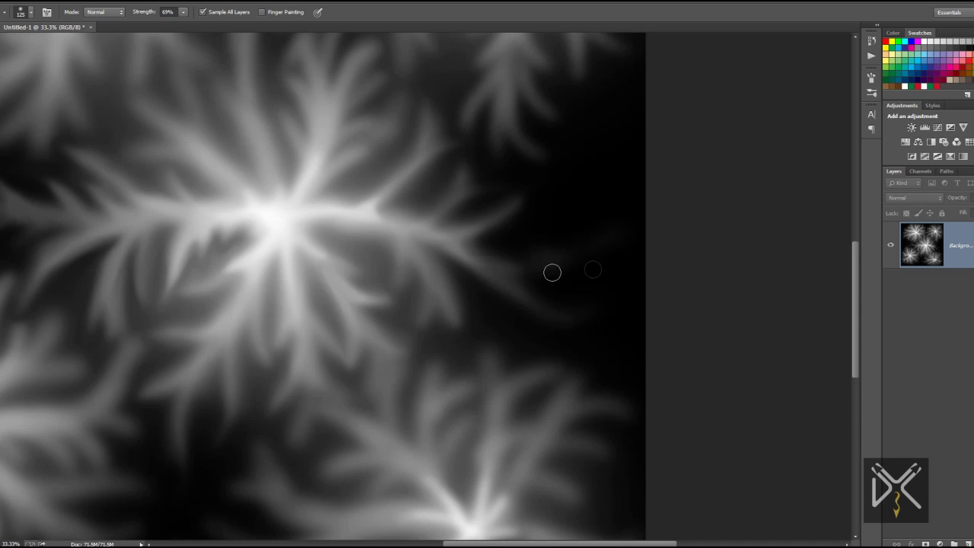
scroll(502, 365, down, 4)
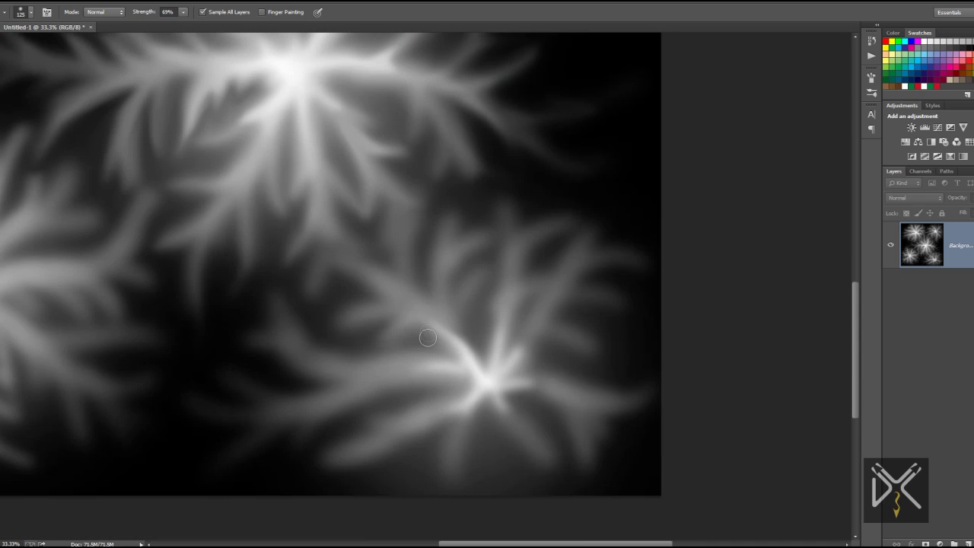
mouse_move(468, 364)
mouse_down()
mouse_move(498, 383)
mouse_move(487, 304)
mouse_up()
drag(414, 379, 276, 404)
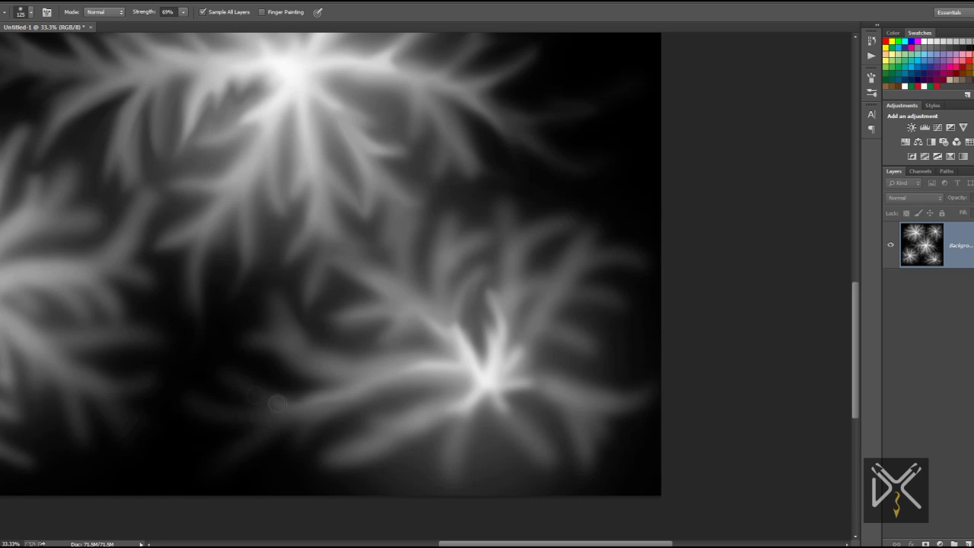
Step: Smear light streaks below the star centres and along the right star's arms
drag(320, 426, 533, 327)
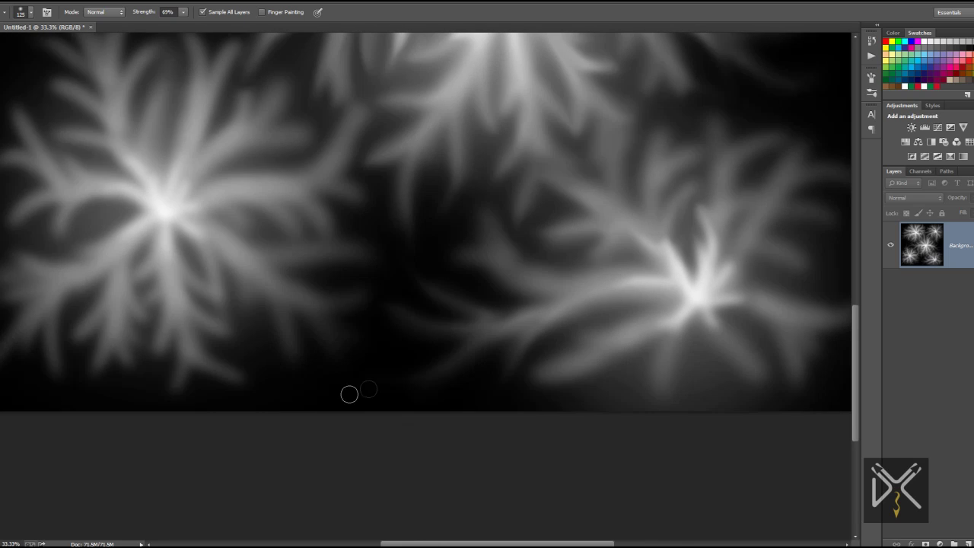
drag(348, 394, 119, 449)
drag(423, 399, 324, 465)
drag(456, 407, 484, 436)
drag(518, 408, 492, 376)
mouse_move(606, 375)
mouse_down()
mouse_move(573, 383)
mouse_move(530, 359)
mouse_up()
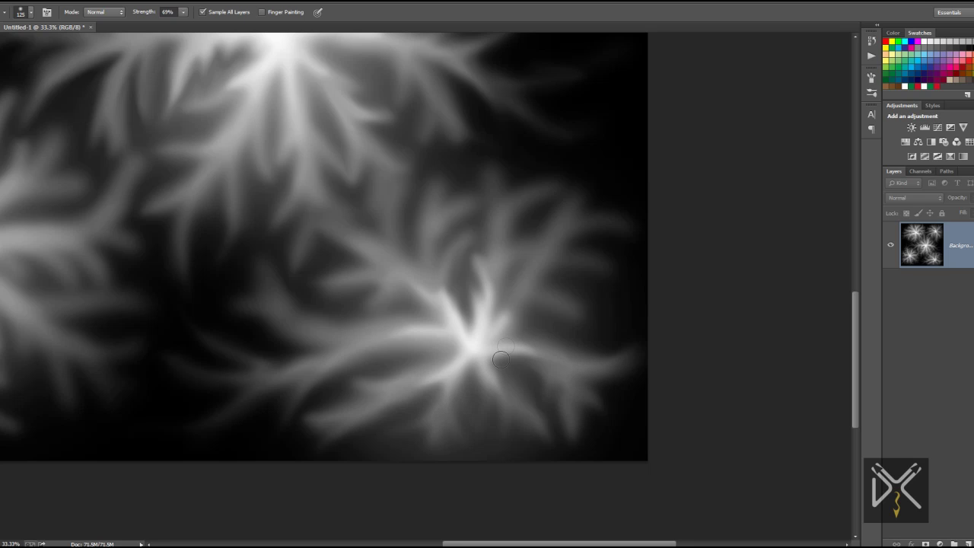
drag(586, 127, 441, 134)
drag(398, 312, 473, 303)
Step: Smear the lower star's branches up-right and stretch the upper star's arms up-left
scroll(487, 255, up, 2)
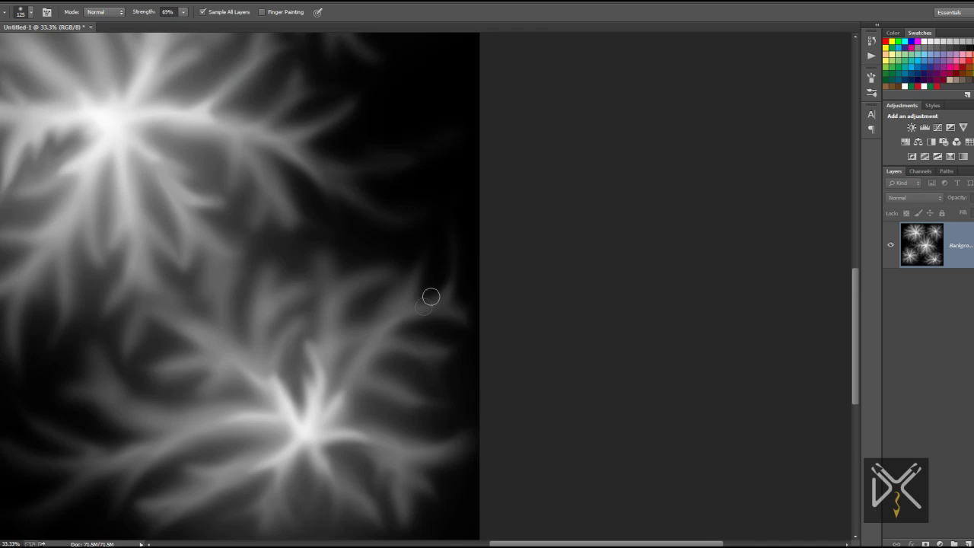
drag(338, 369, 321, 242)
drag(404, 268, 361, 343)
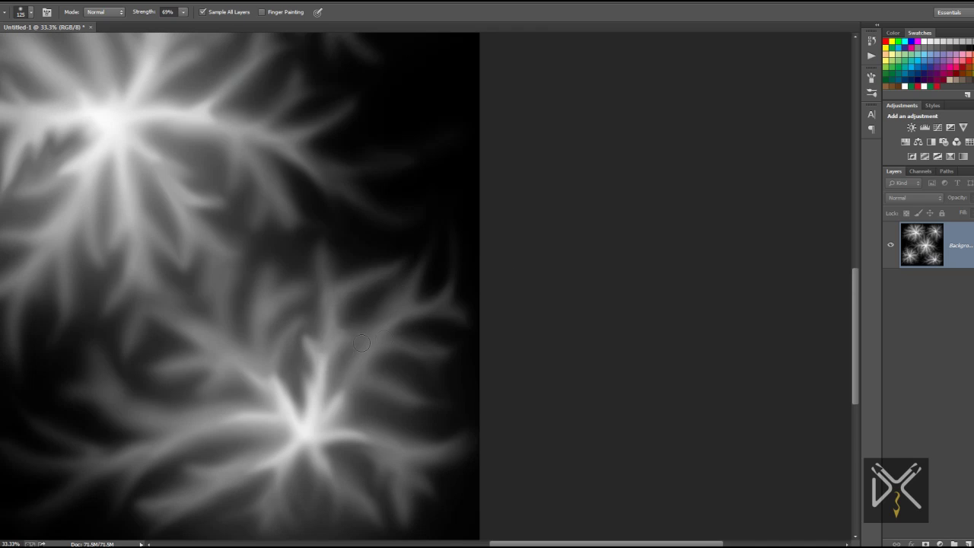
scroll(287, 352, up, 2)
scroll(358, 282, up, 6)
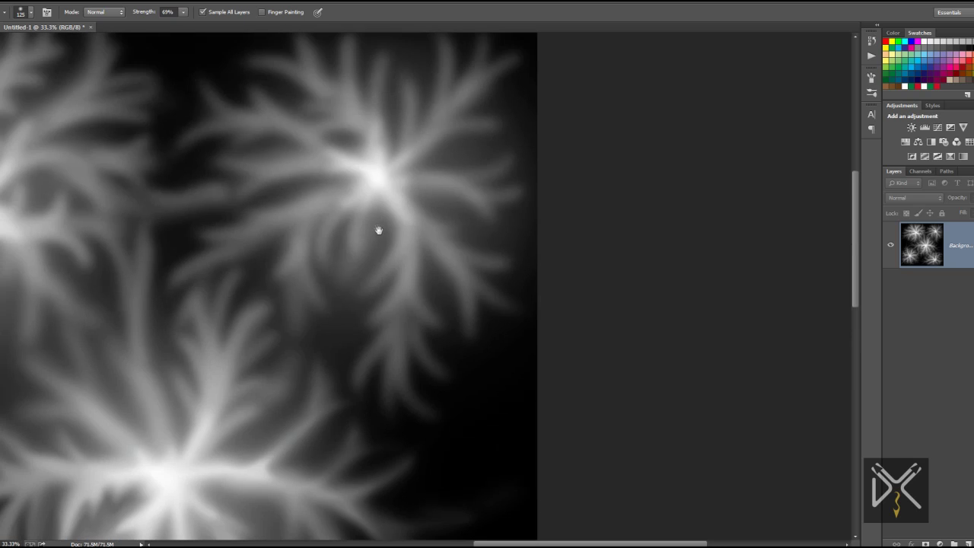
drag(322, 211, 192, 281)
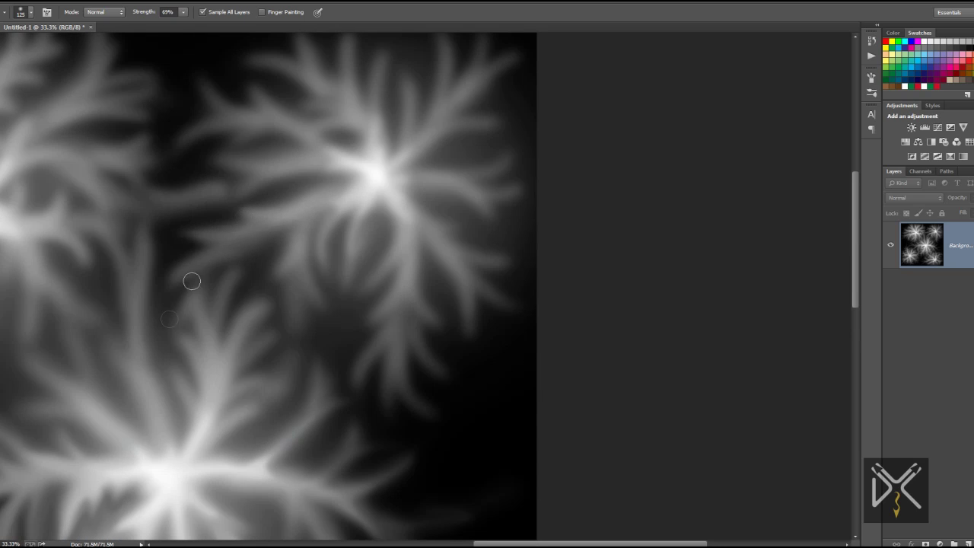
drag(366, 178, 196, 167)
drag(350, 156, 194, 59)
Step: Lengthen the upper star's branches upward and to the left
scroll(402, 220, up, 3)
scroll(341, 270, left, 3)
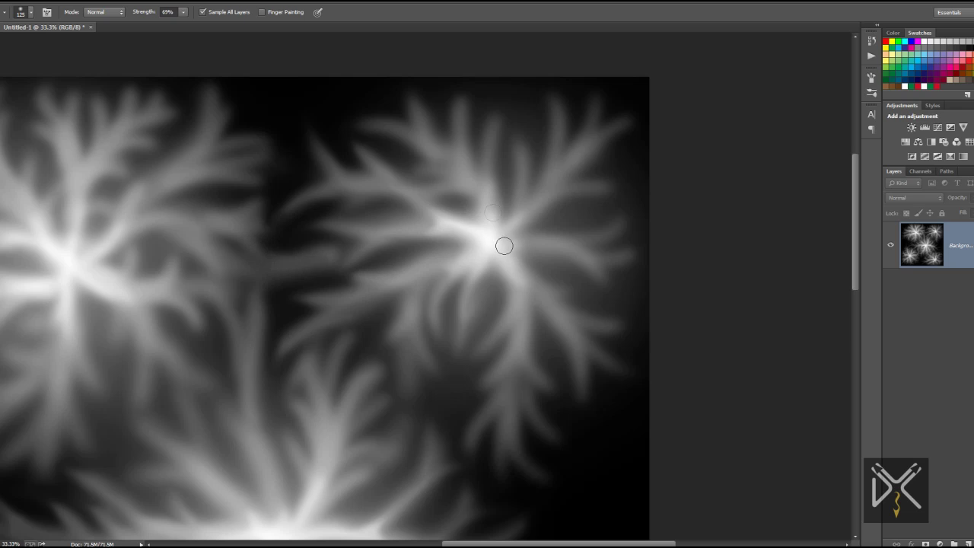
drag(504, 245, 461, 95)
drag(483, 194, 414, 103)
mouse_move(411, 144)
mouse_down()
mouse_move(381, 176)
mouse_move(308, 137)
mouse_up()
Step: Set smudge strength to 100% and smear light branches upward and rightward from the star centre
scroll(251, 100, up, 4)
scroll(251, 100, right, 3)
key(0)
drag(406, 212, 409, 193)
drag(440, 266, 426, 185)
drag(471, 275, 456, 215)
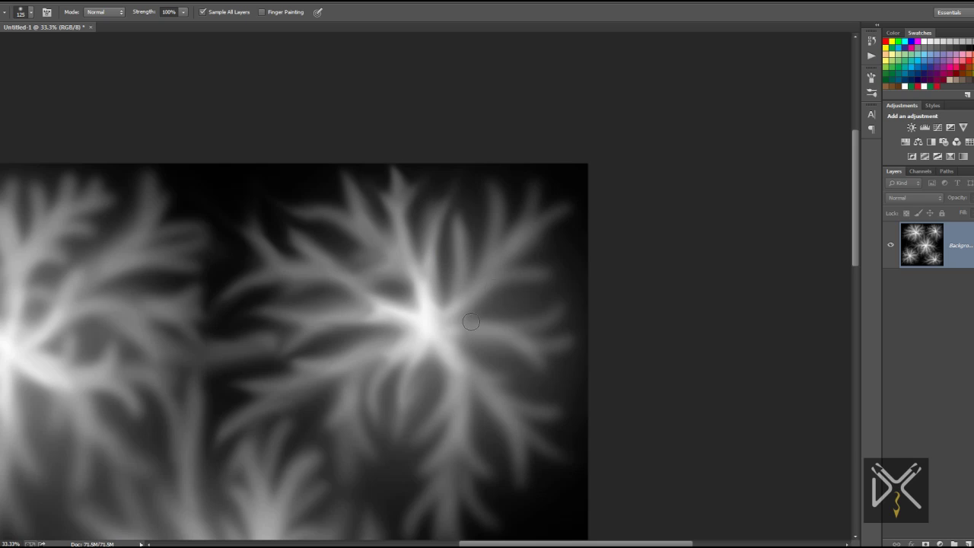
drag(472, 322, 503, 191)
mouse_move(483, 286)
mouse_down()
mouse_move(561, 226)
mouse_move(574, 200)
mouse_up()
drag(529, 228, 559, 195)
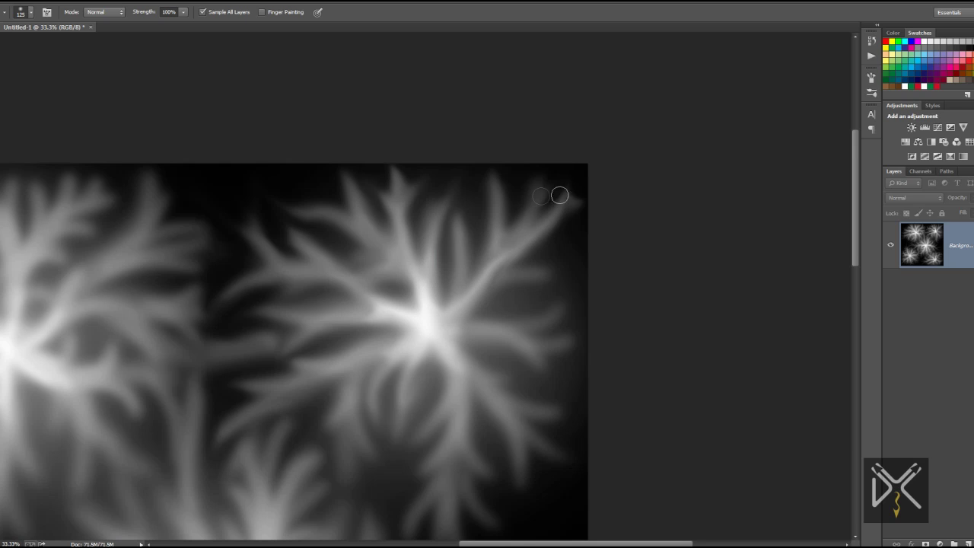
mouse_move(437, 327)
mouse_down()
mouse_move(490, 340)
mouse_move(548, 321)
mouse_up()
mouse_move(479, 333)
mouse_down()
mouse_move(544, 376)
mouse_move(557, 355)
mouse_up()
drag(513, 330, 564, 326)
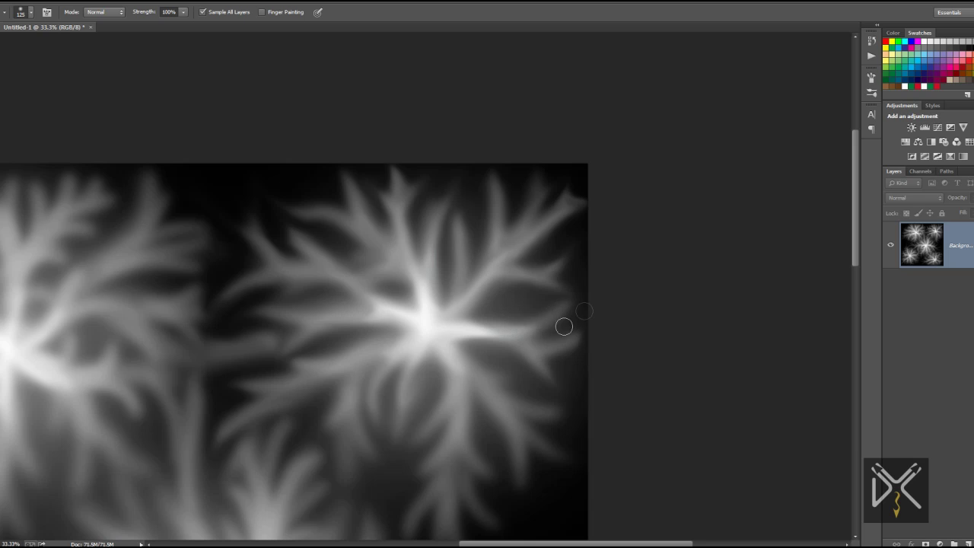
Step: Smear bright streaks down-left, down-right and straight down from the star centre
mouse_move(431, 441)
mouse_down()
mouse_move(409, 312)
mouse_move(434, 352)
mouse_move(460, 443)
mouse_up()
mouse_move(447, 345)
mouse_down()
mouse_move(500, 347)
mouse_move(507, 378)
mouse_move(552, 422)
mouse_up()
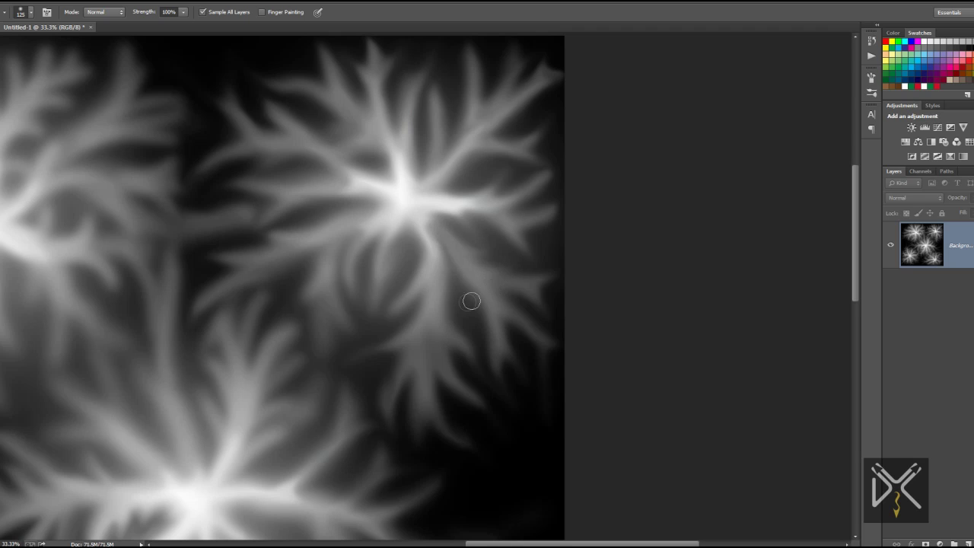
mouse_move(446, 250)
mouse_down()
mouse_move(435, 217)
mouse_move(467, 235)
mouse_up()
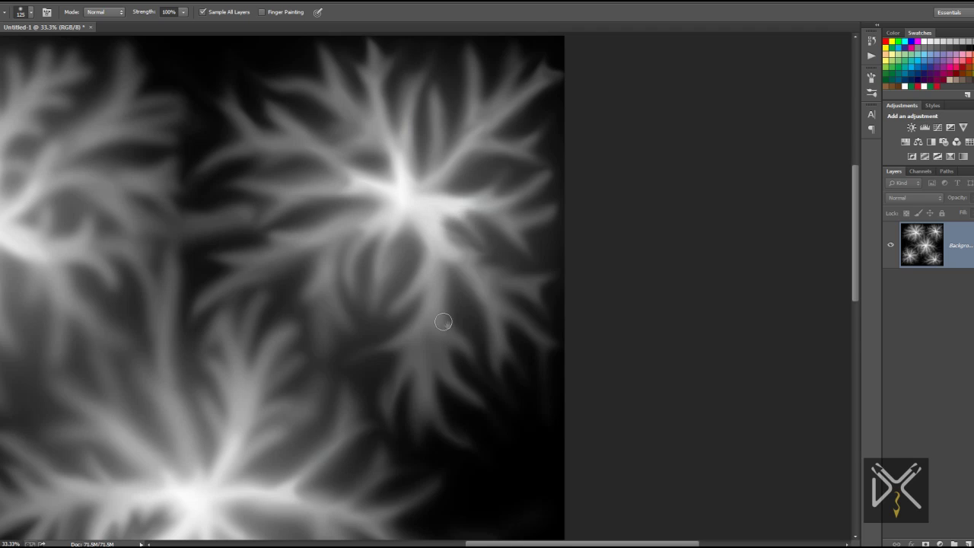
scroll(457, 323, left, 5)
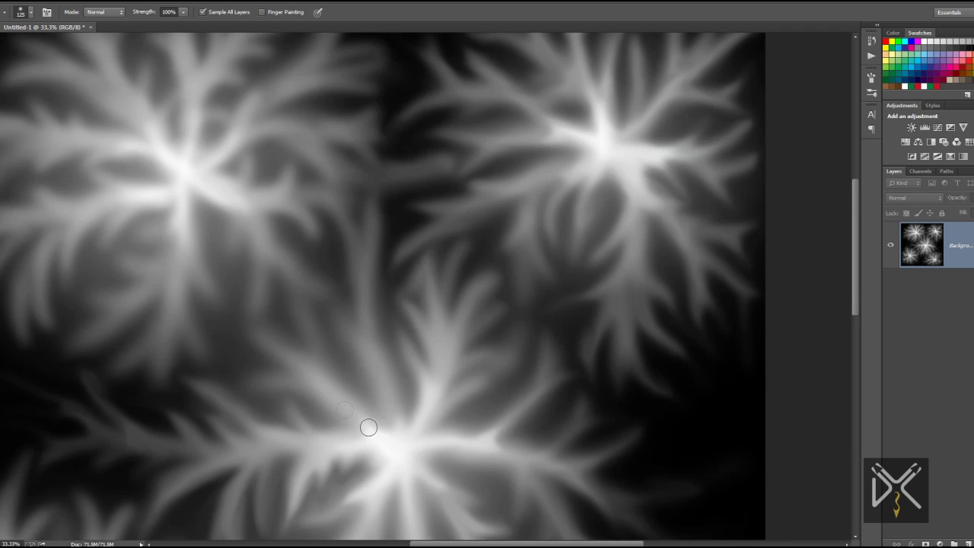
scroll(328, 330, up, 2)
scroll(328, 330, left, 3)
drag(319, 298, 235, 363)
drag(302, 327, 210, 440)
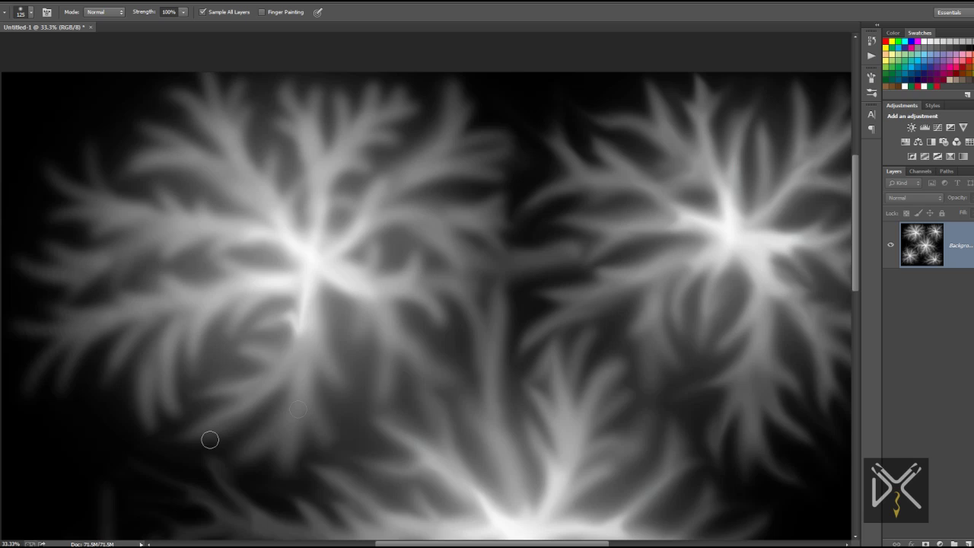
drag(309, 317, 242, 524)
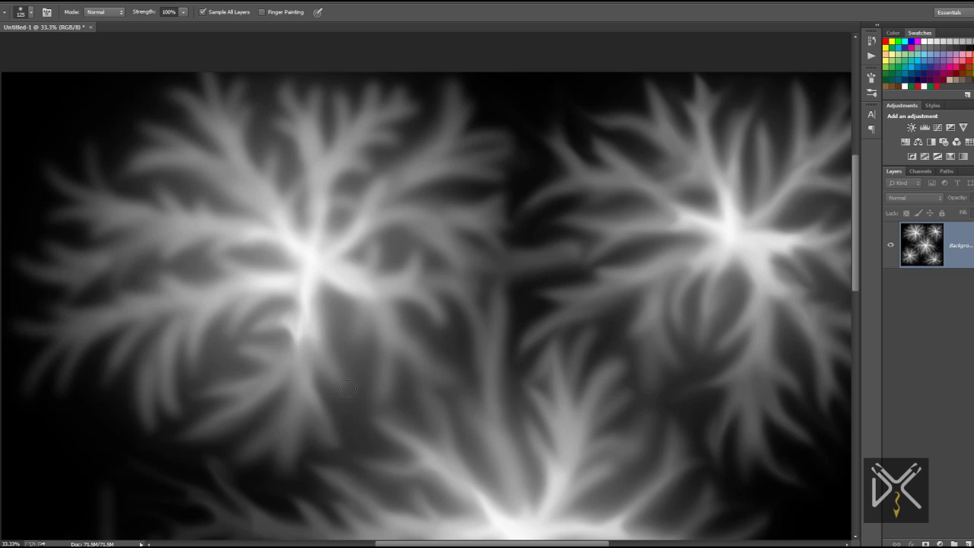
drag(355, 283, 419, 365)
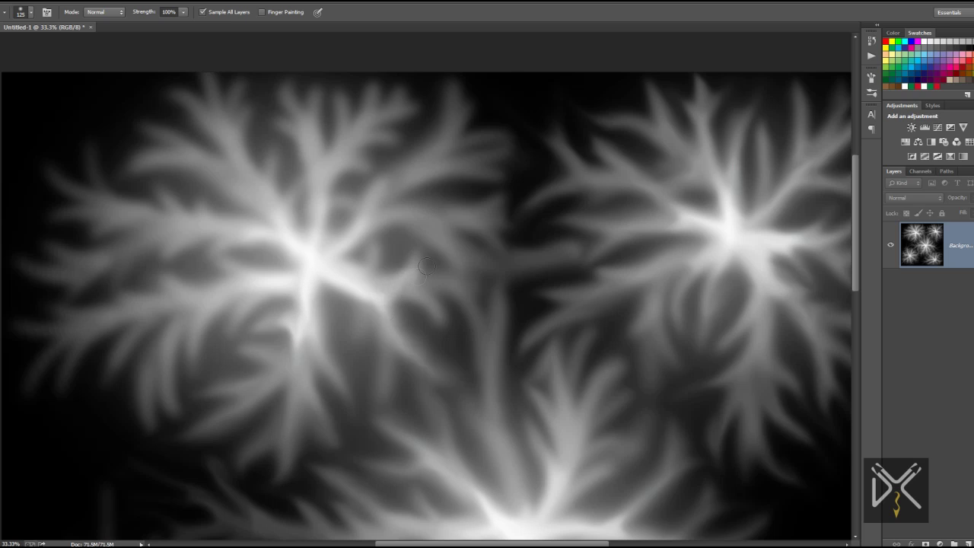
drag(427, 267, 395, 254)
drag(357, 294, 387, 421)
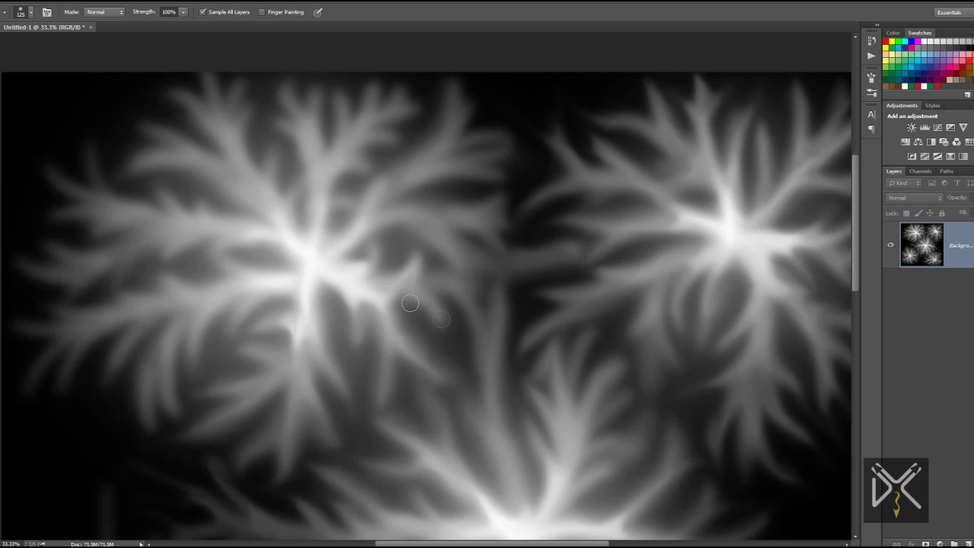
Step: Brighten the star's upper arms and extend them into the top branches
scroll(380, 308, up, 3)
drag(426, 258, 489, 205)
mouse_move(416, 284)
mouse_down()
mouse_move(457, 239)
mouse_move(505, 244)
mouse_move(424, 246)
mouse_move(419, 267)
mouse_move(377, 145)
mouse_up()
scroll(504, 243, down, 1)
scroll(505, 244, left, 3)
mouse_move(421, 213)
mouse_down()
mouse_move(411, 145)
mouse_move(460, 141)
mouse_up()
drag(456, 205, 502, 152)
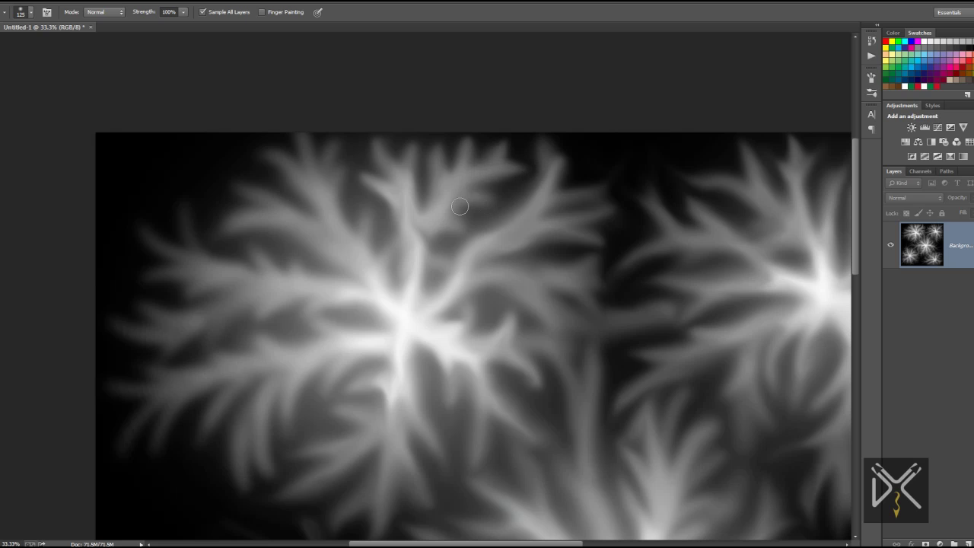
drag(424, 285, 465, 222)
mouse_move(427, 247)
mouse_down()
mouse_move(446, 185)
mouse_move(430, 202)
mouse_up()
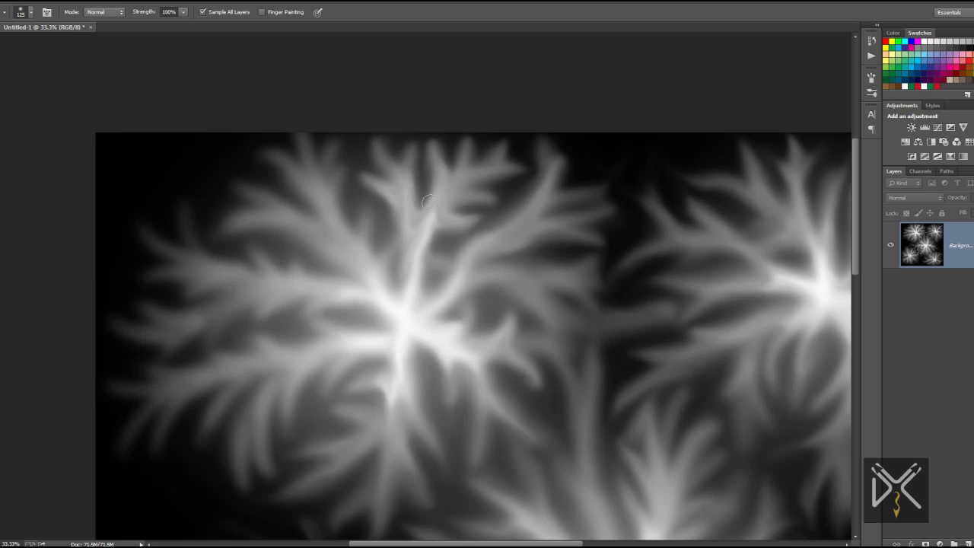
Step: Stretch the upper-left and left arms into bright branches across the dark area
mouse_move(355, 259)
mouse_down()
mouse_move(255, 158)
mouse_move(198, 214)
mouse_up()
drag(377, 285, 194, 159)
drag(266, 213, 236, 160)
drag(243, 198, 183, 171)
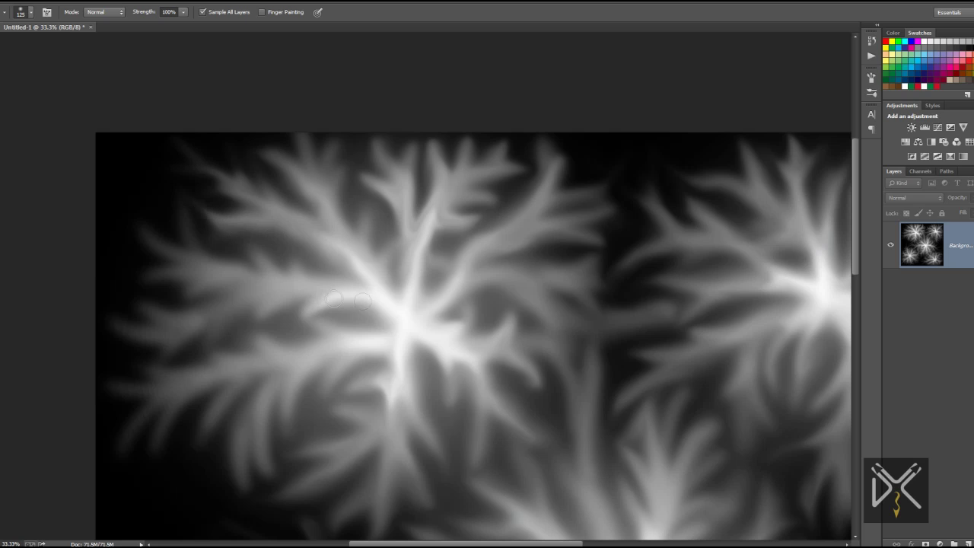
drag(309, 294, 255, 255)
drag(283, 294, 124, 194)
mouse_move(217, 266)
mouse_down()
mouse_move(172, 180)
mouse_move(114, 292)
mouse_up()
mouse_move(207, 306)
mouse_down()
mouse_move(149, 262)
mouse_move(149, 214)
mouse_up()
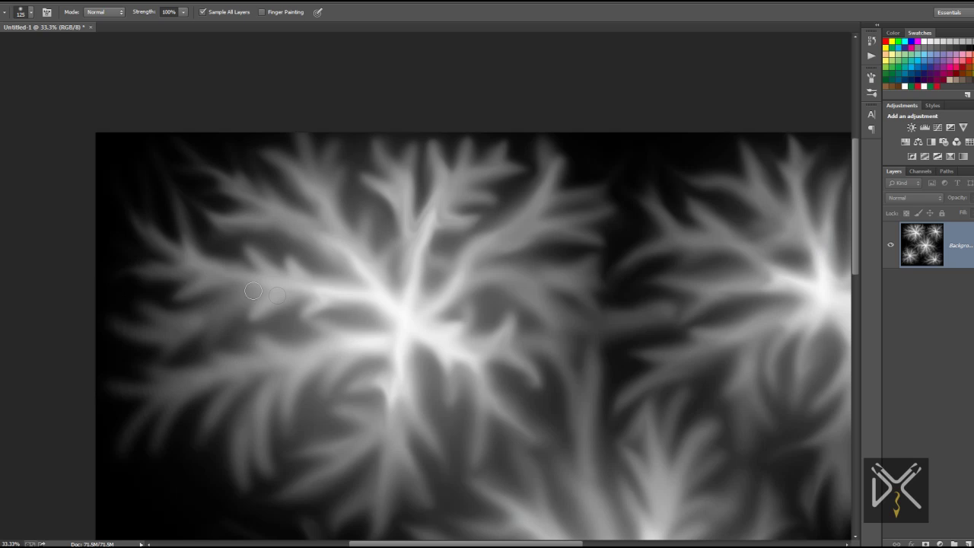
drag(315, 373, 227, 526)
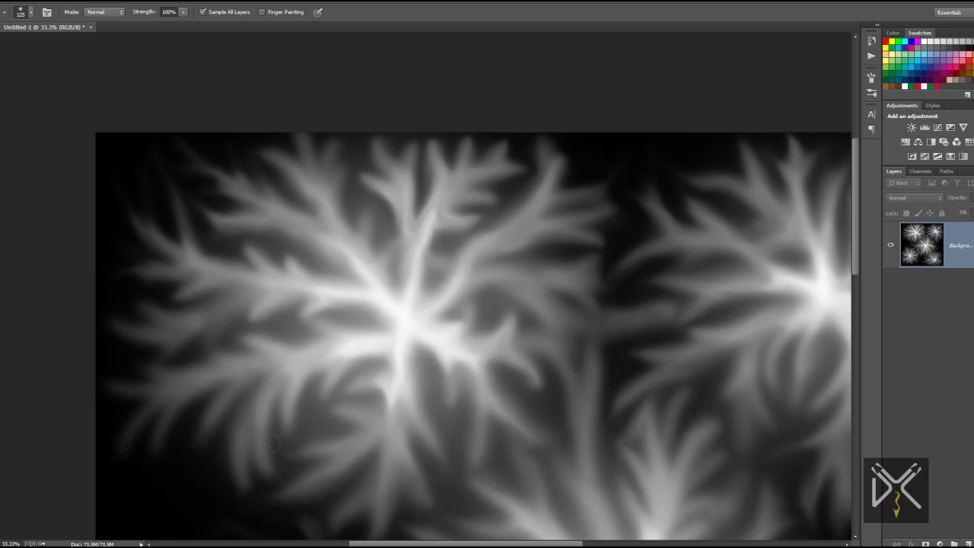
mouse_move(299, 378)
mouse_down()
mouse_move(368, 329)
mouse_move(213, 331)
mouse_move(186, 365)
mouse_up()
drag(246, 358, 265, 367)
Step: Extend upper-right branches and push the lower branches out to the bottom and left edges
mouse_move(441, 423)
mouse_down()
mouse_move(309, 242)
mouse_move(274, 95)
mouse_up()
mouse_move(371, 288)
mouse_down()
mouse_move(386, 146)
mouse_move(434, 207)
mouse_up()
drag(419, 270, 478, 176)
drag(449, 242, 496, 239)
mouse_move(426, 217)
mouse_down()
mouse_move(373, 323)
mouse_move(550, 240)
mouse_up()
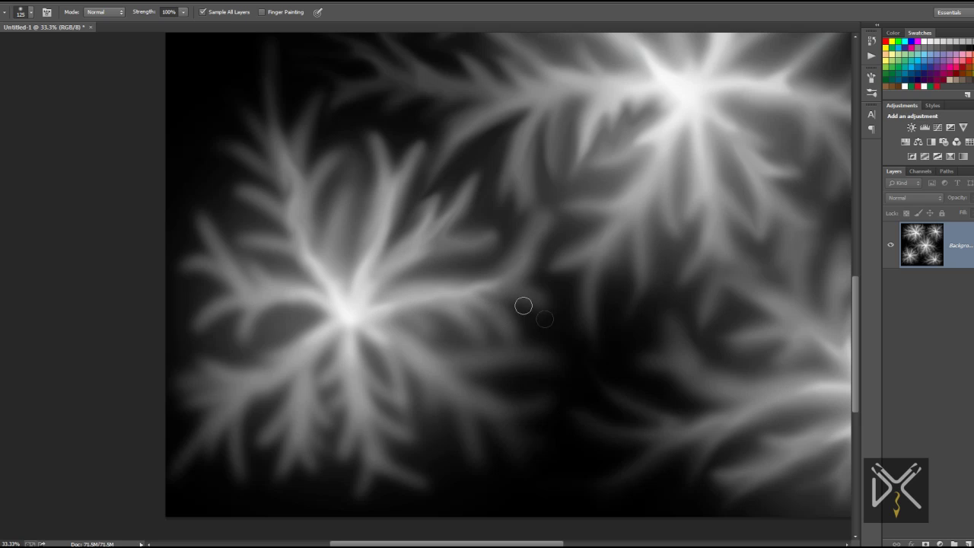
drag(524, 306, 456, 335)
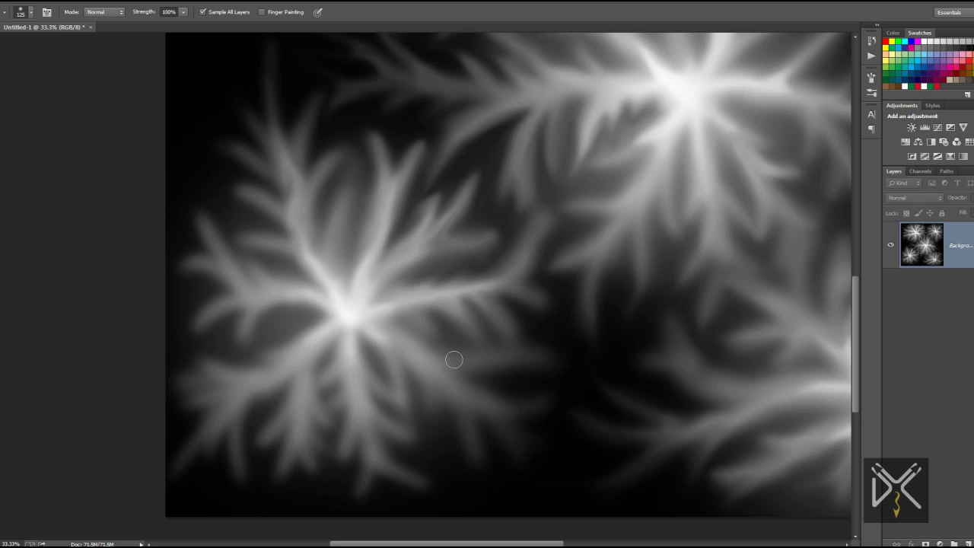
drag(423, 366, 493, 414)
drag(529, 463, 494, 523)
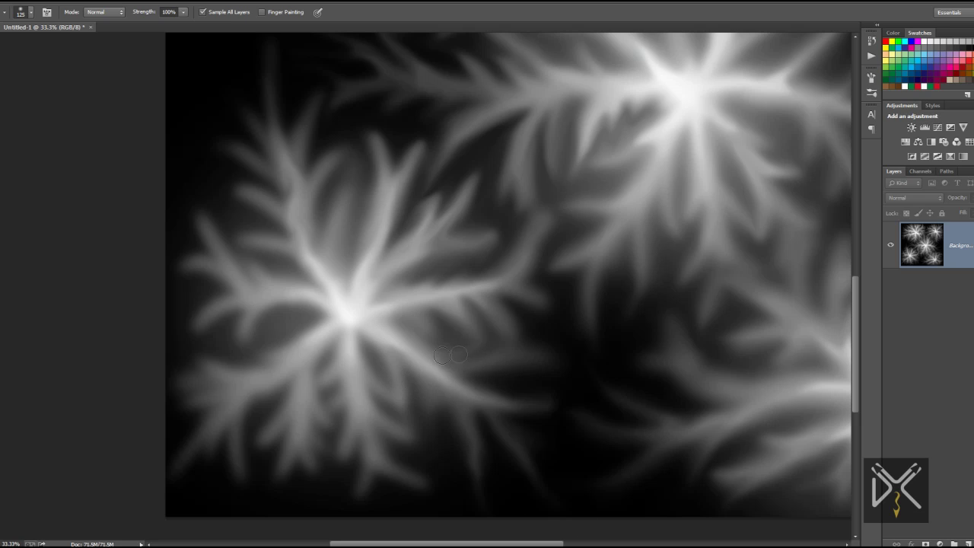
drag(360, 389, 476, 523)
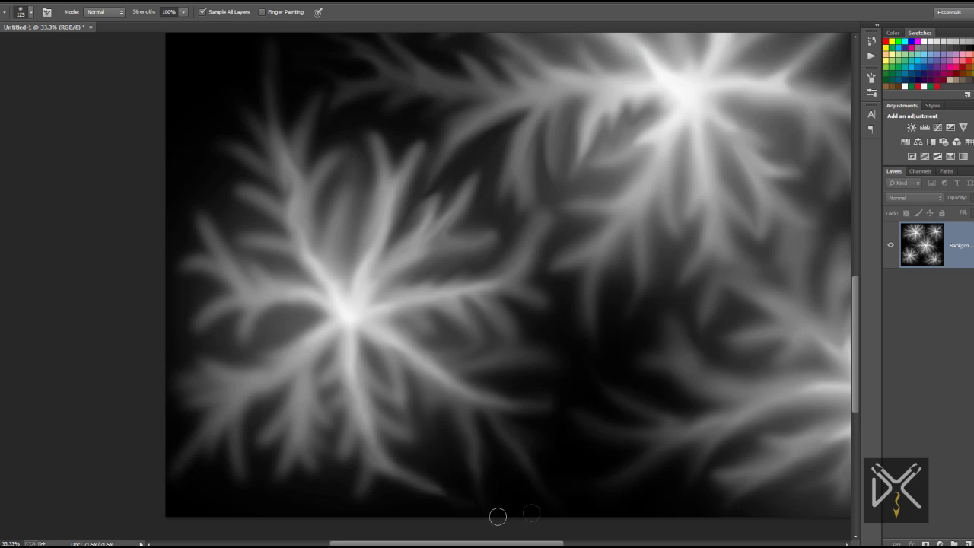
mouse_move(441, 495)
mouse_down()
mouse_move(548, 507)
mouse_move(298, 516)
mouse_up()
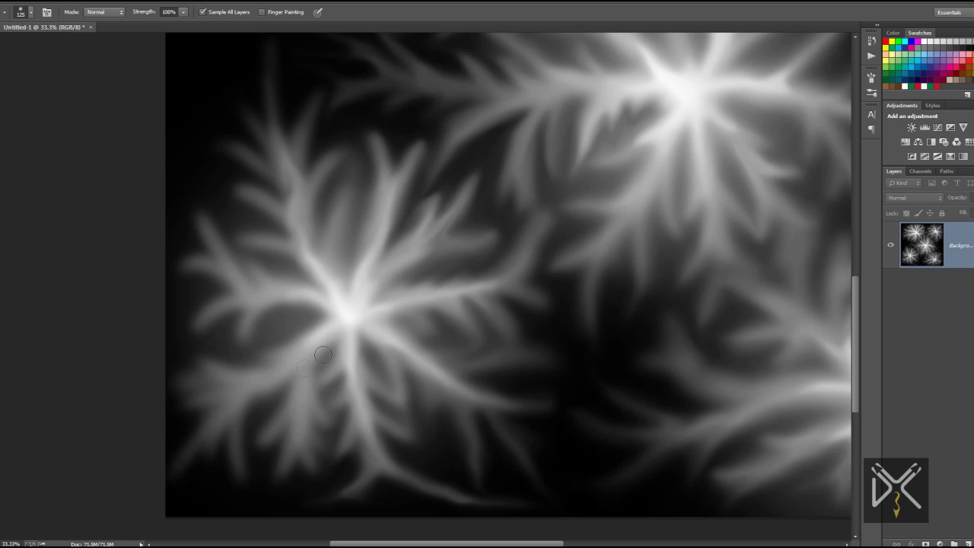
drag(323, 355, 147, 353)
mouse_move(262, 396)
mouse_down()
mouse_move(244, 455)
mouse_move(218, 446)
mouse_move(214, 399)
mouse_move(185, 452)
mouse_move(263, 469)
mouse_move(248, 452)
mouse_move(218, 492)
mouse_up()
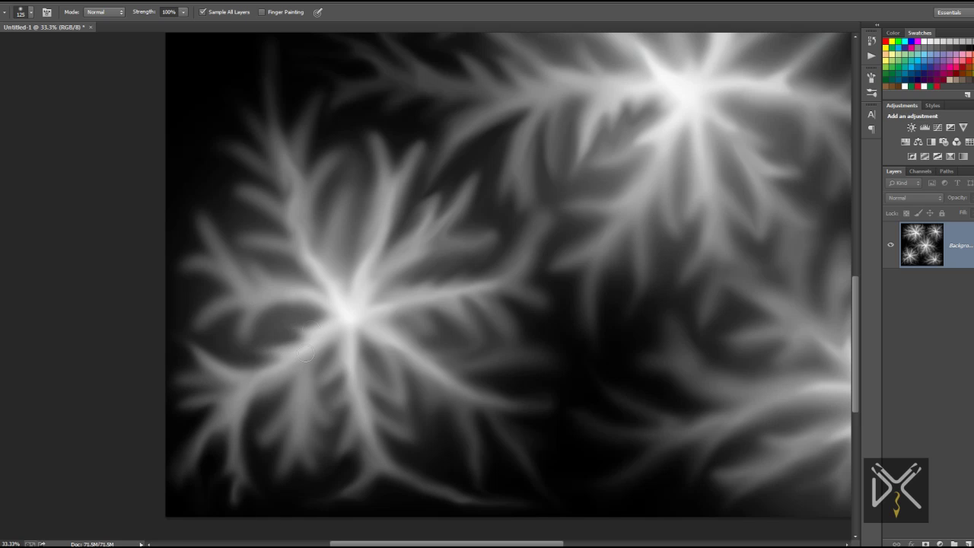
drag(332, 313, 228, 292)
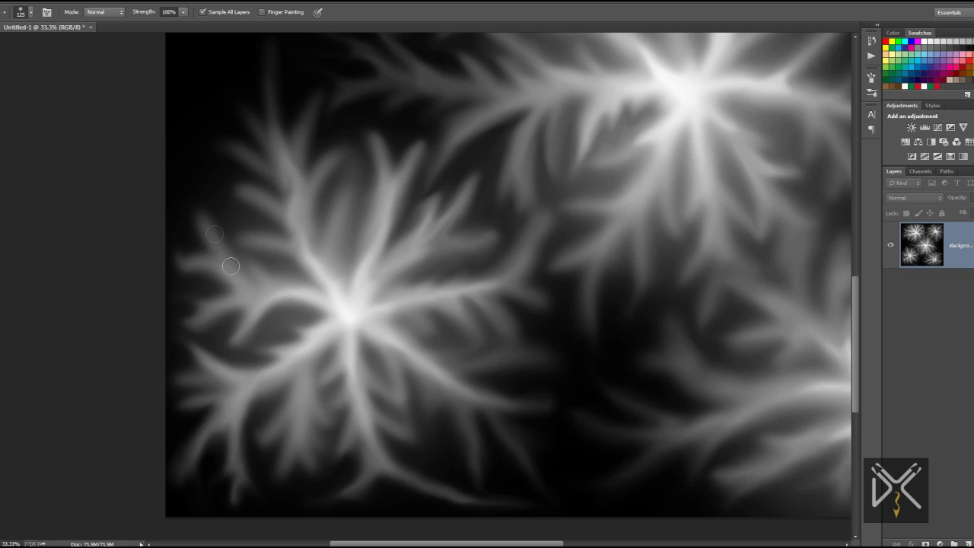
Step: Save the height map as MontDis.jpg in the Mountain folder with default JPEG options
scroll(252, 210, up, 3)
scroll(252, 211, left, 2)
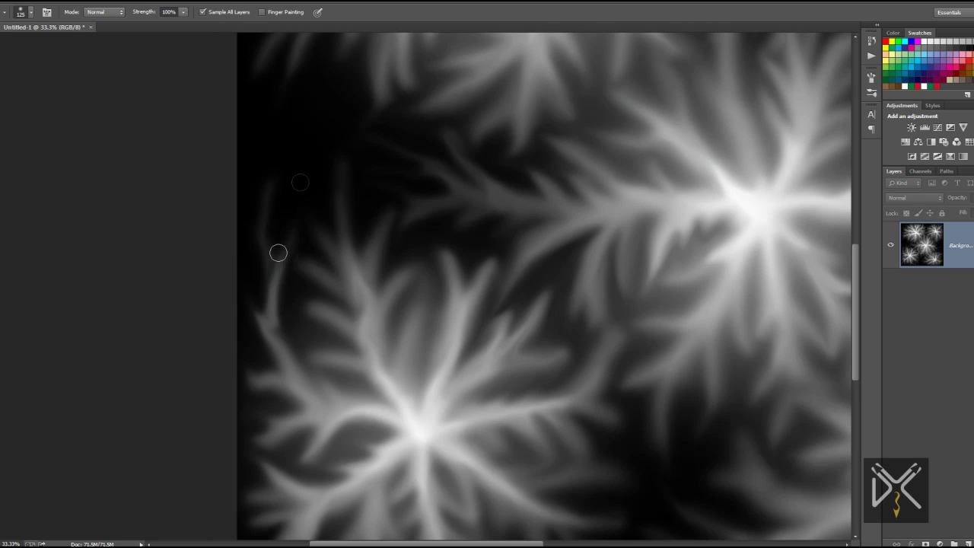
alt+scroll(126, 148, down, 1)
alt+scroll(122, 114, down, 1)
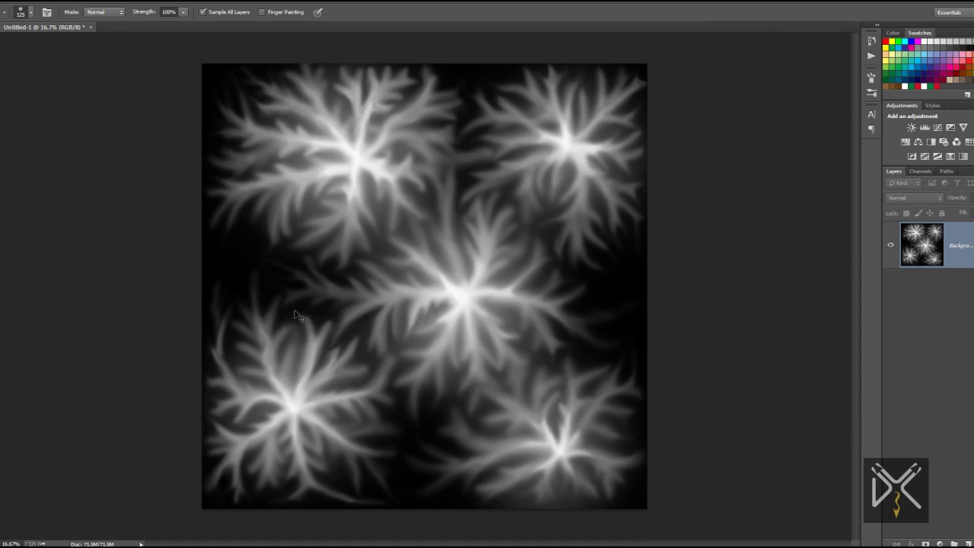
key(ctrl+shift+s)
text(MontDis.jpg)
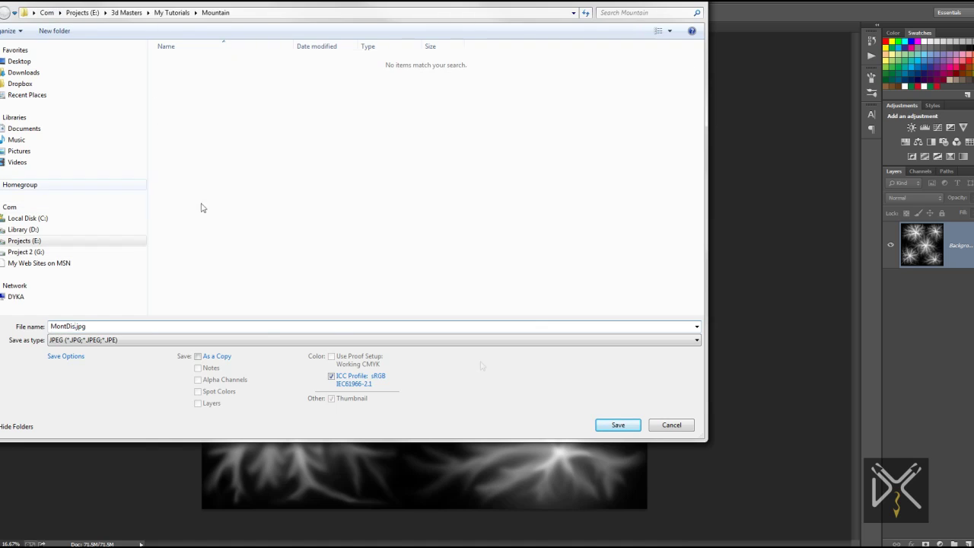
click(608, 428)
key(Return)
Step: Close the image and Photoshop, then launch 3ds Max 2014
click(93, 27)
key(ctrl+q)
double_click(38, 67)
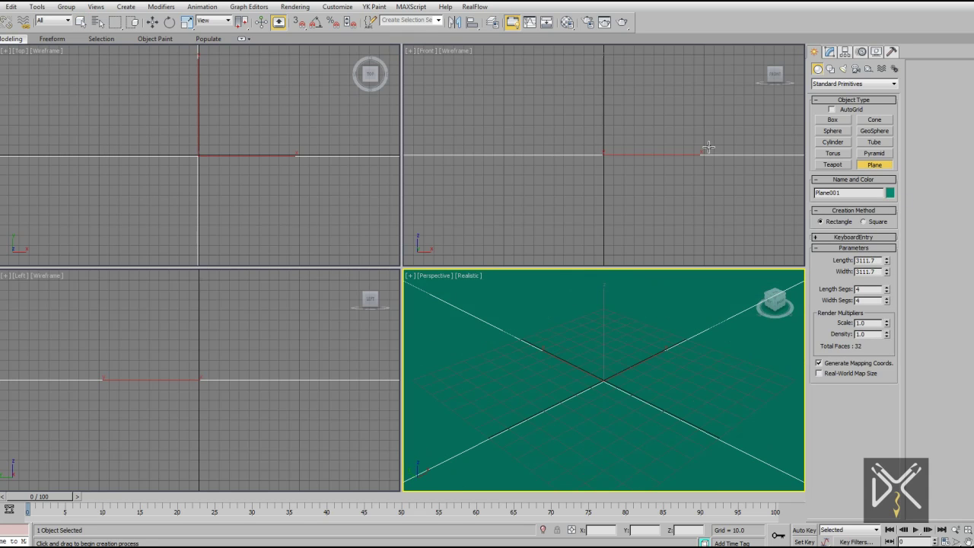
Step: Switch the 3ds Max display units to Metric
right_click(711, 332)
click(337, 7)
click(426, 145)
click(424, 220)
click(496, 363)
Step: Make the plane 1000m square with 100 by 100 segments
click(829, 51)
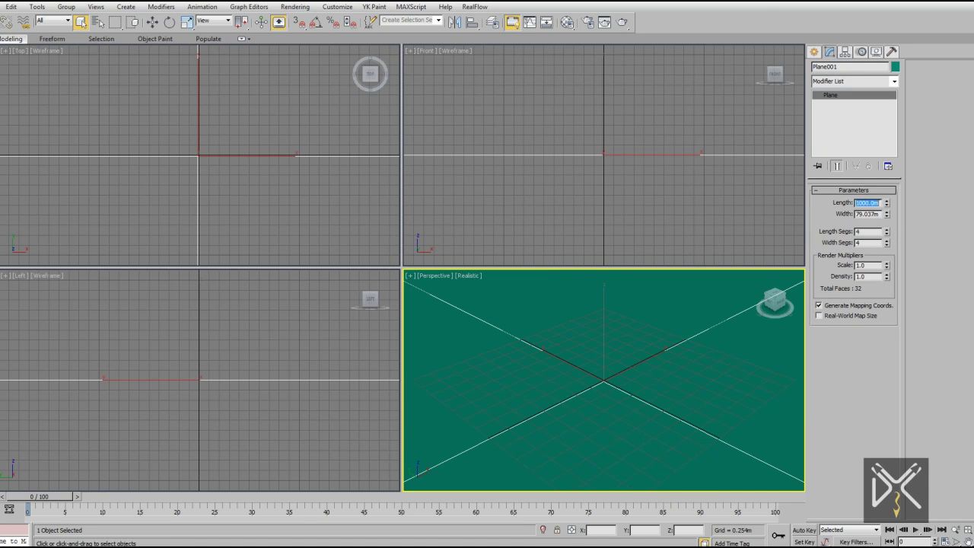
text(0)
key(Tab)
text(100)
key(Return)
key(w)
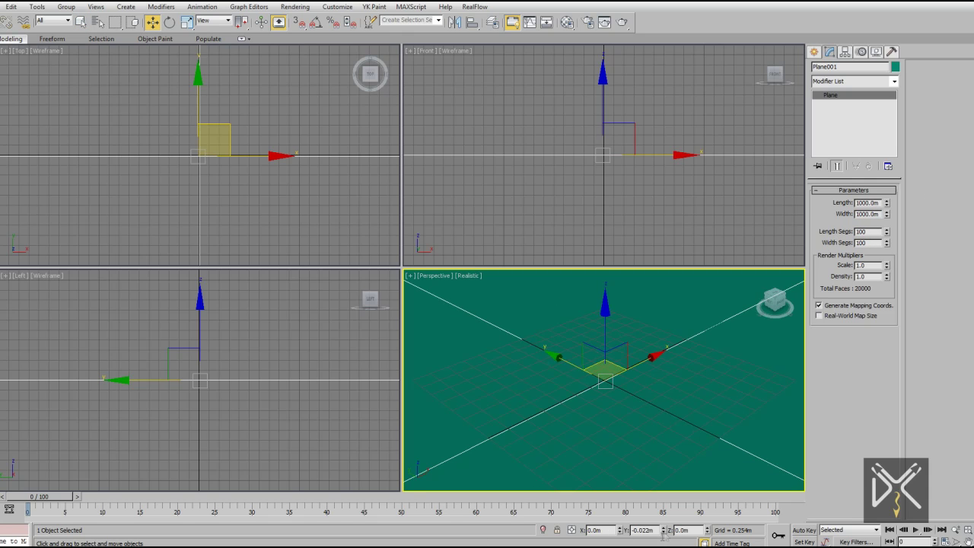
key(x)
key(Escape)
key(z)
key(alt+w)
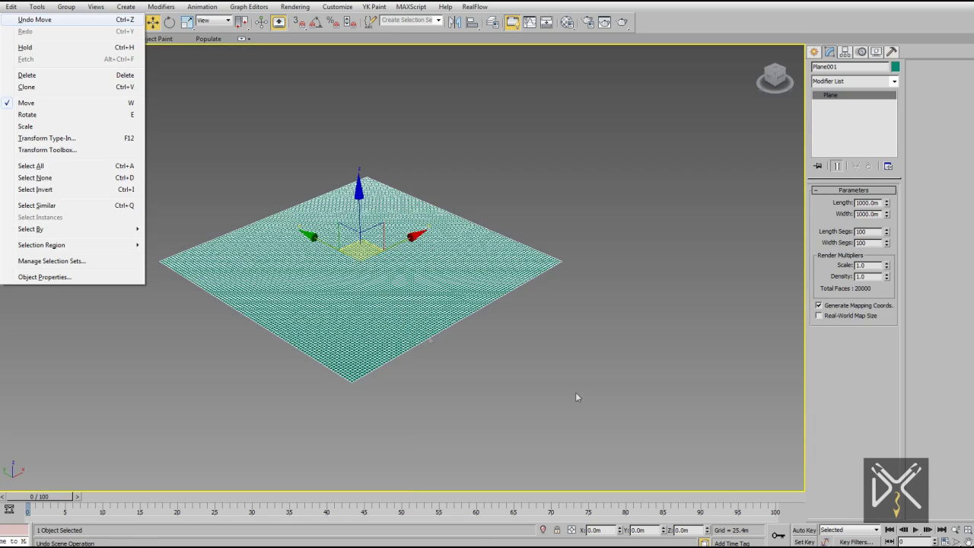
scroll(497, 322, up, 5)
scroll(498, 321, down, 3)
Step: Add a Displace modifier to the plane and browse for its bitmap
click(852, 81)
key(d)
key(Down)
key(Return)
click(857, 286)
Step: Load MontDis.jpg as the displacement image and set Displace strength to 50m
click(615, 315)
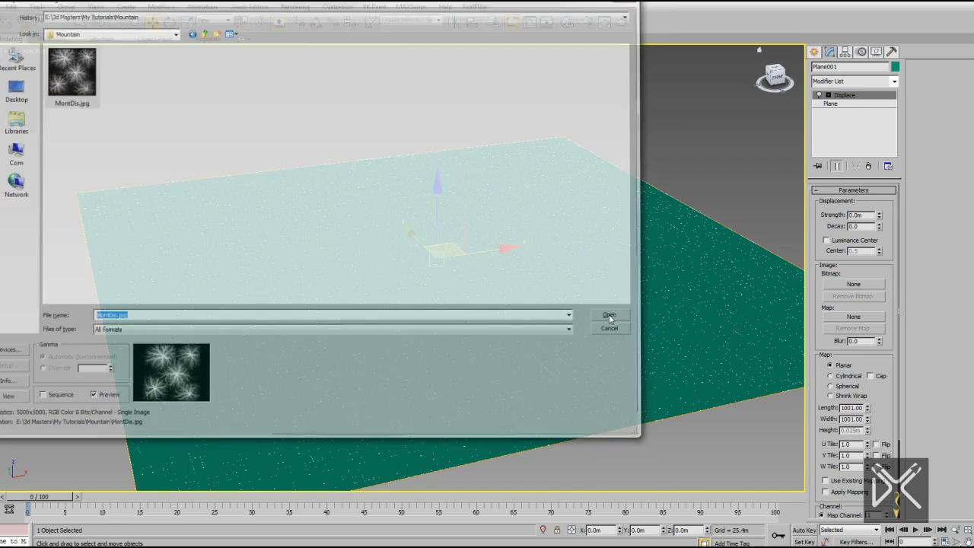
drag(879, 214, 879, 190)
text(50)
key(Return)
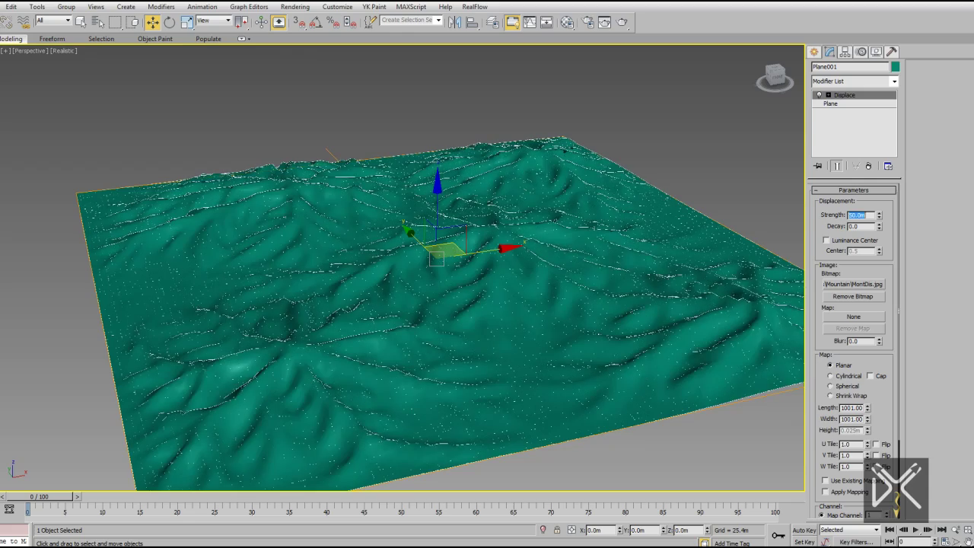
key(ctrl+d)
alt+middle_drag(359, 284, 383, 328)
click(383, 328)
scroll(816, 338, down, 5)
scroll(816, 337, up, 5)
click(830, 103)
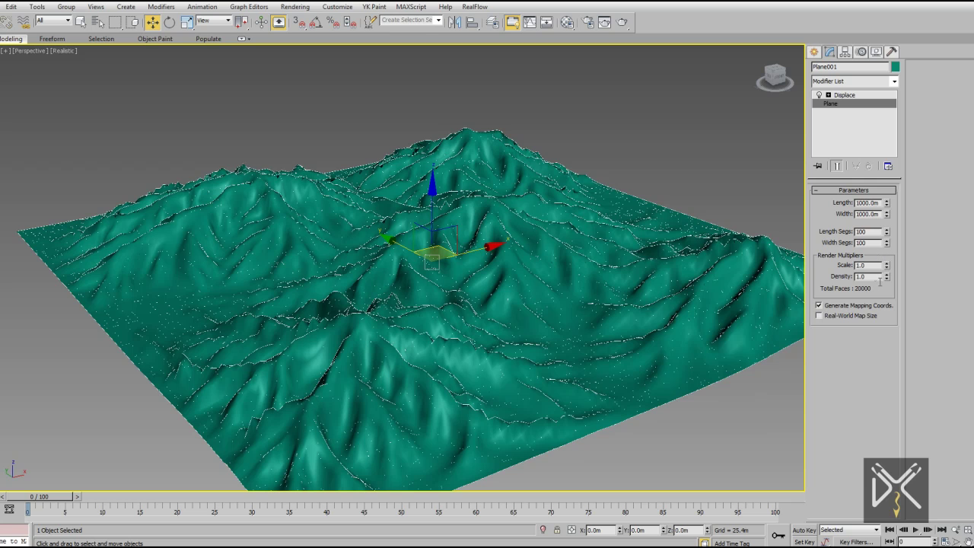
click(672, 173)
Step: Render the terrain with HDTV (video) output at 1280x720
click(587, 22)
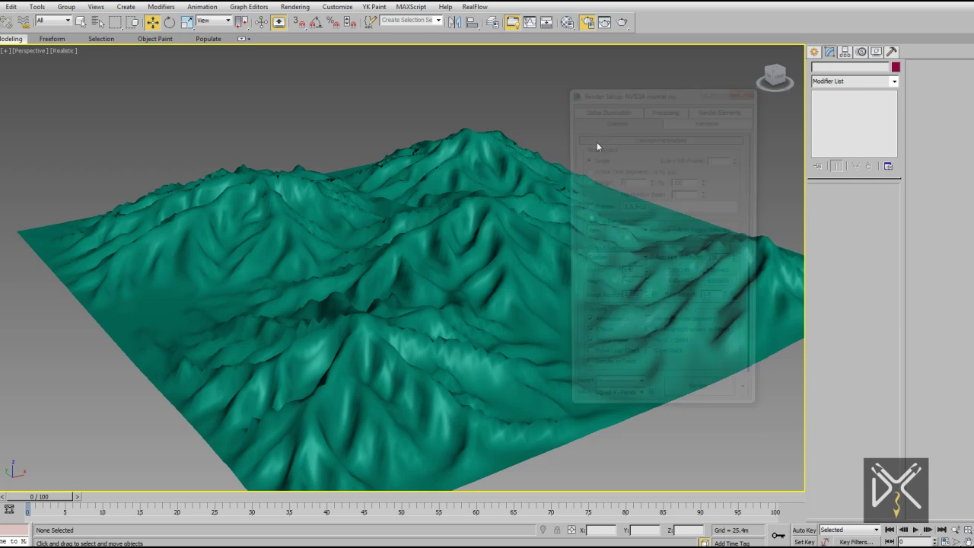
click(616, 258)
click(625, 393)
click(690, 284)
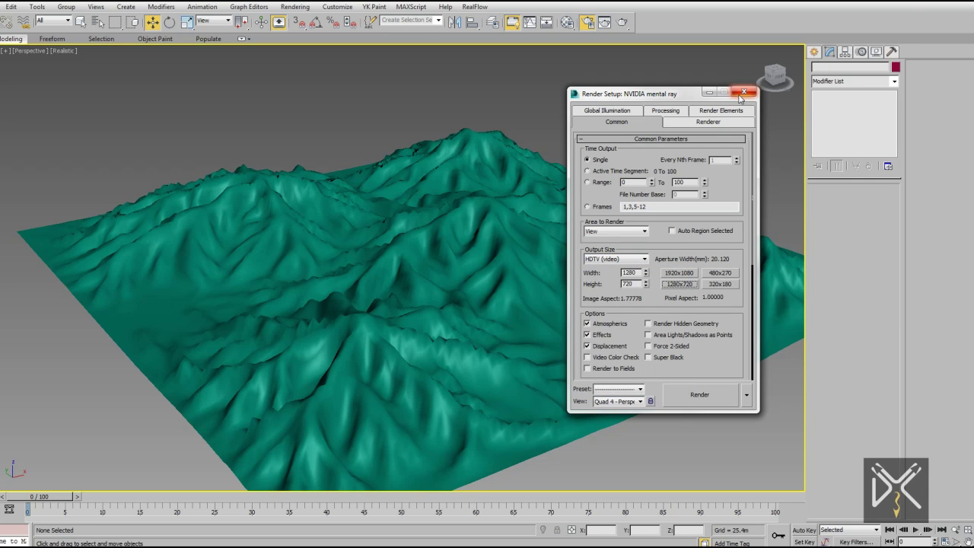
click(743, 93)
key(shift+q)
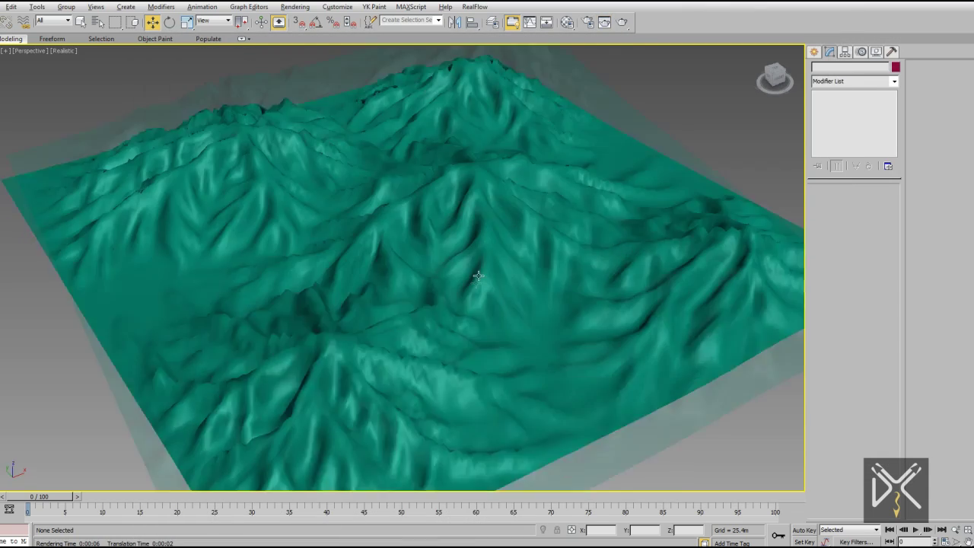
click(479, 277)
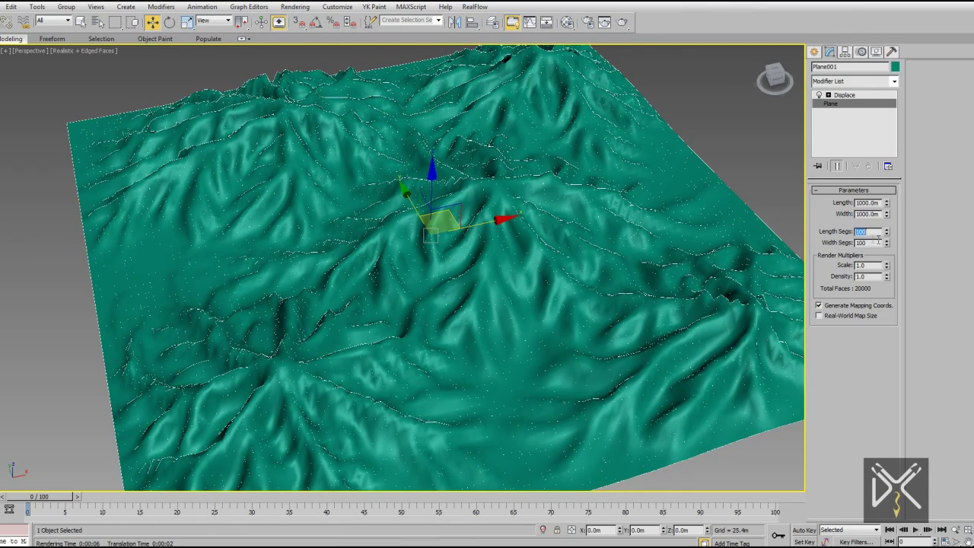
Step: Increase the plane's length and width segments to 200 each
text(200)
key(Return)
text(00)
key(Return)
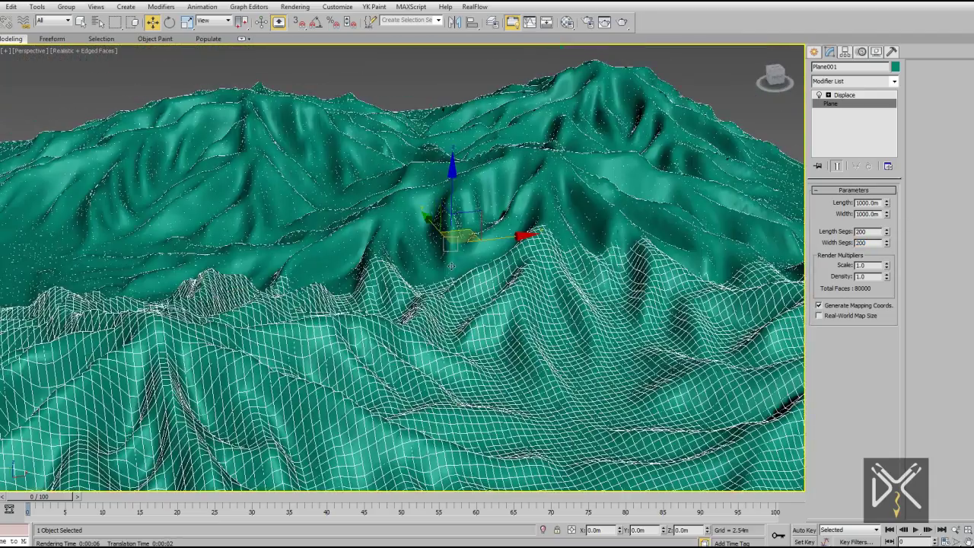
Step: Turn off Edged Faces in the Viewport Configuration
click(80, 50)
click(152, 254)
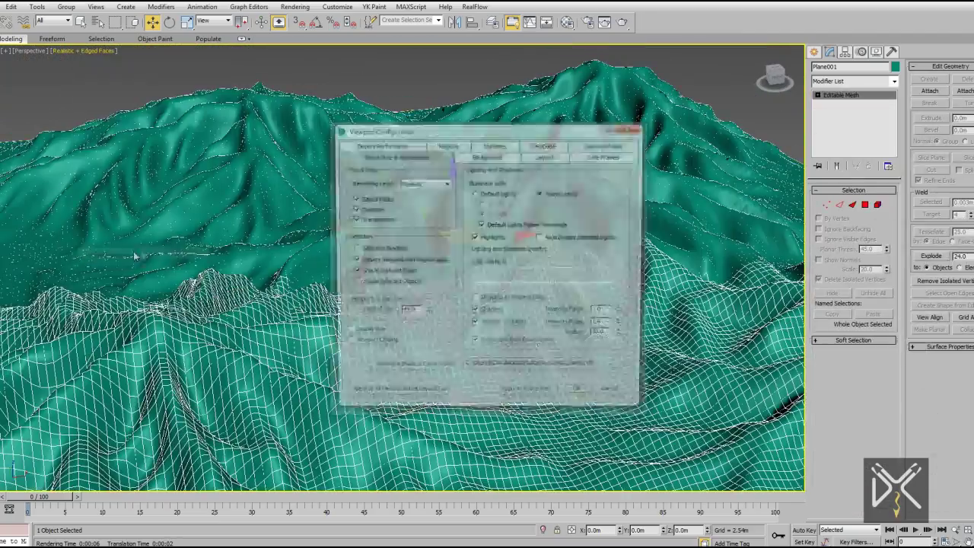
click(582, 397)
click(80, 51)
click(152, 253)
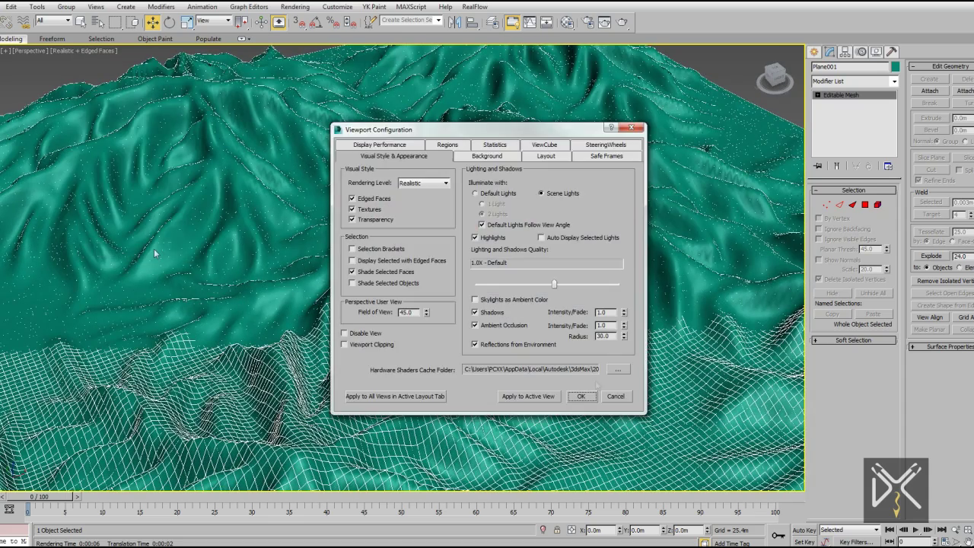
click(616, 396)
alt+middle_drag(420, 348, 376, 304)
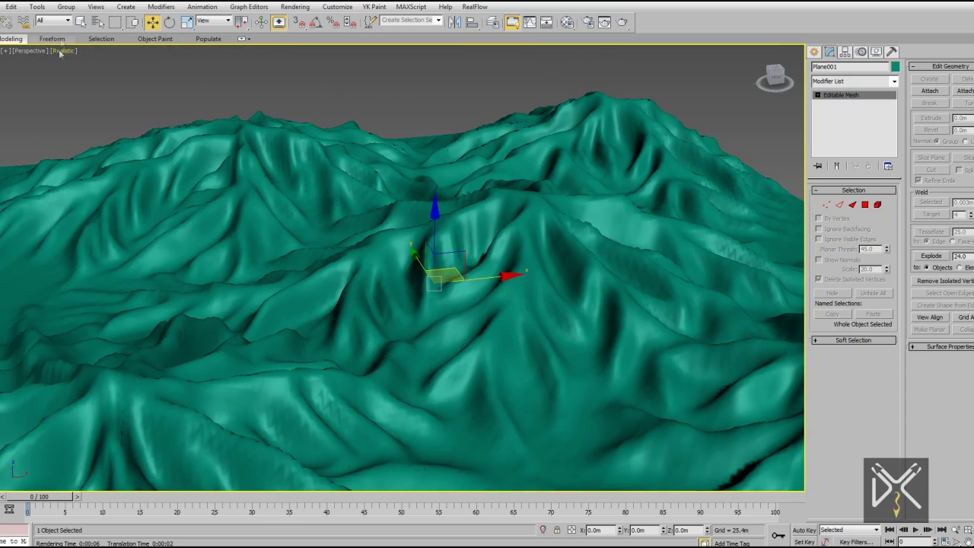
click(243, 39)
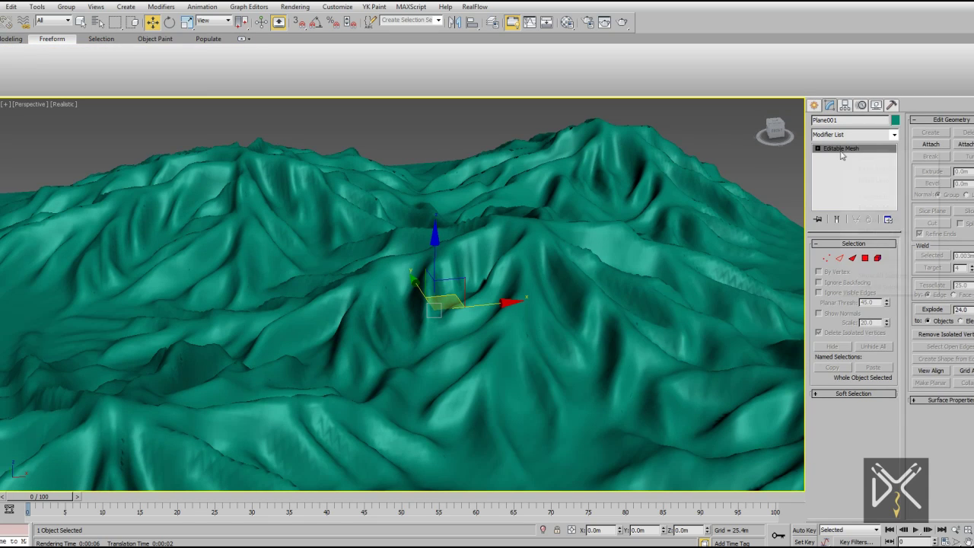
Step: Convert the terrain to an editable poly and pick the Pinch/Spread brush with a larger size
right_click(842, 155)
click(875, 282)
alt+middle_drag(325, 181, 474, 320)
click(399, 79)
click(597, 70)
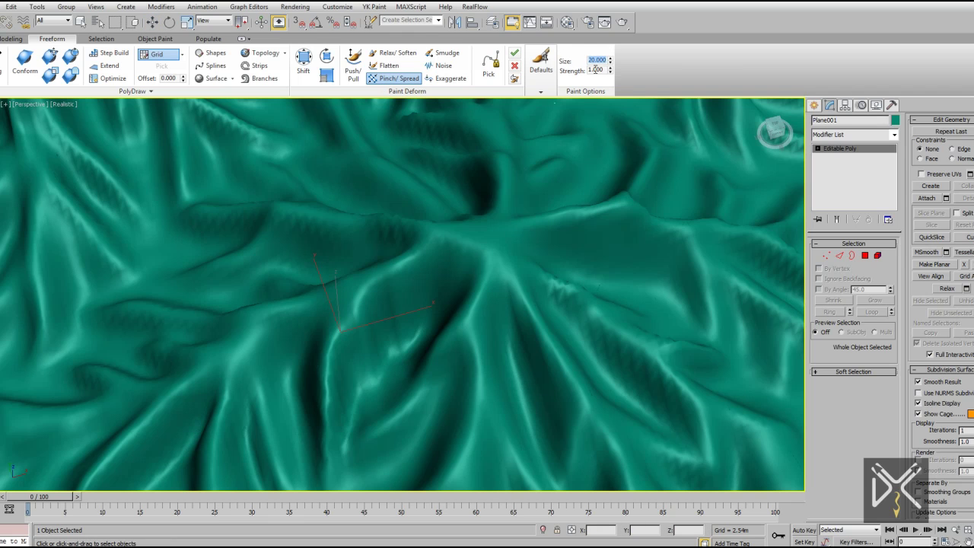
text(00)
key(Return)
scroll(512, 323, up, 5)
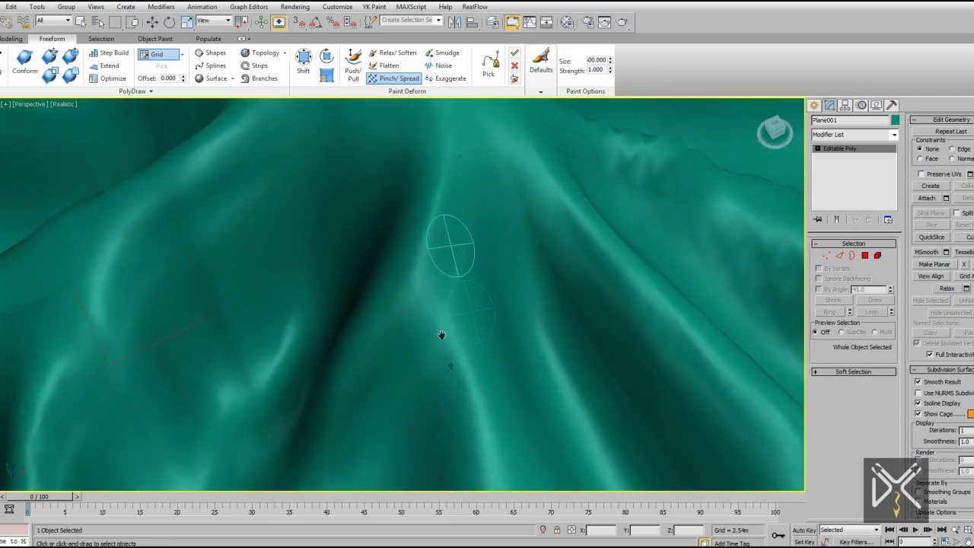
double_click(595, 70)
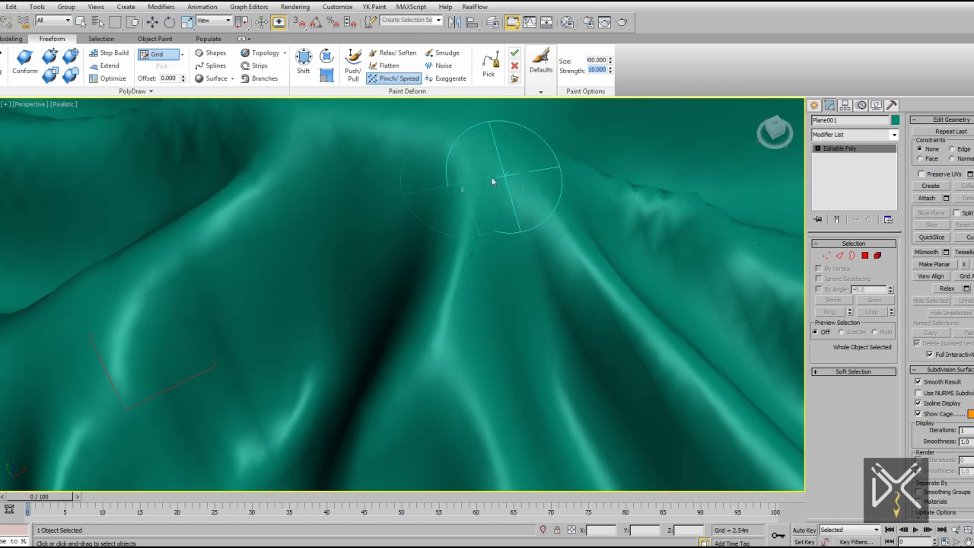
text(5.000)
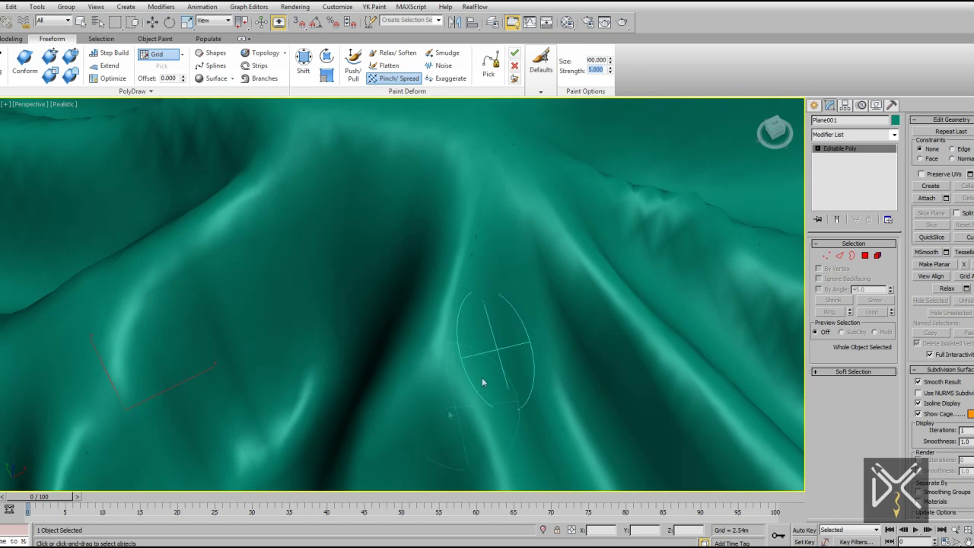
scroll(457, 130, down, 3)
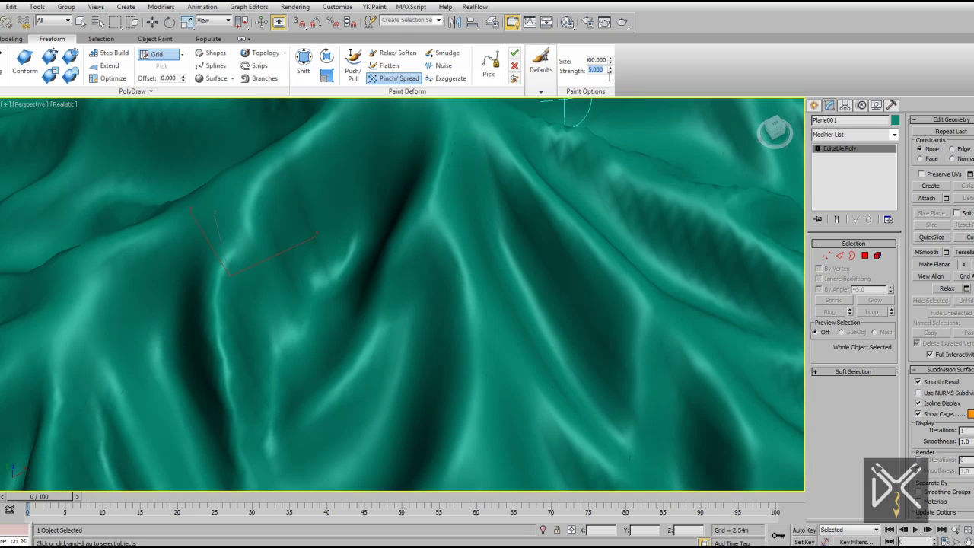
Step: Deepen a crease down the terrain slope, then zoom in on the surface
drag(451, 176, 463, 347)
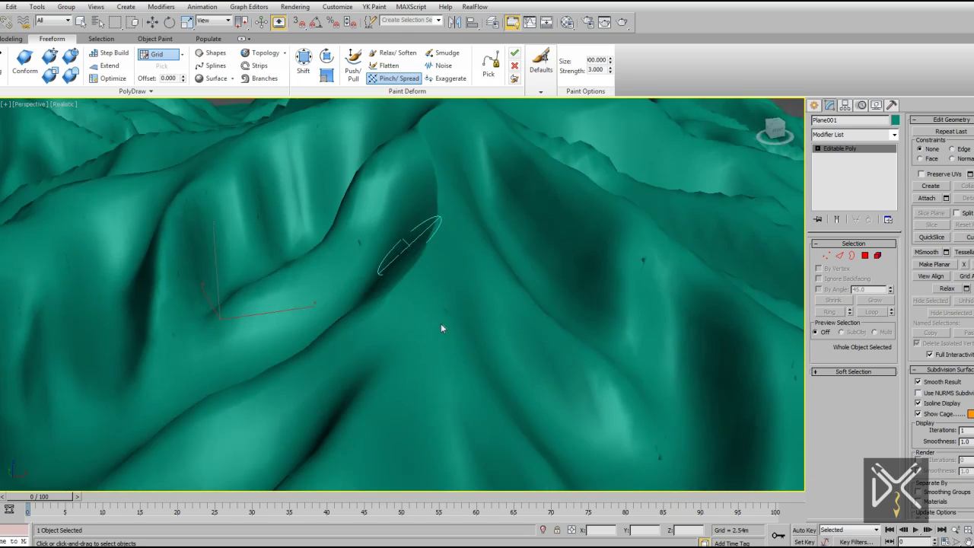
scroll(462, 346, down, 4)
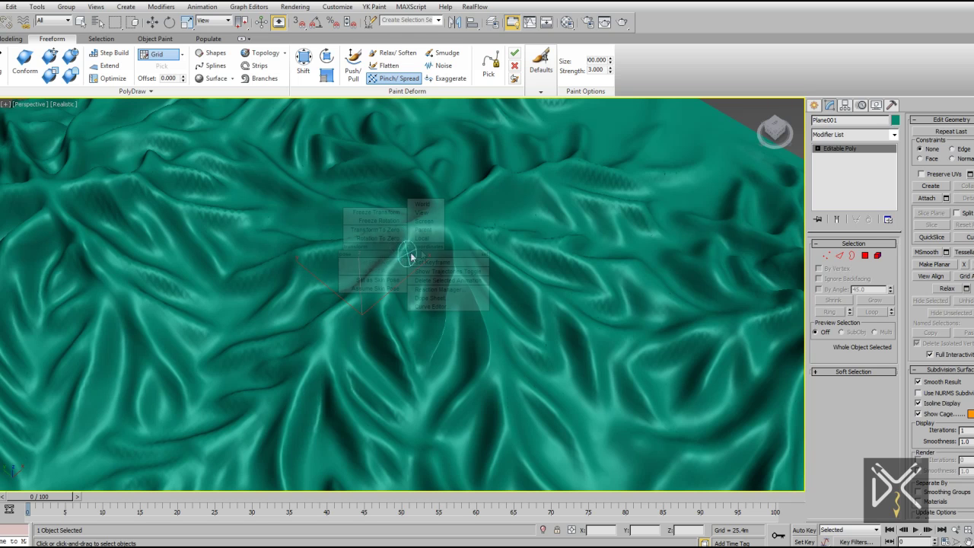
scroll(413, 257, up, 3)
key(alt+z)
drag(420, 251, 419, 130)
right_click(419, 130)
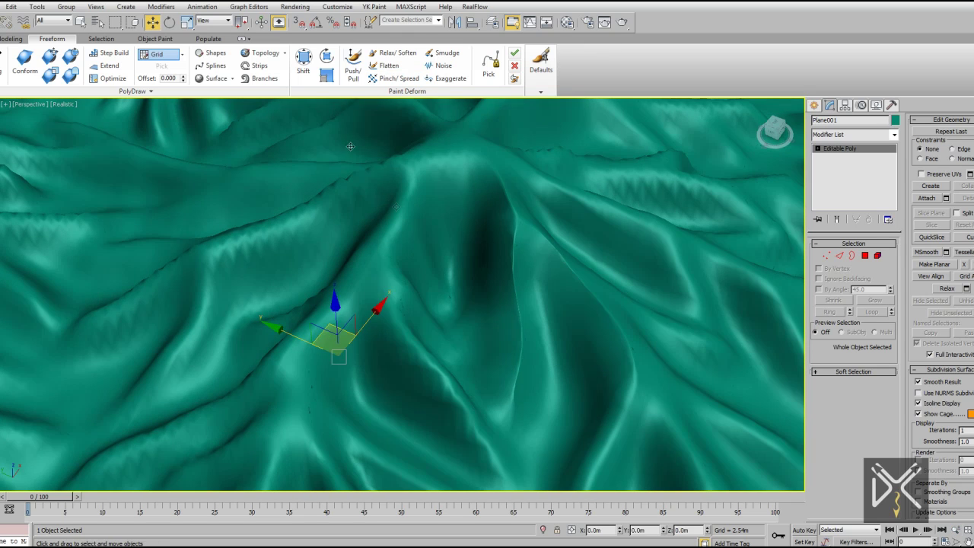
Step: Pinch the lower, central and left terrain folds into sharper ridges with Pinch/Spread strokes
click(398, 79)
drag(390, 299, 419, 312)
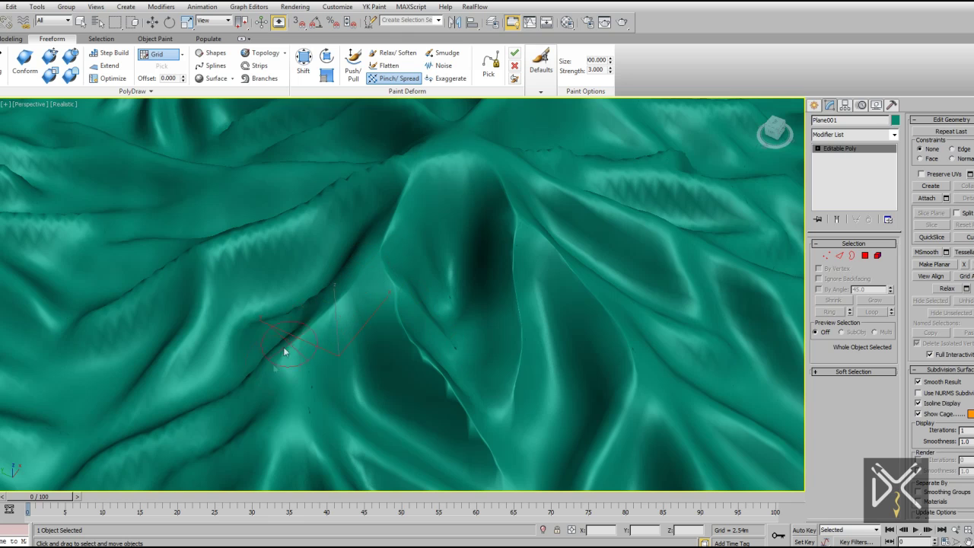
alt+middle_drag(325, 358, 339, 332)
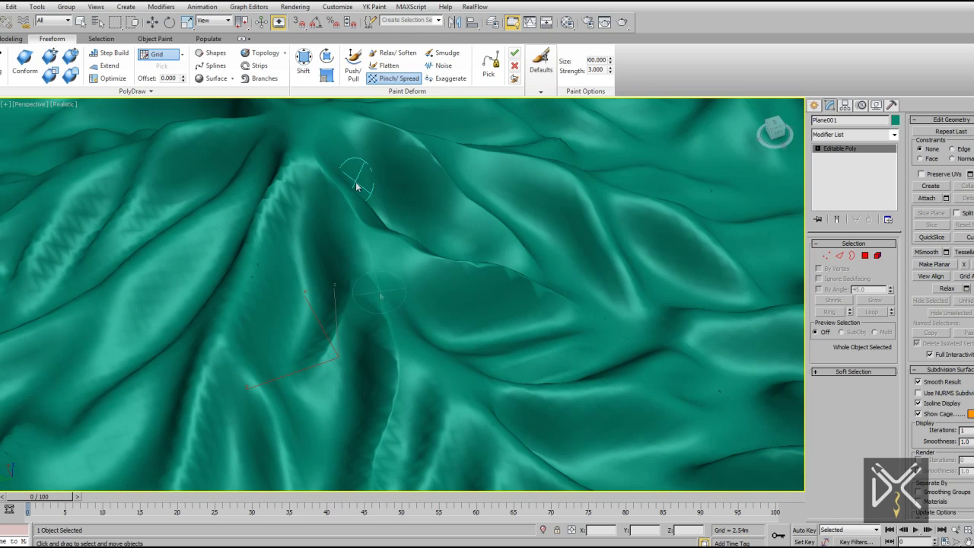
alt+middle_drag(355, 186, 384, 191)
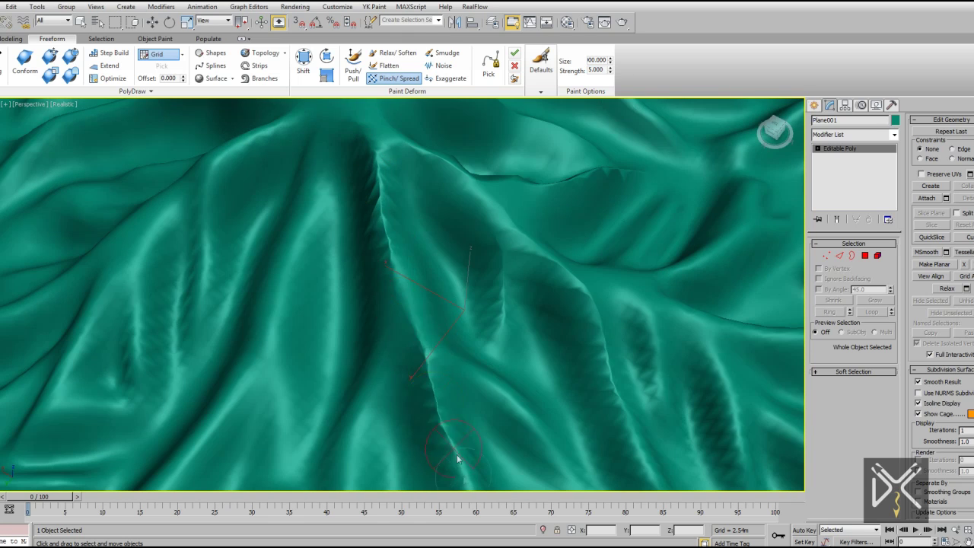
alt+middle_drag(381, 426, 402, 217)
mouse_move(521, 258)
alt+middle_down()
mouse_move(456, 422)
mouse_move(471, 304)
mouse_move(398, 254)
mouse_move(398, 324)
alt+middle_up()
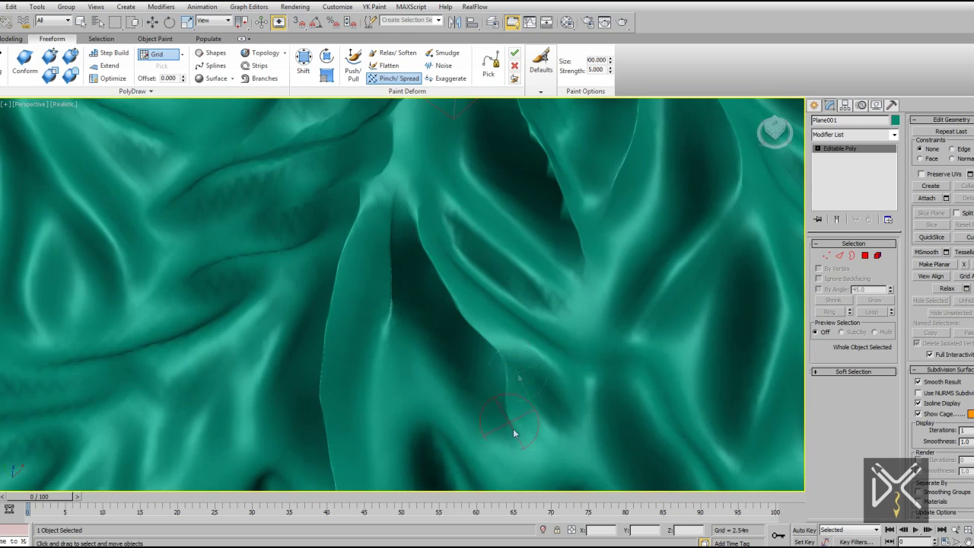
mouse_move(461, 257)
alt+middle_down()
mouse_move(503, 380)
mouse_move(467, 261)
mouse_move(537, 267)
mouse_move(497, 152)
alt+middle_up()
mouse_move(594, 461)
alt+middle_down()
mouse_move(515, 342)
mouse_move(515, 352)
alt+middle_up()
mouse_move(427, 325)
alt+middle_down()
mouse_move(437, 267)
mouse_move(450, 289)
mouse_move(496, 304)
mouse_move(490, 452)
mouse_move(441, 393)
mouse_move(461, 309)
mouse_move(418, 413)
mouse_move(450, 294)
mouse_move(352, 311)
alt+middle_up()
mouse_move(420, 334)
alt+middle_down()
mouse_move(382, 296)
mouse_move(494, 343)
mouse_move(317, 223)
alt+middle_up()
mouse_move(427, 439)
alt+middle_down()
mouse_move(349, 335)
mouse_move(305, 387)
alt+middle_up()
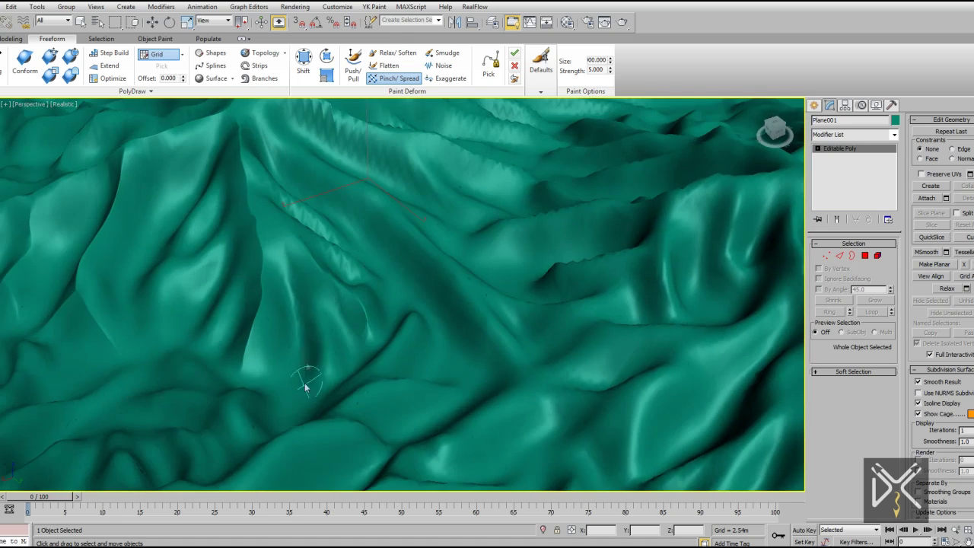
mouse_move(320, 324)
alt+middle_down()
mouse_move(223, 347)
mouse_move(370, 247)
alt+middle_up()
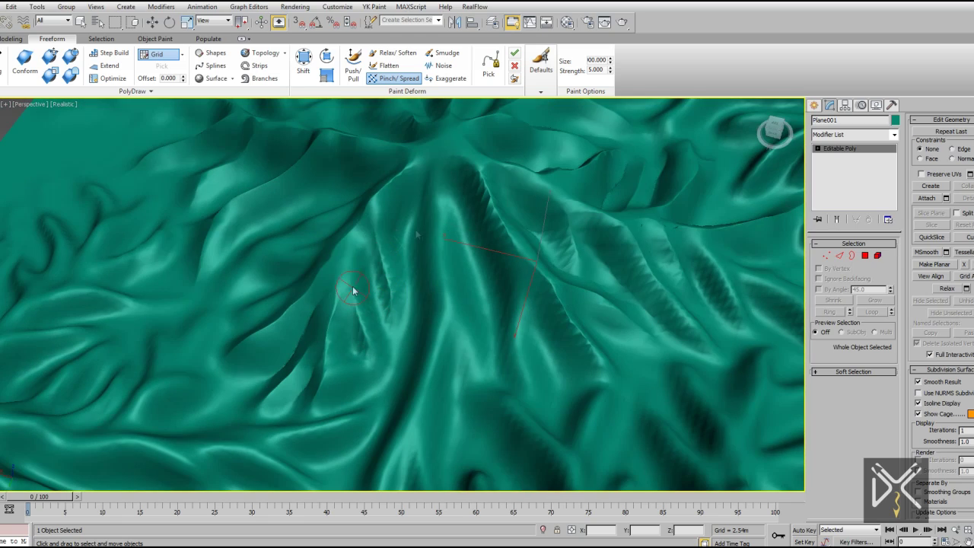
mouse_move(447, 328)
alt+middle_down()
mouse_move(414, 257)
mouse_move(457, 245)
alt+middle_up()
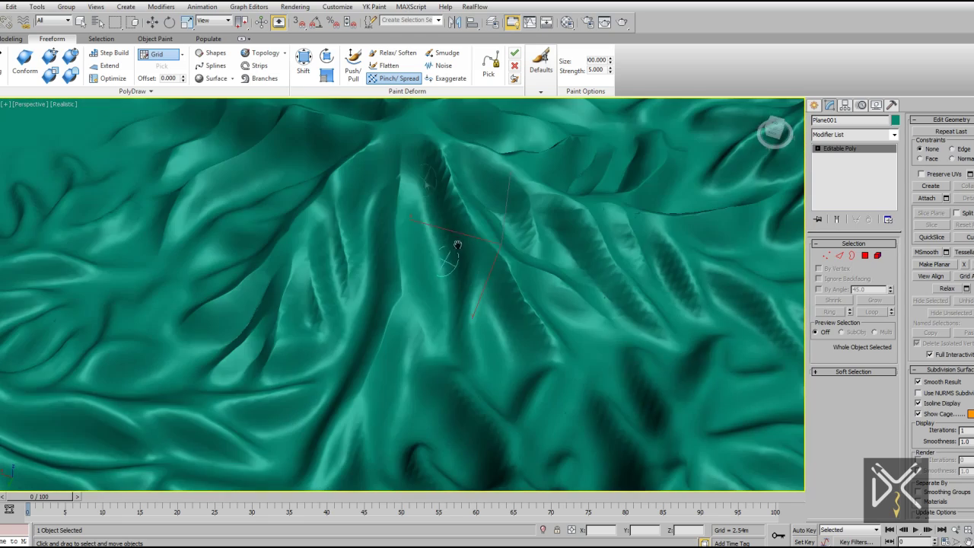
Step: Sharpen the remaining creases from above, then exit the brush and zoom out
mouse_move(505, 380)
alt+middle_down()
mouse_move(516, 335)
mouse_move(463, 405)
alt+middle_up()
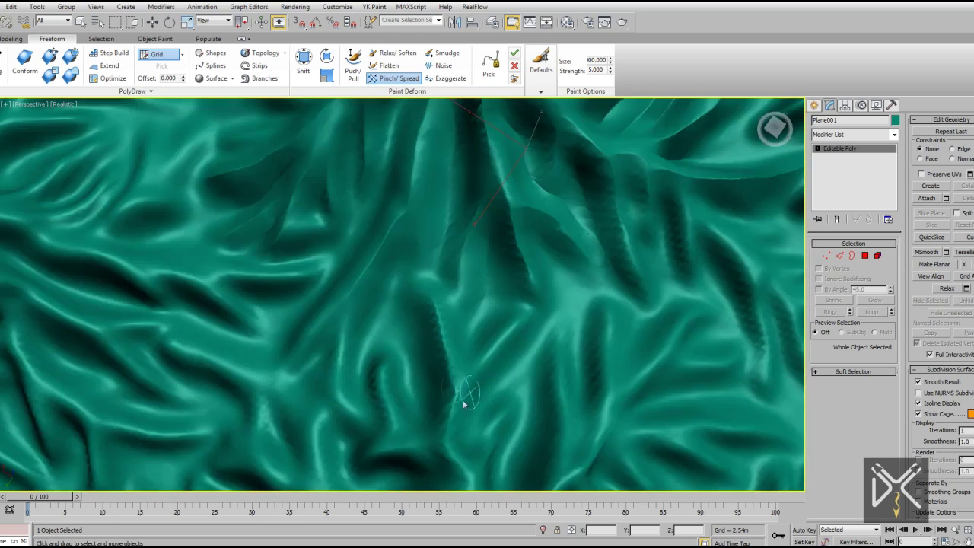
alt+middle_drag(515, 320, 487, 290)
mouse_move(449, 418)
alt+middle_down()
mouse_move(466, 326)
mouse_move(409, 276)
mouse_move(393, 327)
mouse_move(470, 381)
alt+middle_up()
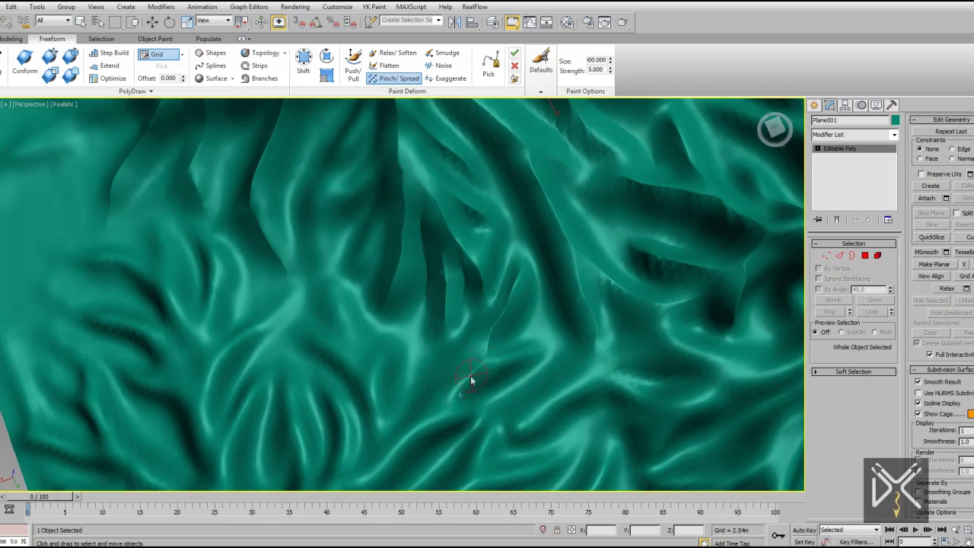
mouse_move(531, 258)
alt+middle_down()
mouse_move(495, 348)
mouse_move(421, 363)
mouse_move(434, 418)
alt+middle_up()
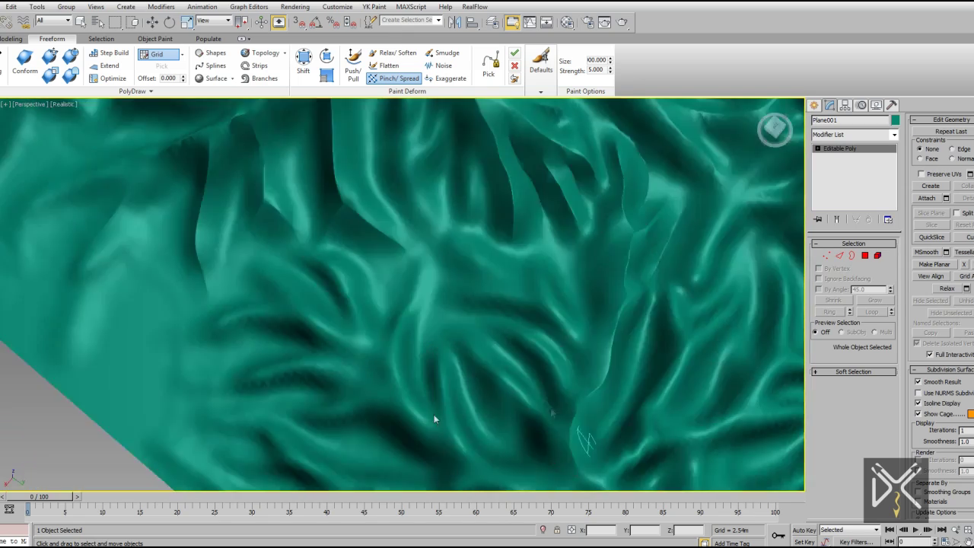
alt+middle_drag(457, 294, 513, 213)
alt+middle_drag(452, 267, 624, 282)
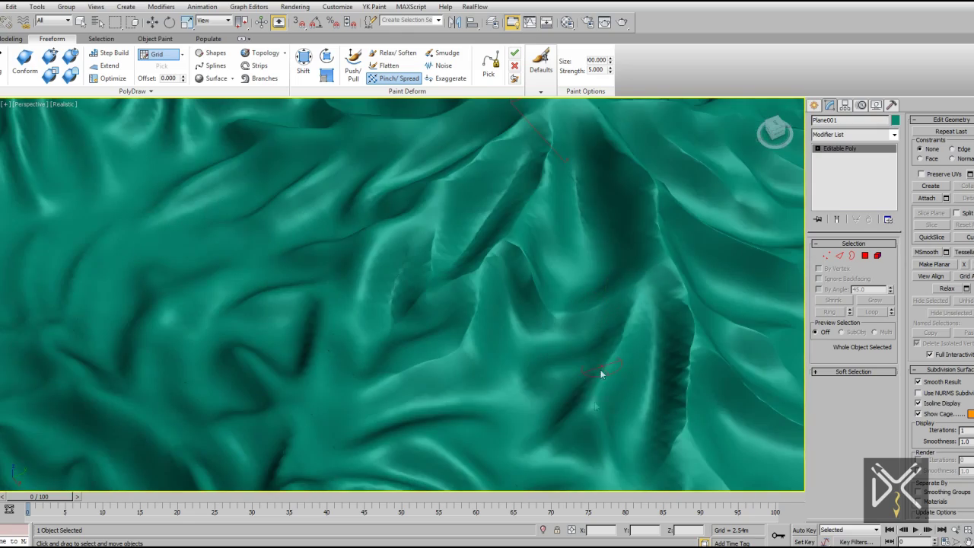
scroll(601, 374, down, 5)
right_click(456, 267)
mouse_move(456, 267)
alt+middle_down()
mouse_move(472, 228)
mouse_move(449, 198)
mouse_move(413, 279)
mouse_move(522, 330)
mouse_move(461, 317)
mouse_move(571, 337)
alt+middle_up()
Step: Render the terrain, then add a TurboSmooth modifier to it
key(shift+q)
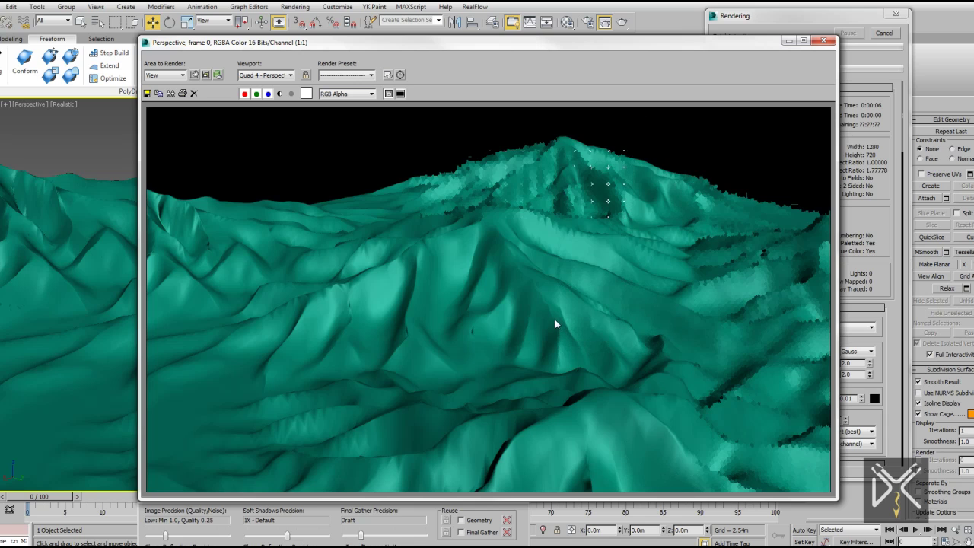
click(823, 41)
click(894, 134)
key(t)
click(838, 385)
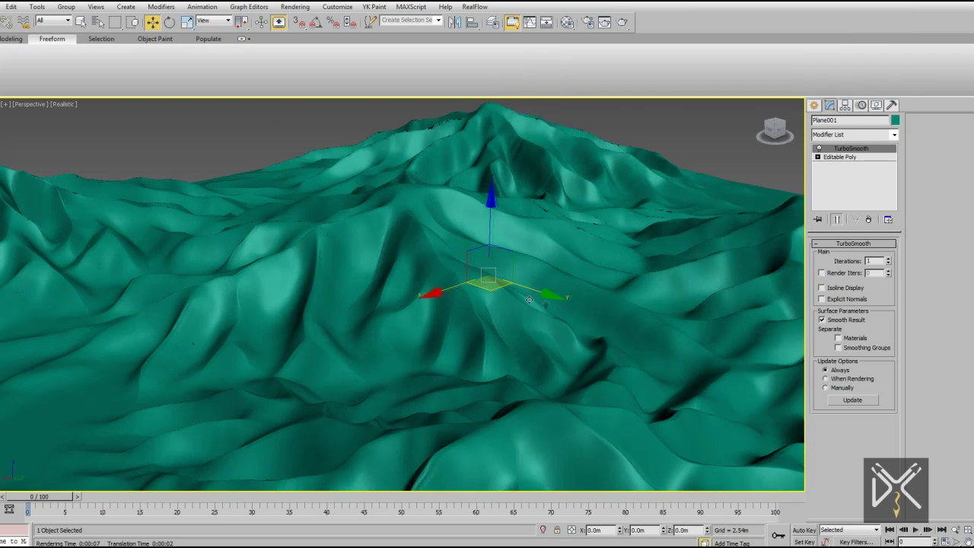
Step: Render again, set TurboSmooth to 2 iterations with edged faces, and open the Slate Material Editor
key(shift+q)
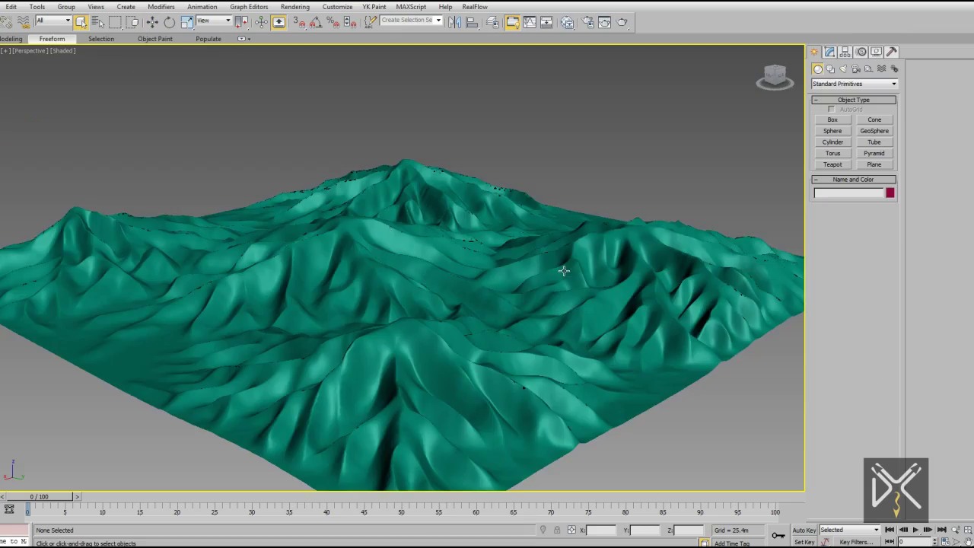
alt+middle_drag(563, 270, 463, 304)
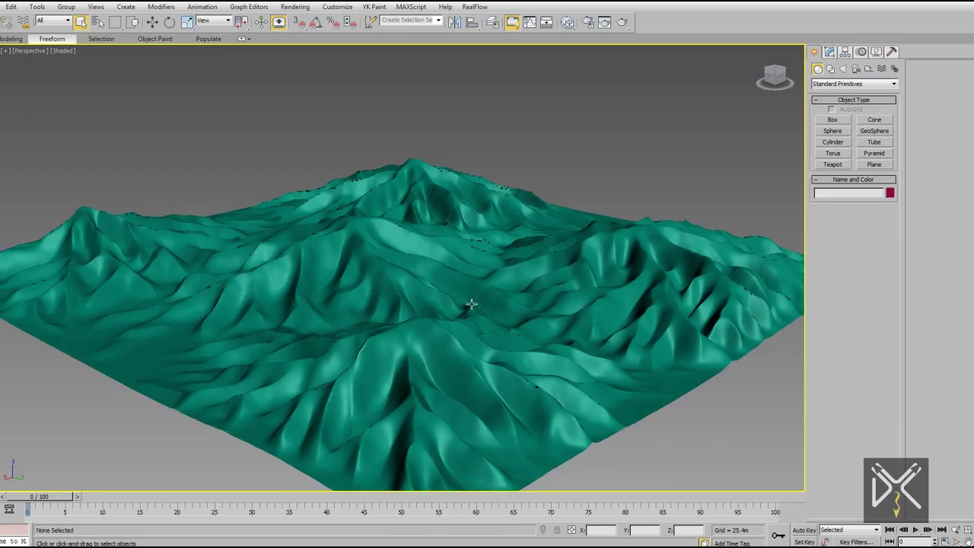
scroll(472, 294, up, 5)
click(829, 51)
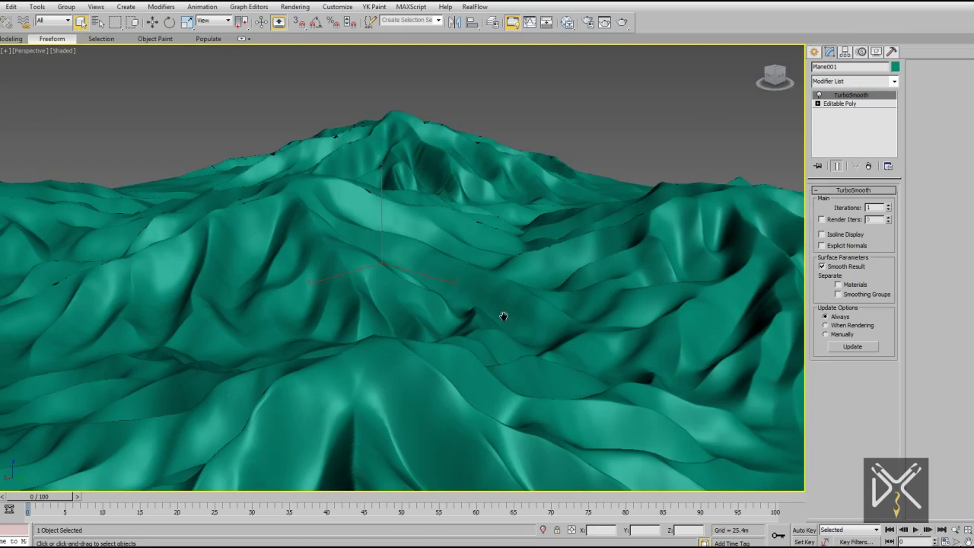
key(F4)
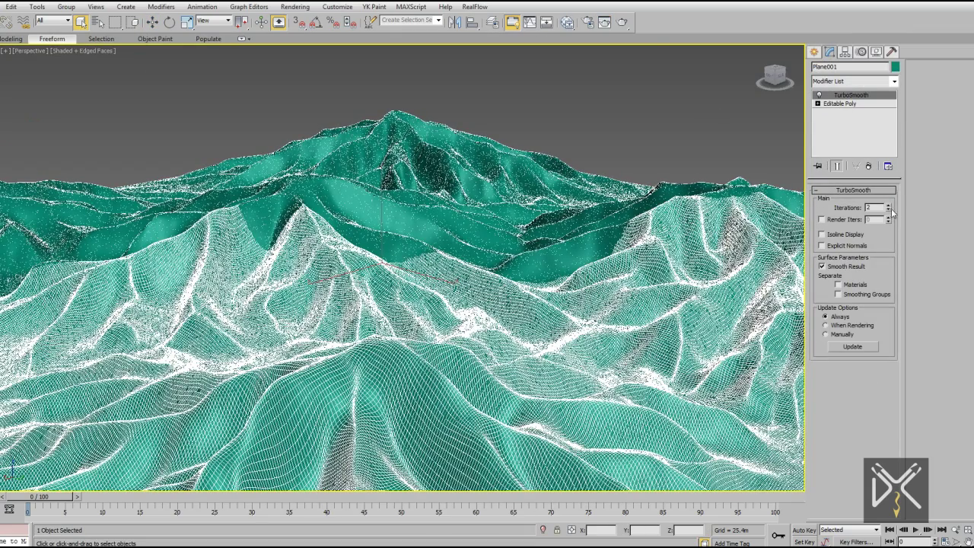
click(888, 210)
click(513, 23)
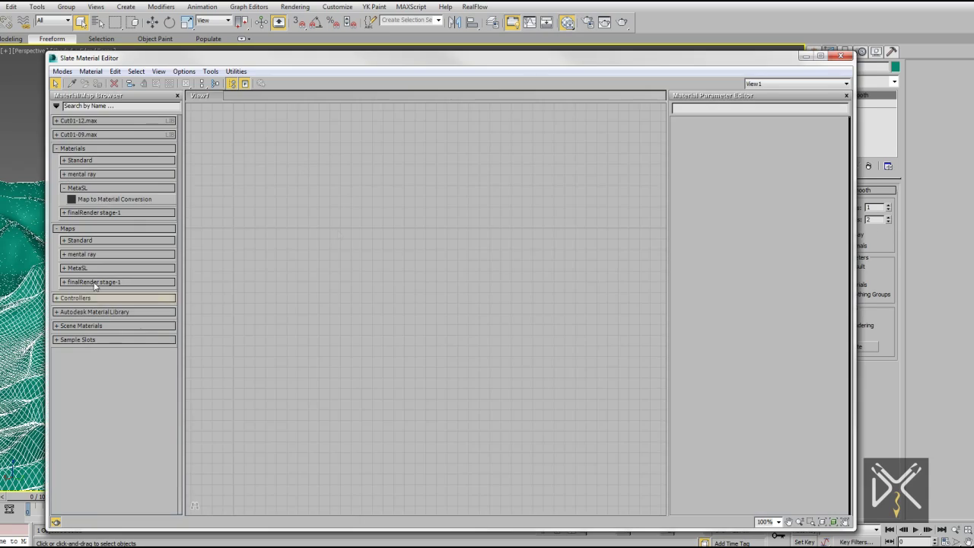
Step: Add a Noise map to the Slate node view and show its parameters
click(92, 244)
scroll(90, 383, down, 5)
scroll(91, 383, up, 1)
drag(86, 228, 456, 178)
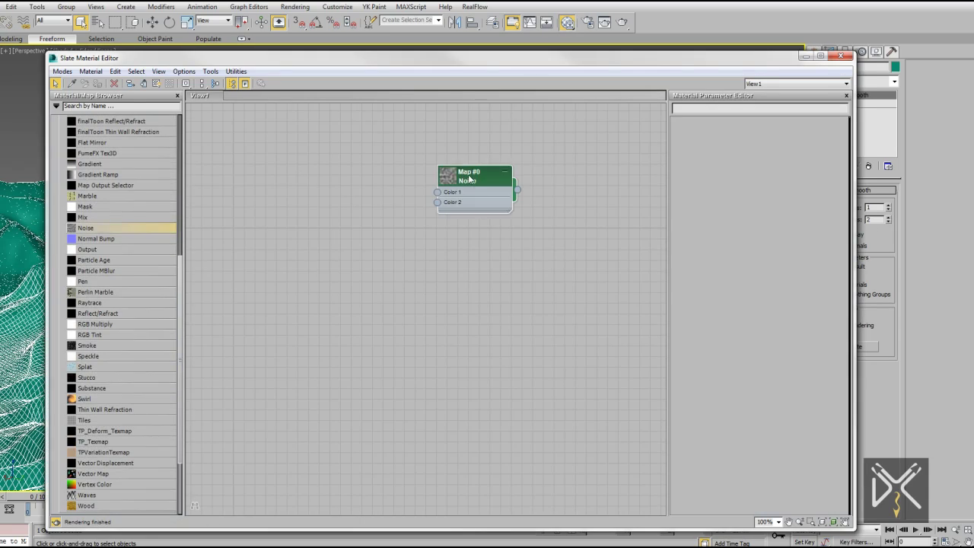
click(808, 230)
drag(543, 64, 372, 66)
Step: Add a Displace modifier and assign the Noise map as its displacement map
click(894, 80)
scroll(845, 228, down, 10)
click(837, 105)
drag(349, 199, 853, 316)
click(463, 303)
click(670, 58)
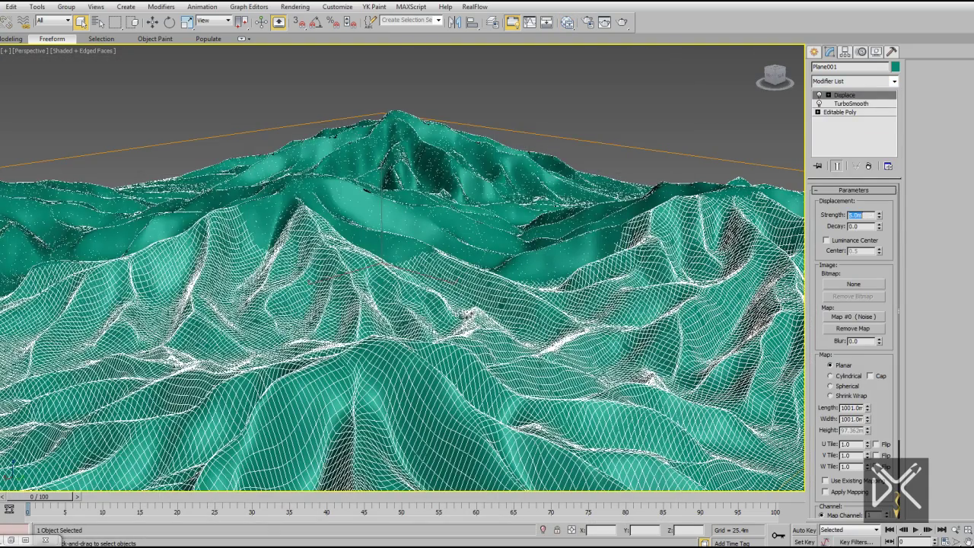
Step: Hide the edged faces and render the displaced terrain
key(F4)
key(ctrl+d)
middle_drag(474, 293, 479, 302)
key(shift+q)
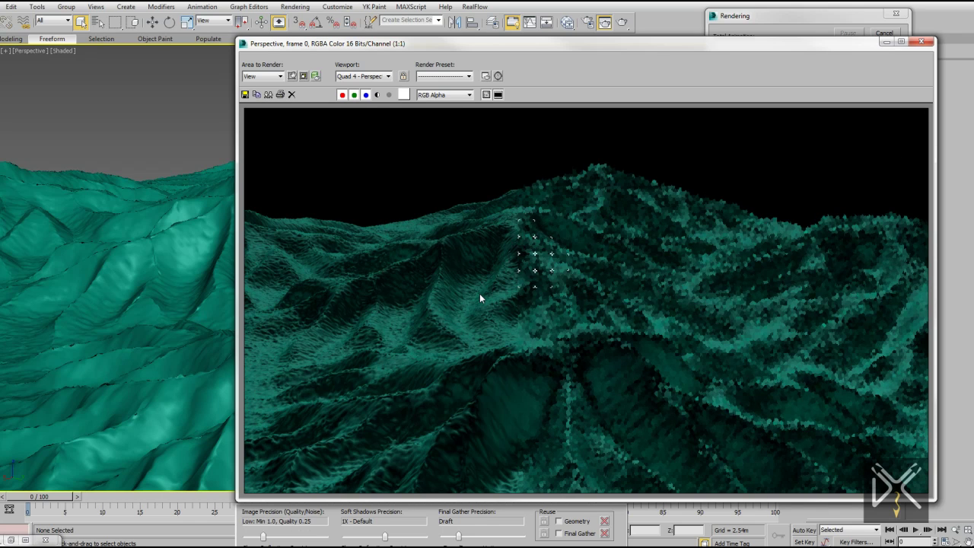
click(921, 41)
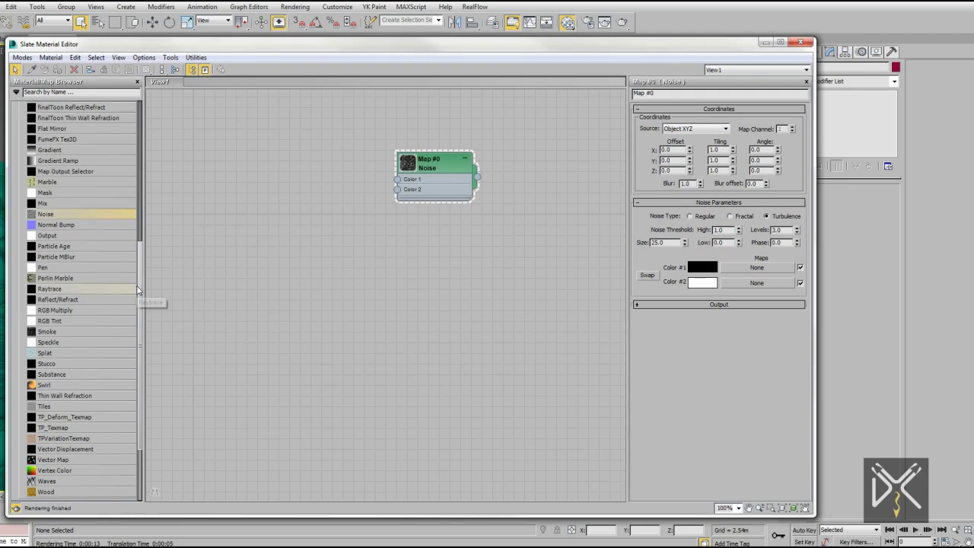
Step: Load an image from the Mountain folder as a Bitmap node
scroll(61, 195, up, 6)
click(629, 13)
click(114, 20)
scroll(519, 263, up, 2)
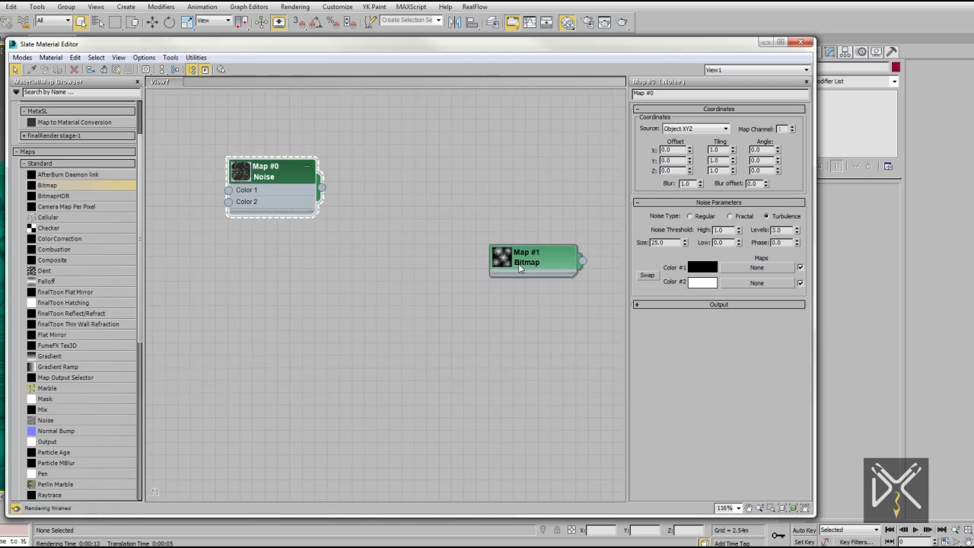
scroll(525, 262, up, 1)
scroll(564, 261, up, 1)
drag(564, 261, 533, 230)
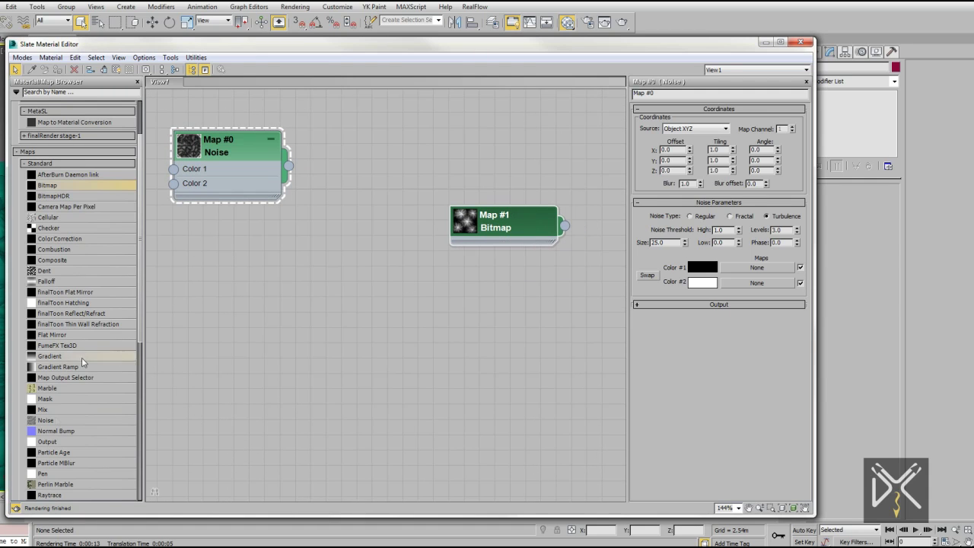
Step: Add a Mix map taking the Bitmap as Mix Amount and Noise as Color 2
drag(43, 413, 366, 287)
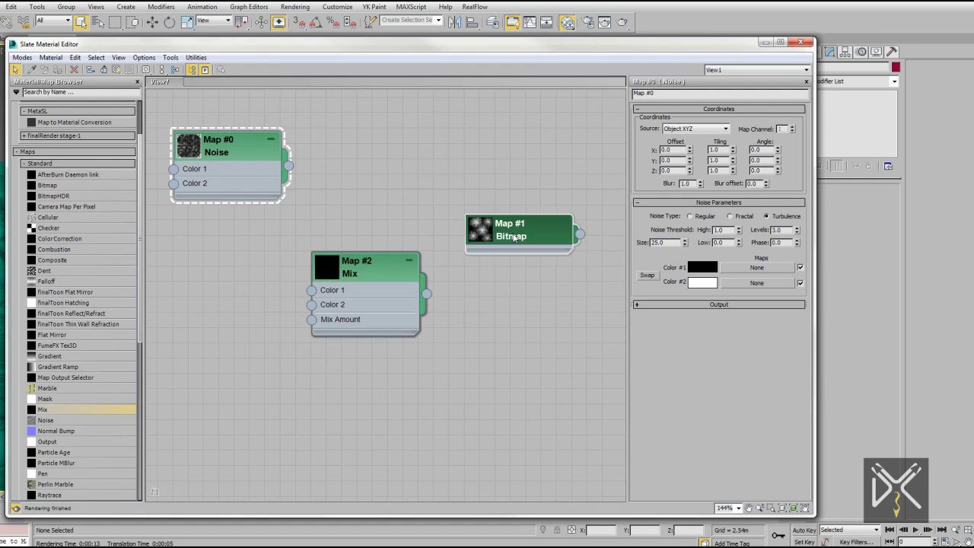
drag(549, 221, 274, 345)
drag(370, 285, 493, 267)
drag(221, 343, 282, 312)
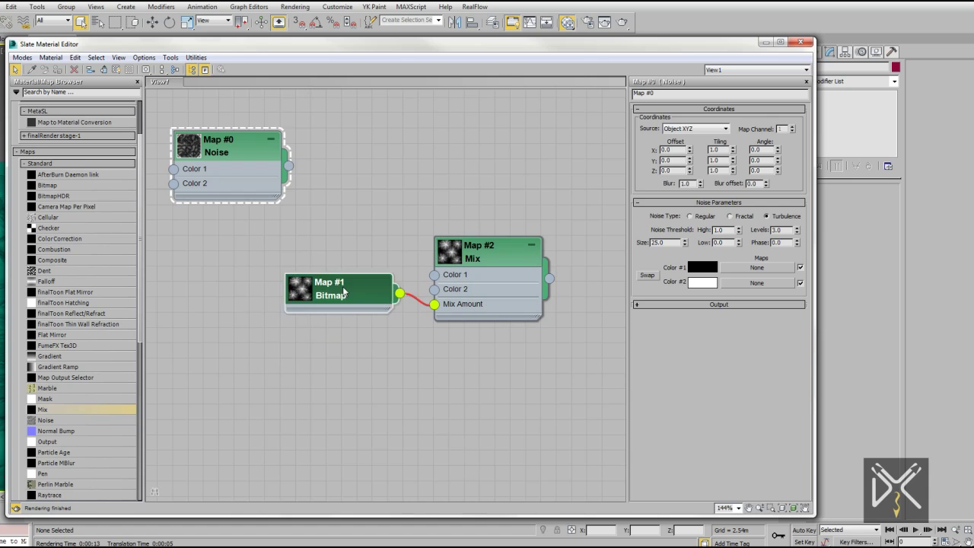
drag(487, 251, 487, 238)
drag(288, 171, 318, 186)
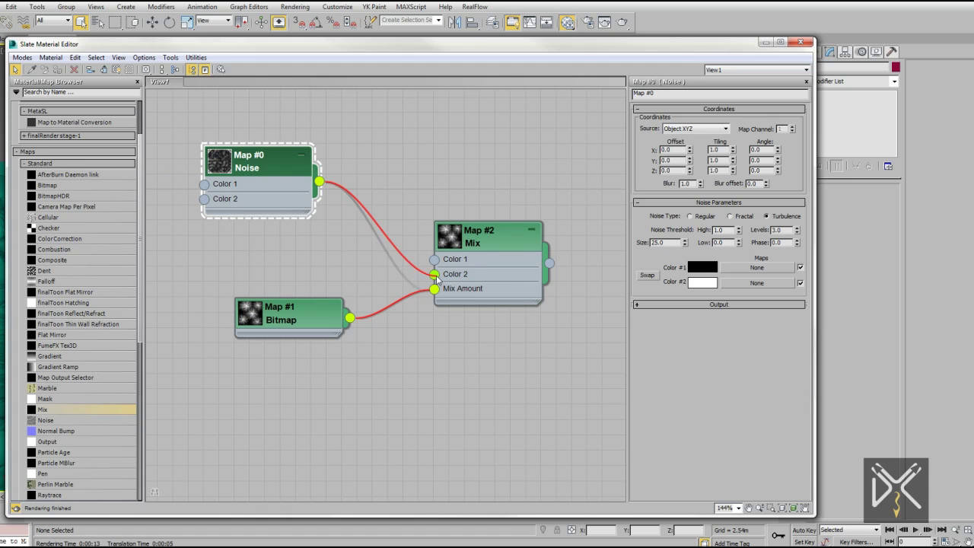
double_click(243, 162)
drag(242, 161, 275, 126)
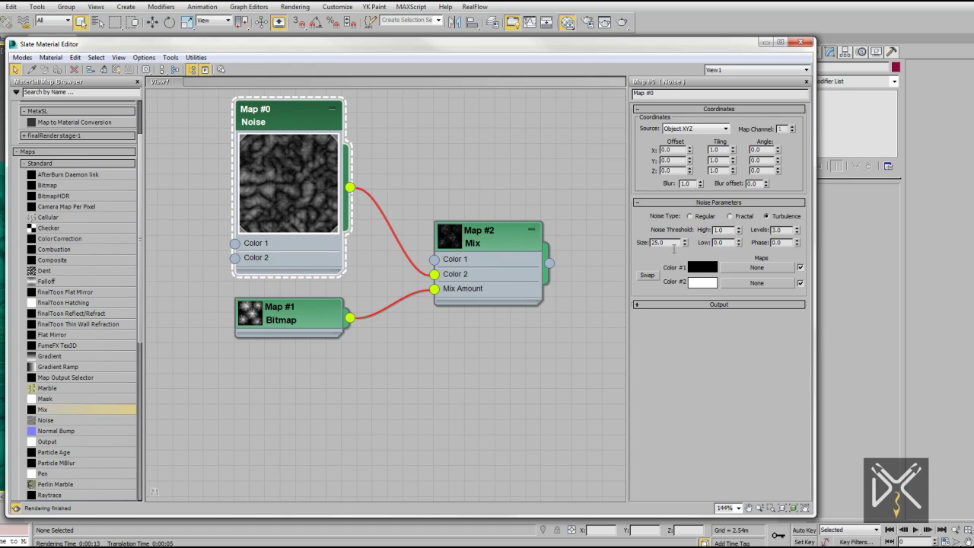
Step: Set the Noise size to 50 and narrow the editor to reveal the terrain
drag(808, 196, 749, 242)
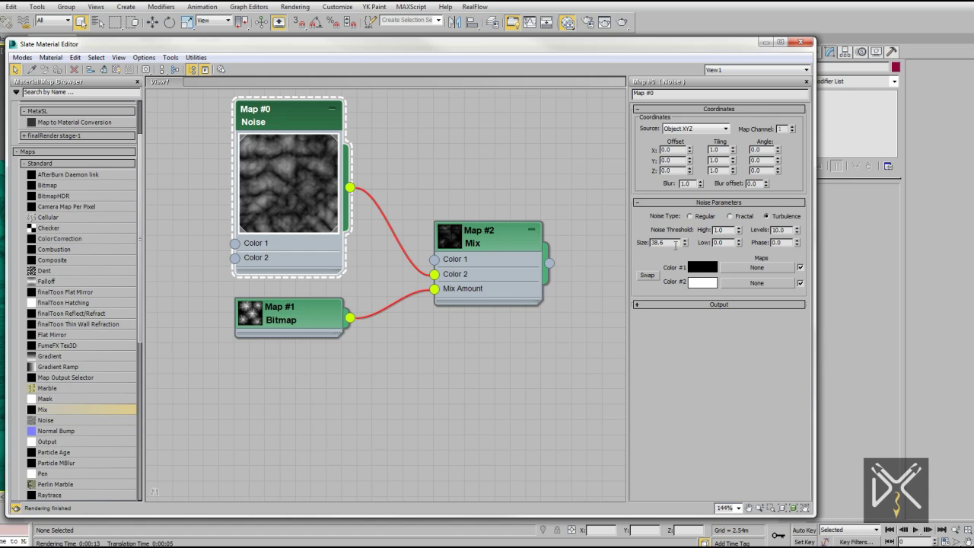
text(0)
key(Return)
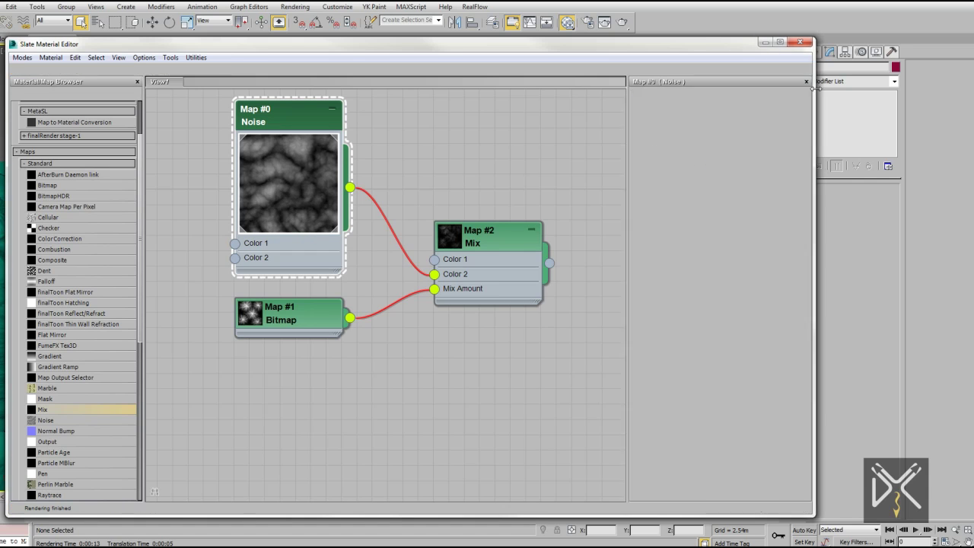
drag(814, 284, 582, 283)
mouse_move(451, 290)
middle_down()
mouse_move(234, 286)
mouse_move(260, 277)
middle_up()
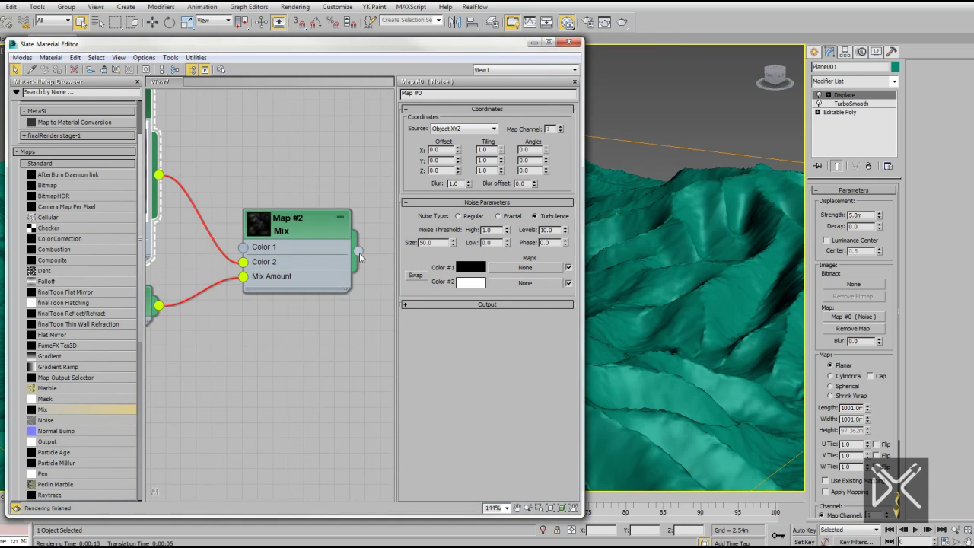
Step: Set TurboSmooth iterations to 2 and the Noise size to 500
scroll(231, 281, down, 2)
scroll(231, 281, down, 1)
scroll(221, 244, down, 1)
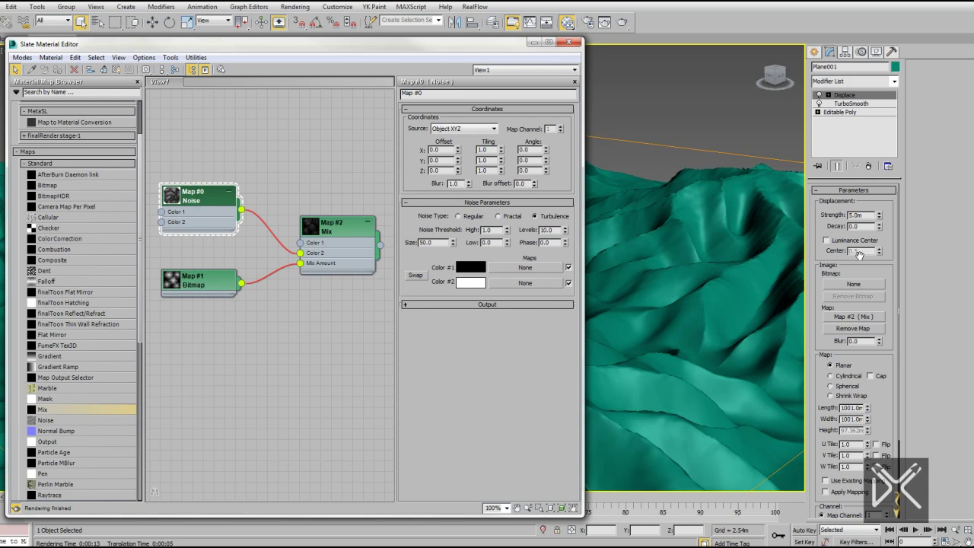
click(871, 216)
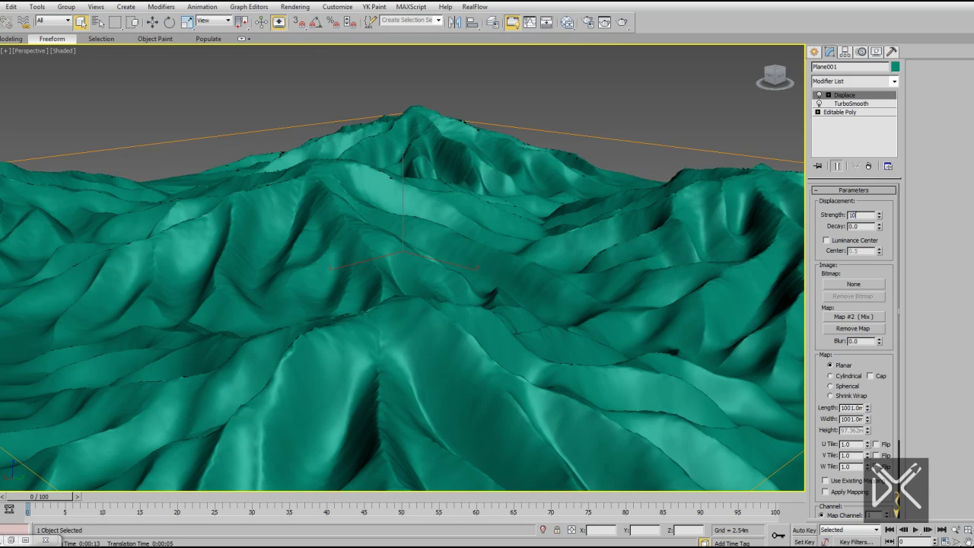
scroll(550, 231, down, 5)
alt+middle_drag(550, 230, 543, 242)
scroll(543, 242, up, 5)
click(850, 104)
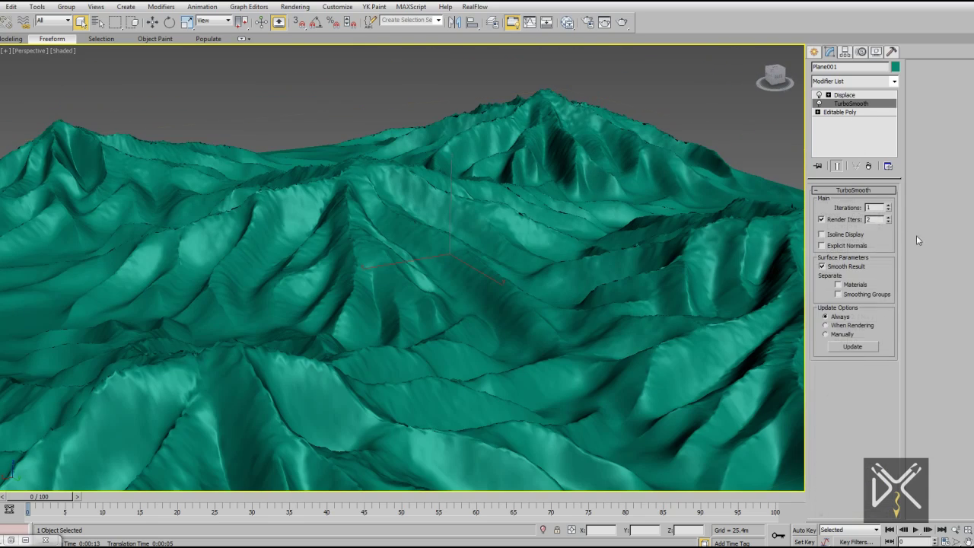
click(888, 207)
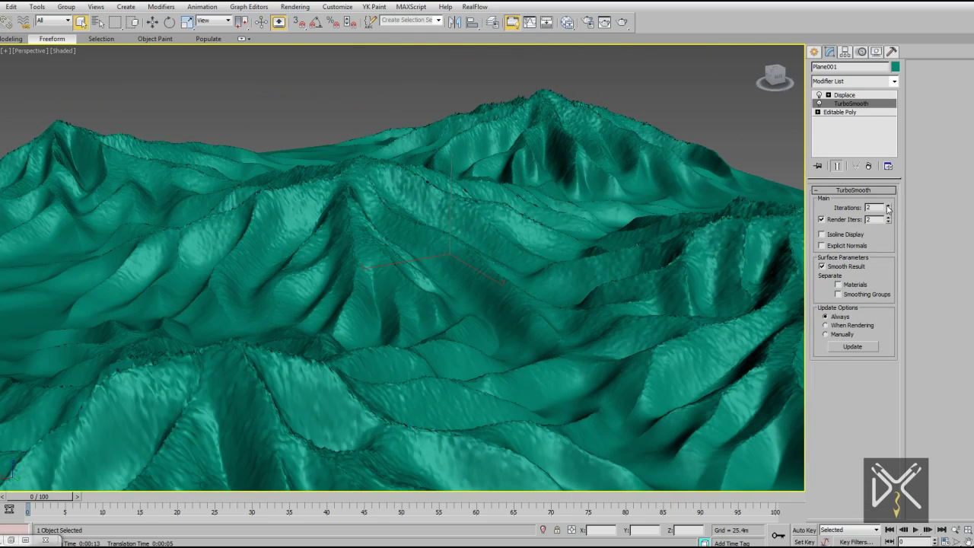
text(m00)
key(Return)
key(Return)
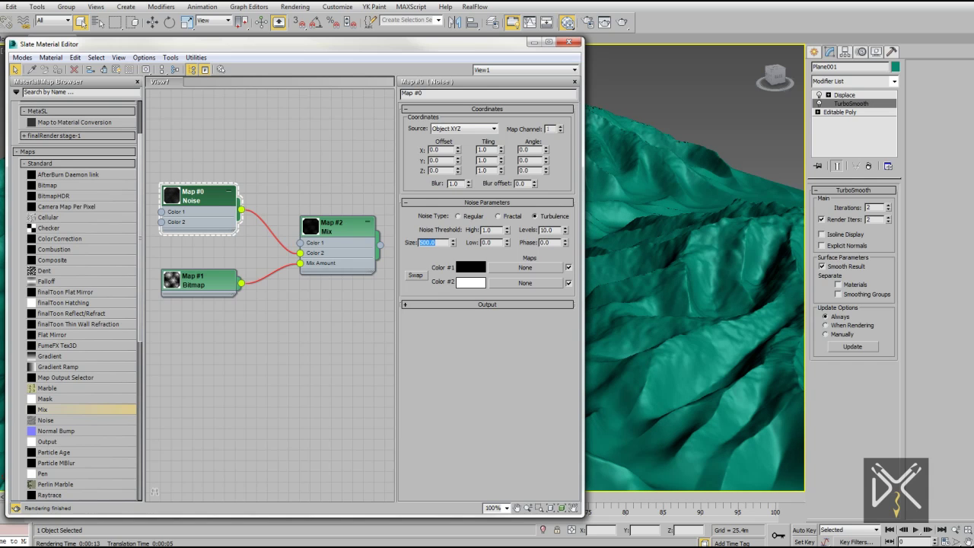
Step: Set the Displace strength to 15 m
click(843, 95)
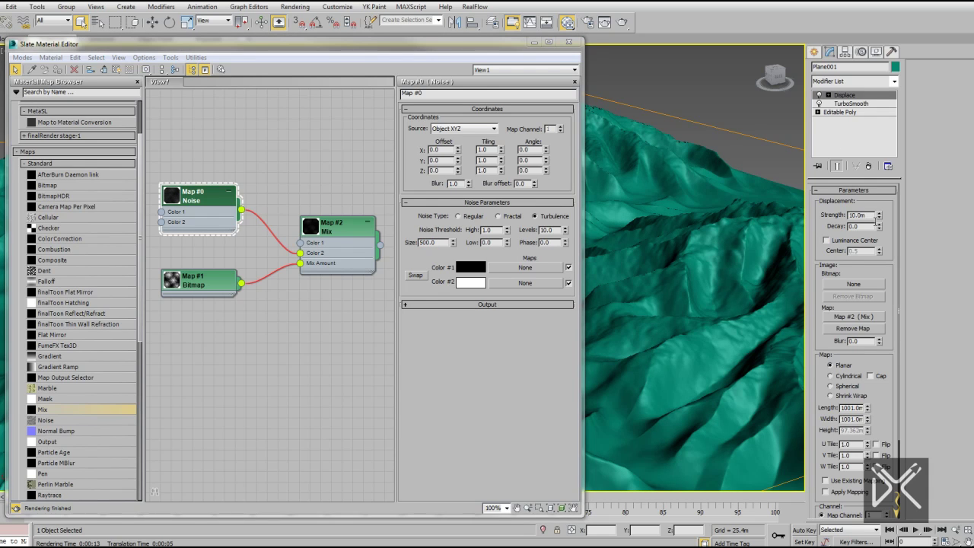
text(0)
key(Return)
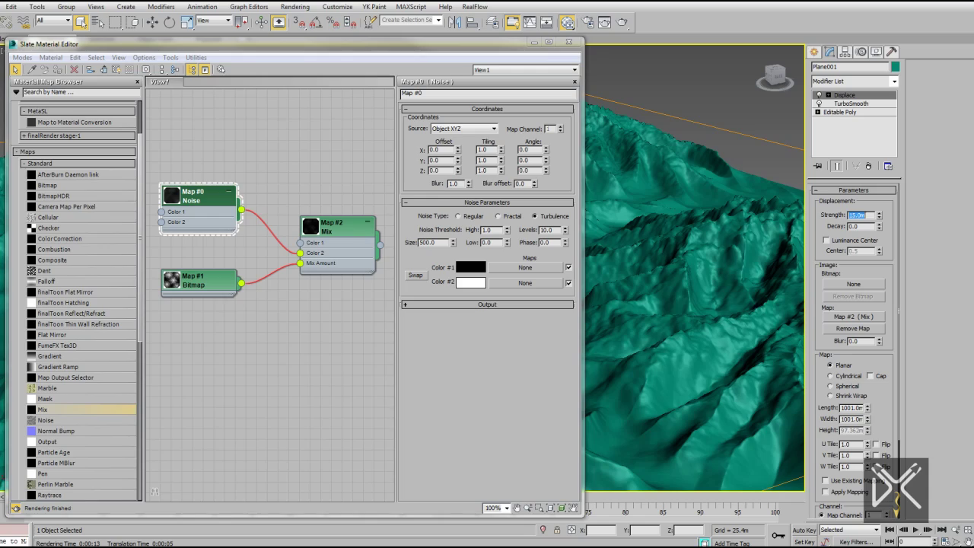
Step: Inspect the terrain, then add a Standard material to the Slate node graph
click(534, 42)
alt+middle_drag(630, 266, 679, 241)
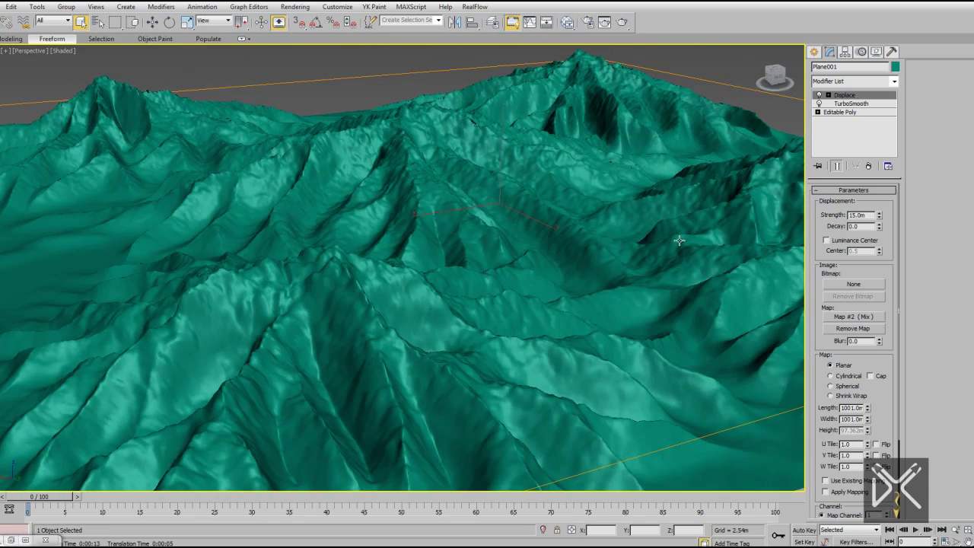
click(566, 23)
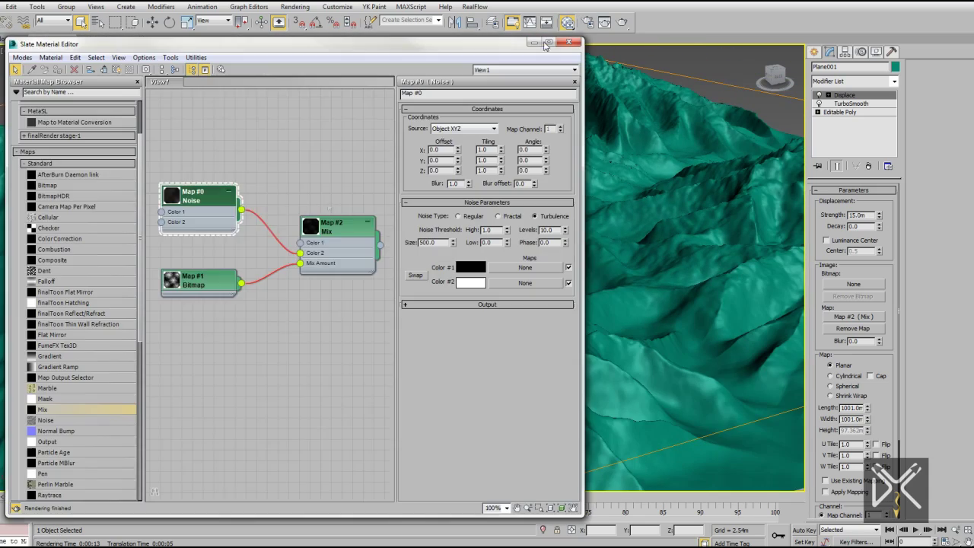
click(97, 145)
drag(284, 149, 303, 152)
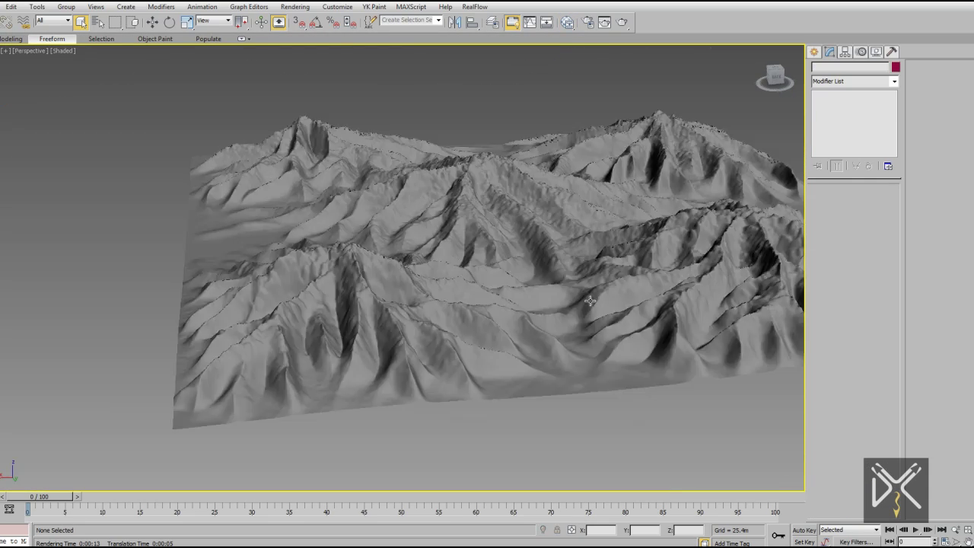
Step: Place a Daylight system on the ground with Manual positioning and move the sun into place
click(813, 51)
click(881, 69)
click(874, 142)
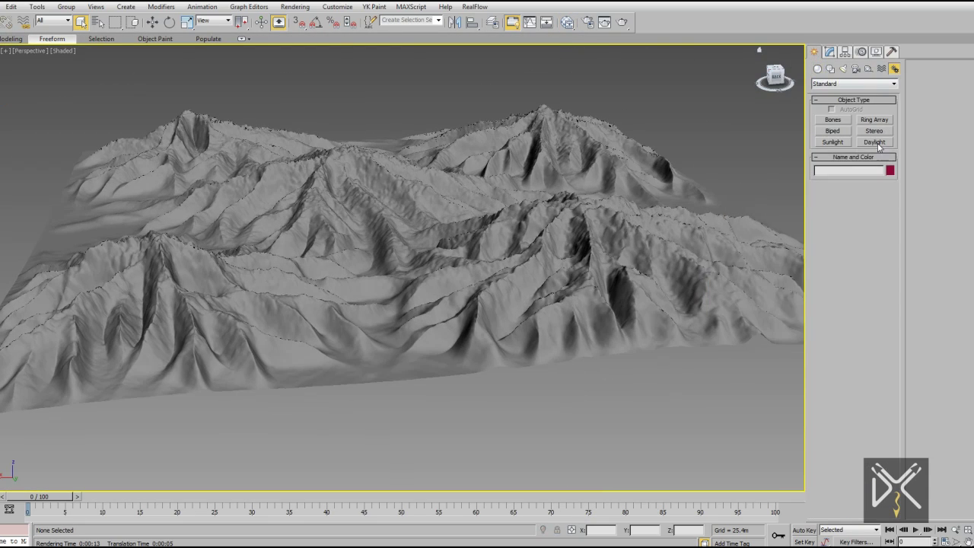
drag(532, 409, 535, 418)
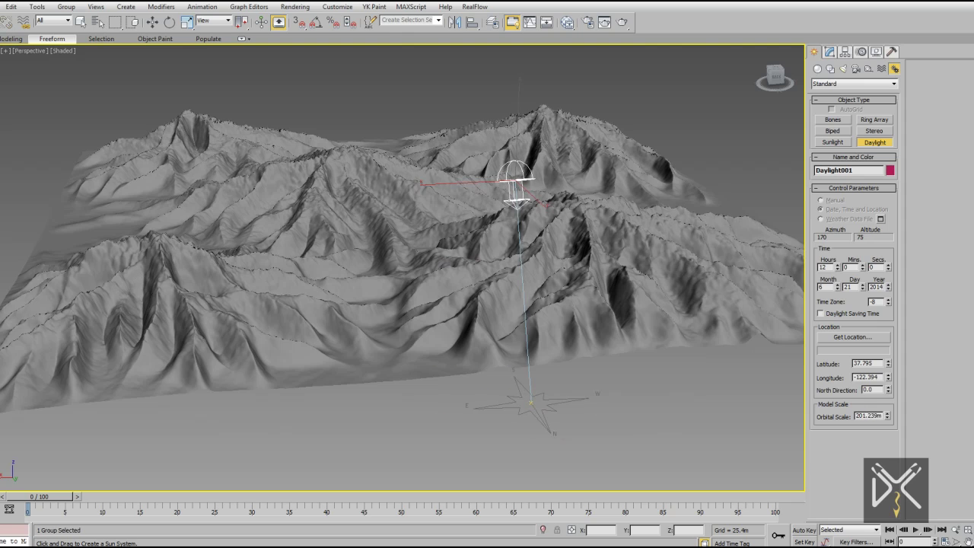
click(821, 201)
click(830, 51)
key(w)
mouse_move(746, 198)
alt+middle_down()
mouse_move(776, 175)
mouse_move(731, 183)
alt+middle_up()
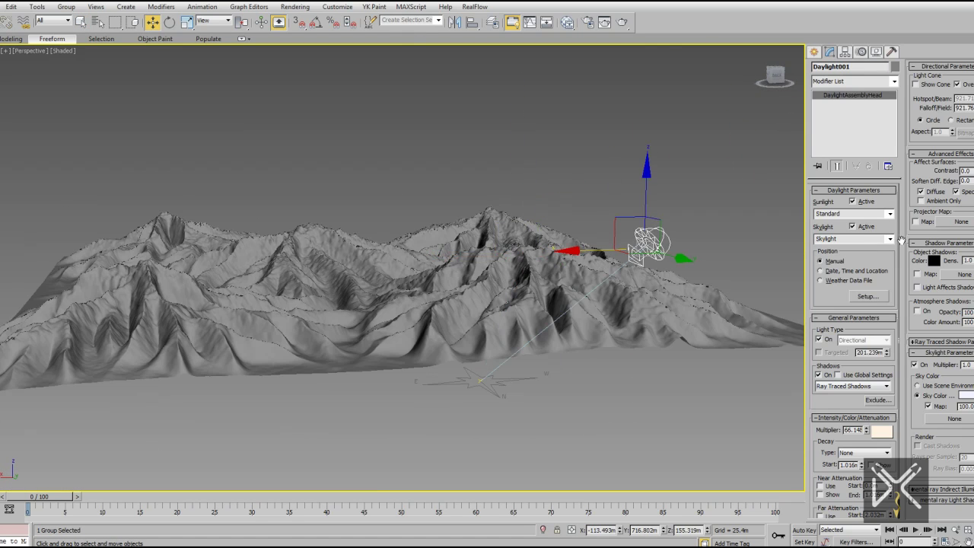
Step: Switch the sunlight to mr Sun and the skylight to mr Sky
click(890, 213)
click(888, 242)
click(888, 239)
click(853, 256)
key(Return)
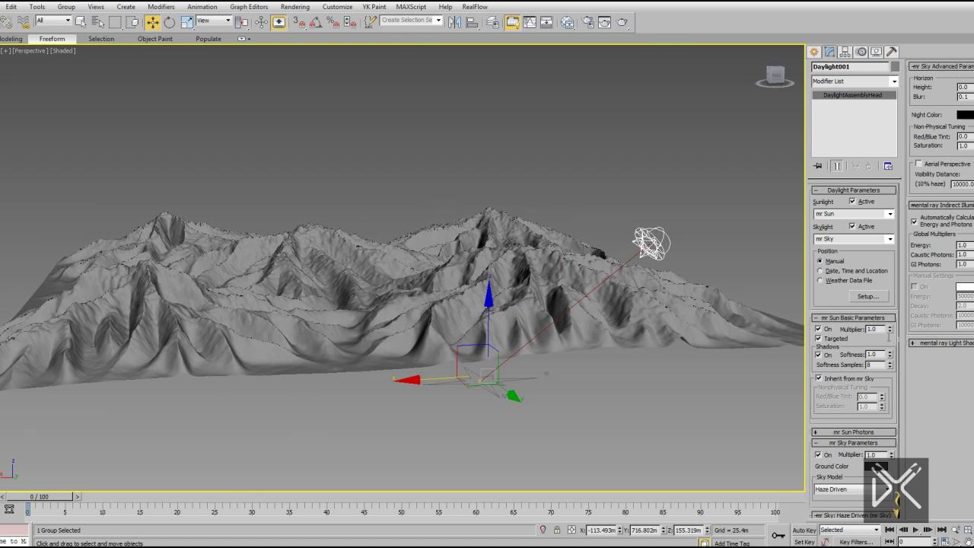
Step: Orbit closer to the terrain and render a Shift+Q test image of the daylit scene
alt+middle_drag(532, 327, 497, 358)
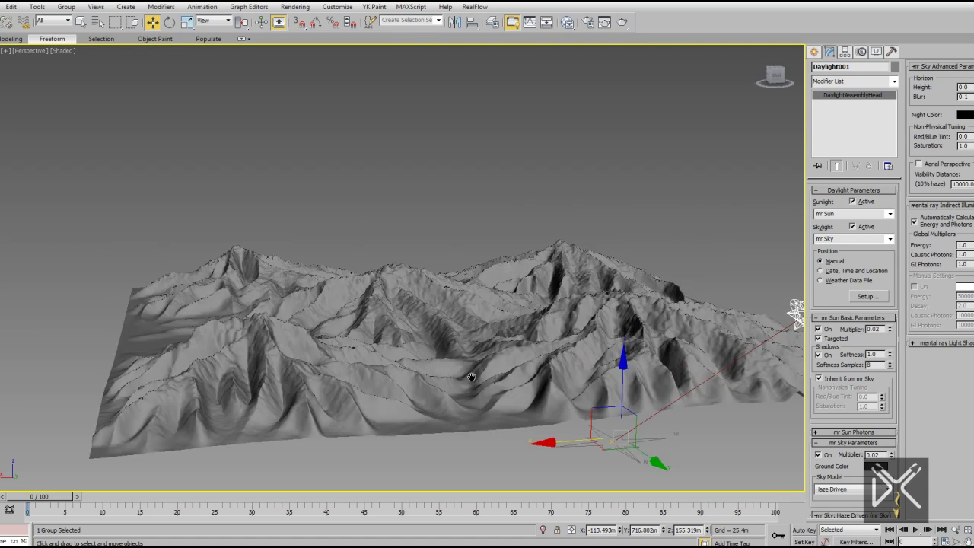
scroll(496, 358, up, 5)
key(shift+q)
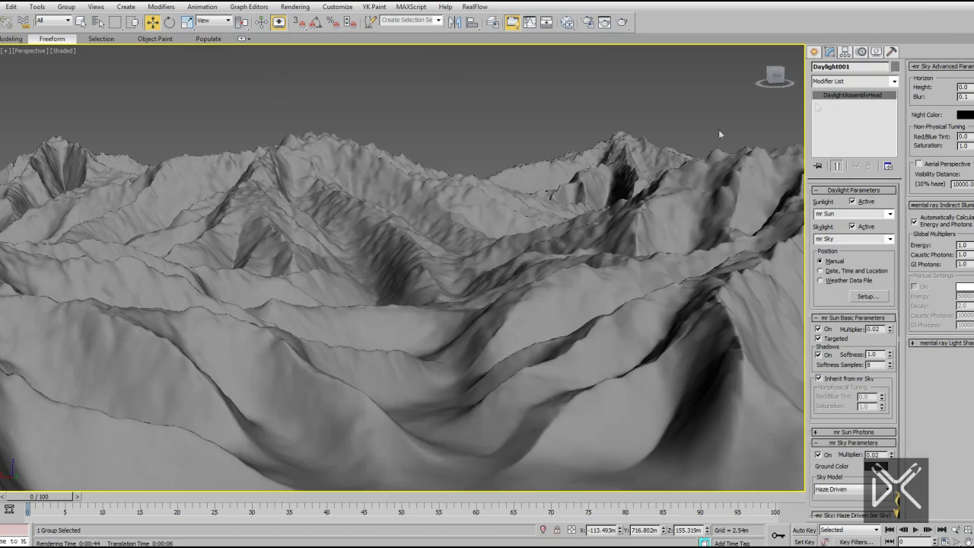
mouse_move(511, 332)
middle_down()
mouse_move(524, 329)
mouse_move(527, 419)
mouse_move(494, 343)
middle_up()
Step: Select the terrain plane and orbit to a low-angle view of it
click(494, 342)
click(850, 102)
scroll(774, 440, up, 2)
mouse_move(774, 440)
alt+middle_down()
mouse_move(490, 413)
mouse_move(487, 342)
alt+middle_up()
Step: Add a Local Z-Axis Falloff map wired into Material #0's Diffuse Color
key(m)
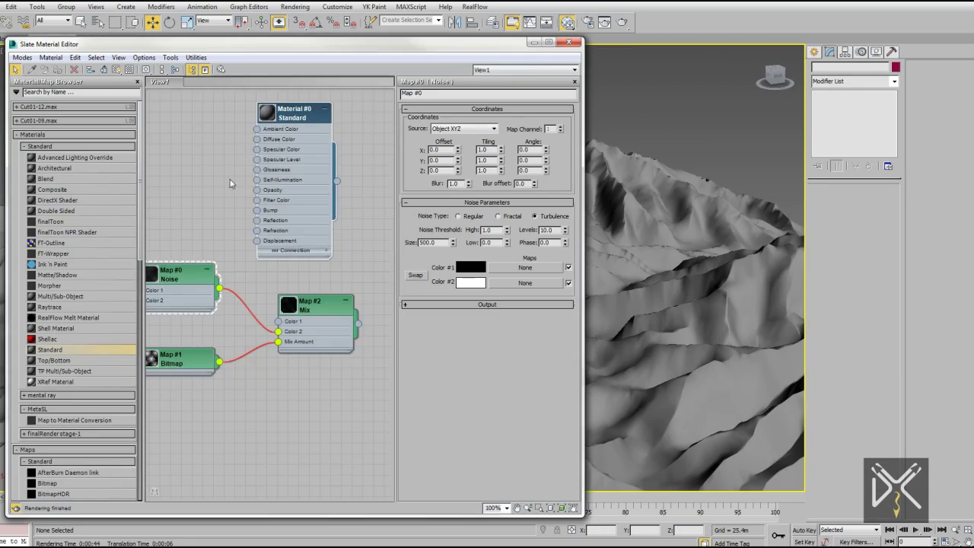
middle_drag(231, 183, 300, 195)
click(32, 134)
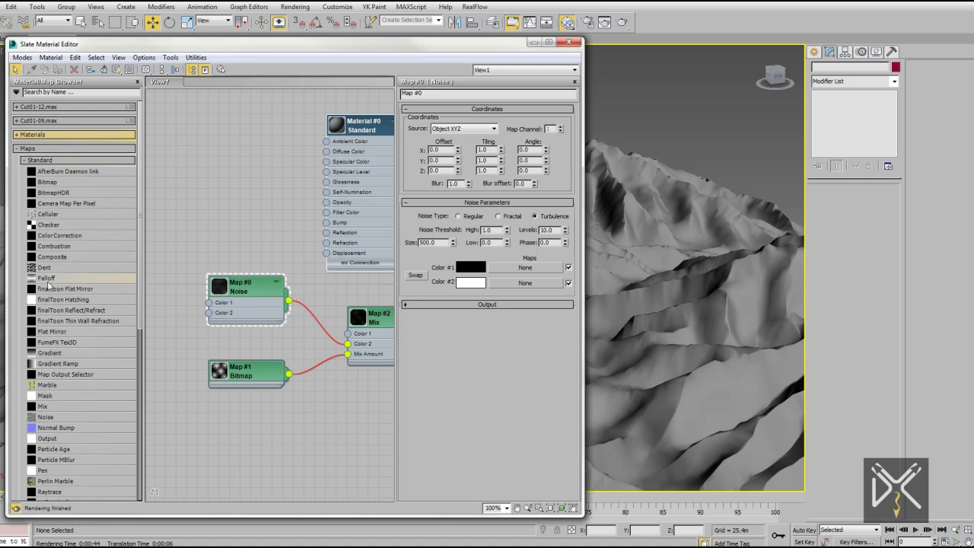
drag(48, 281, 194, 131)
double_click(220, 137)
click(509, 174)
click(489, 226)
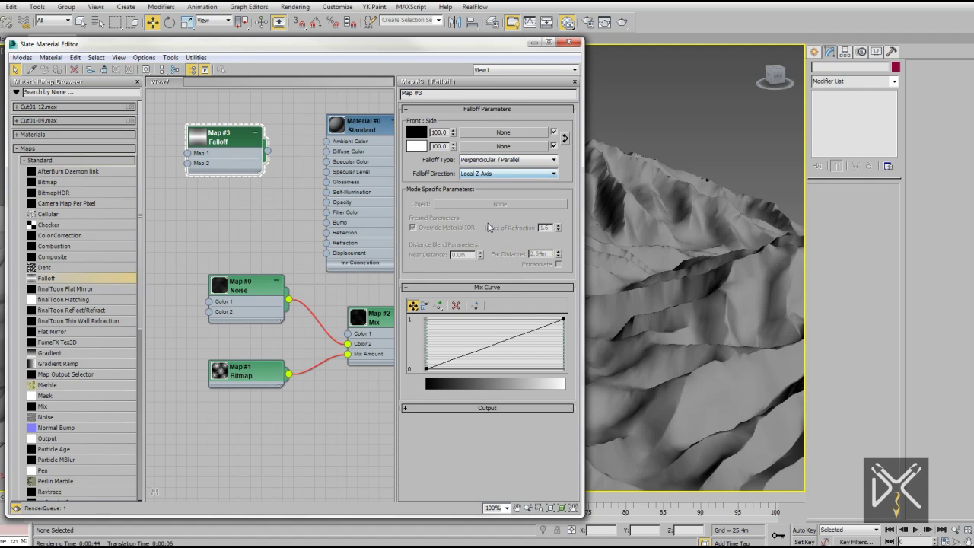
drag(300, 166, 327, 151)
Step: Set the Falloff colours to dark green and beige, steepen its mix curve, and render
middle_drag(343, 106, 303, 202)
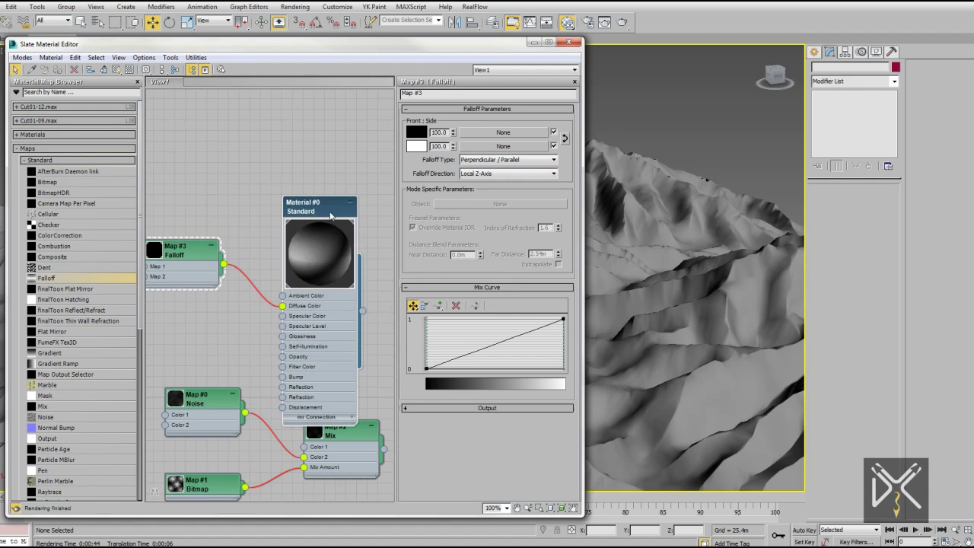
drag(303, 202, 303, 181)
click(416, 132)
click(212, 122)
click(368, 145)
click(417, 145)
drag(281, 61, 281, 114)
click(368, 144)
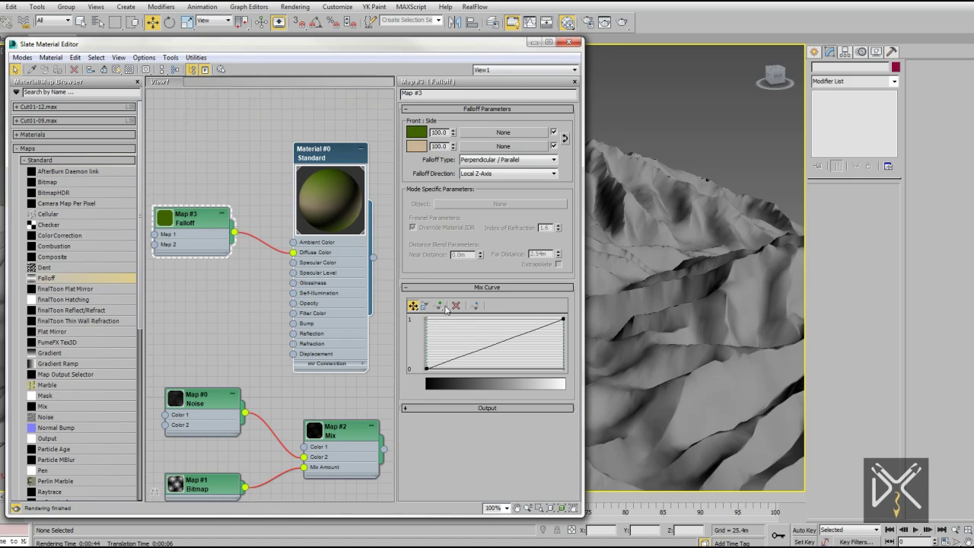
drag(490, 348, 469, 368)
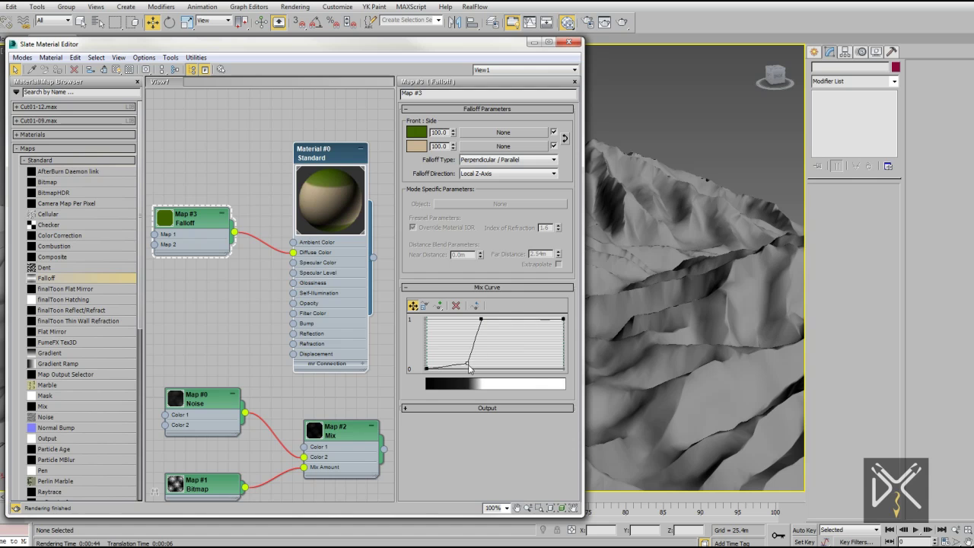
key(shift+q)
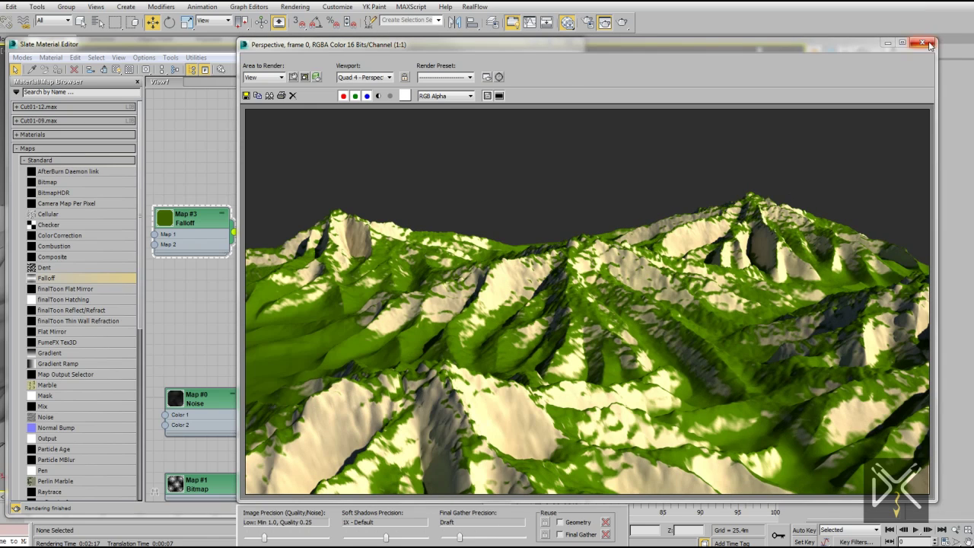
Step: Add two Bitmap maps, Map #4 and #5, loaded with grass textures
click(929, 46)
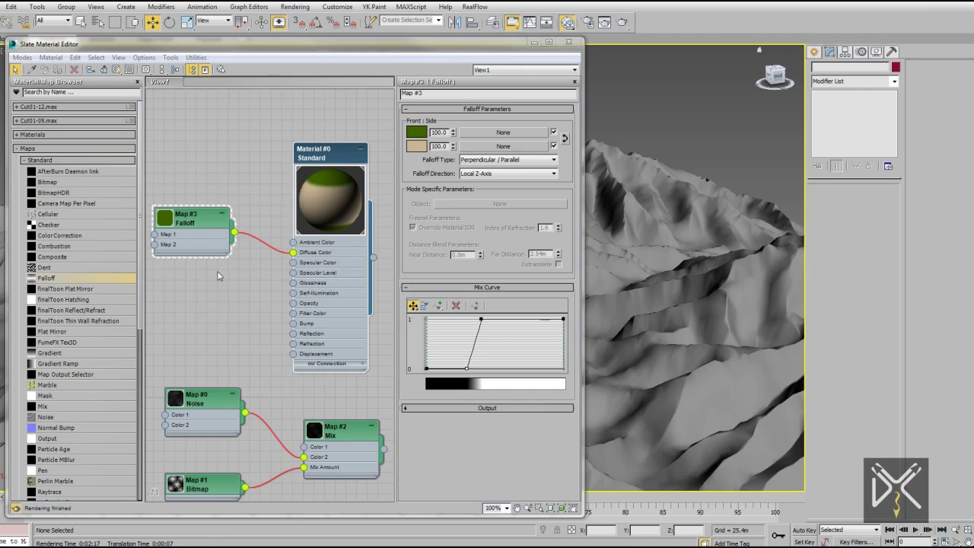
drag(47, 182, 168, 132)
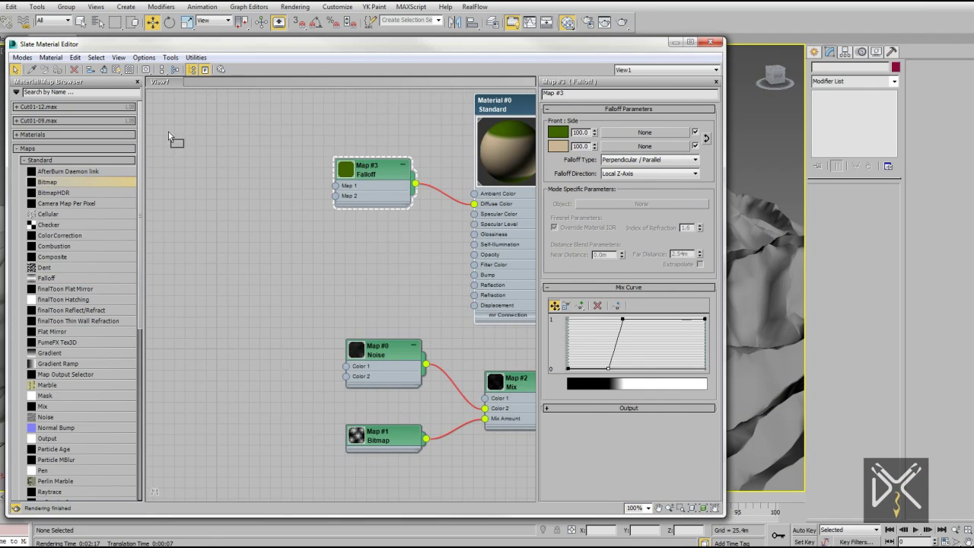
double_click(131, 71)
drag(178, 183, 177, 184)
double_click(181, 66)
Step: Blend Map #4 and #5 in Mix #6 and feed it into the Falloff's Map 1
mouse_move(44, 406)
mouse_down()
mouse_move(245, 255)
mouse_move(286, 245)
mouse_up()
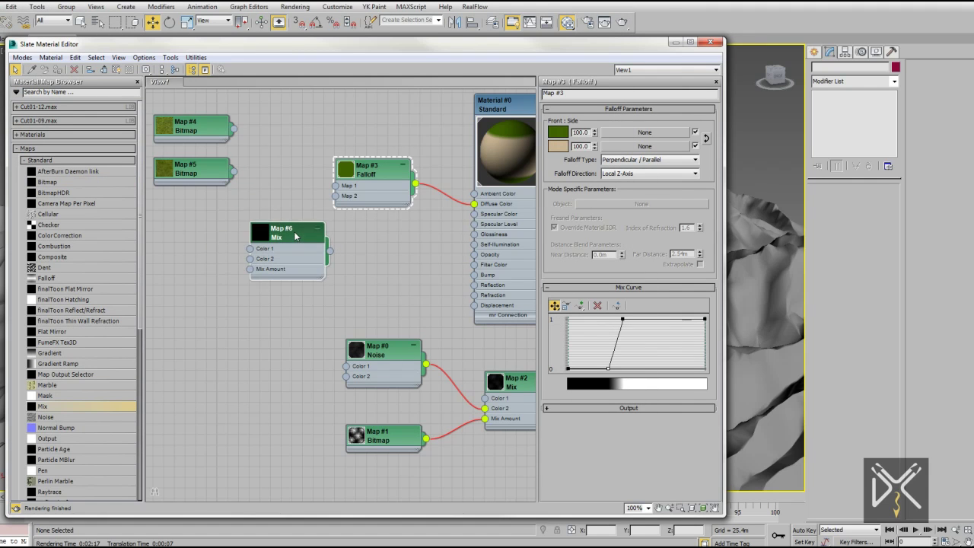
double_click(286, 236)
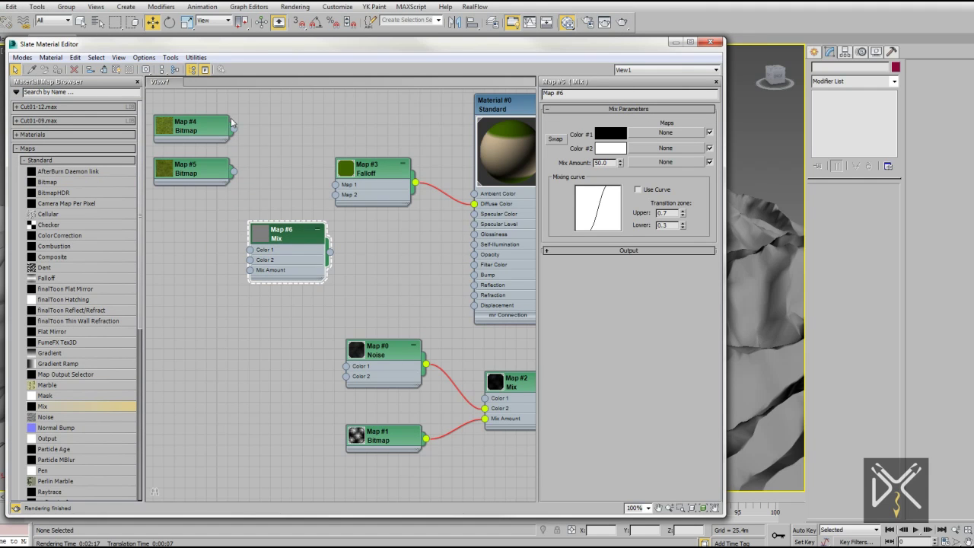
drag(233, 128, 250, 250)
mouse_move(233, 170)
mouse_down()
mouse_move(250, 260)
mouse_move(297, 148)
mouse_move(336, 185)
mouse_up()
drag(365, 165, 375, 157)
double_click(375, 157)
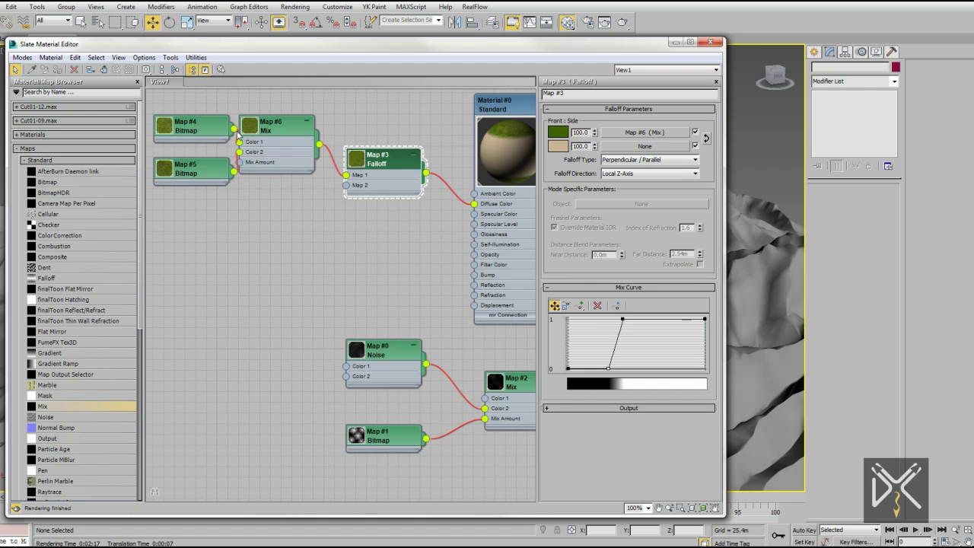
Step: Add rock Bitmaps #7 and #8 through Mix #9 into the Falloff's Map 2
middle_drag(203, 202, 258, 218)
drag(244, 186, 190, 186)
mouse_move(47, 181)
mouse_down()
mouse_move(147, 243)
mouse_move(219, 242)
mouse_move(182, 308)
mouse_move(202, 276)
mouse_up()
key(Escape)
double_click(300, 84)
mouse_move(44, 406)
mouse_down()
mouse_move(305, 253)
mouse_move(294, 266)
mouse_up()
double_click(343, 242)
mouse_move(327, 239)
mouse_down()
mouse_move(327, 229)
mouse_move(401, 201)
mouse_up()
Step: Apply a UVW Map modifier to the terrain plane and render it
click(767, 258)
click(852, 80)
text(uvw)
key(Return)
click(770, 139)
key(shift+q)
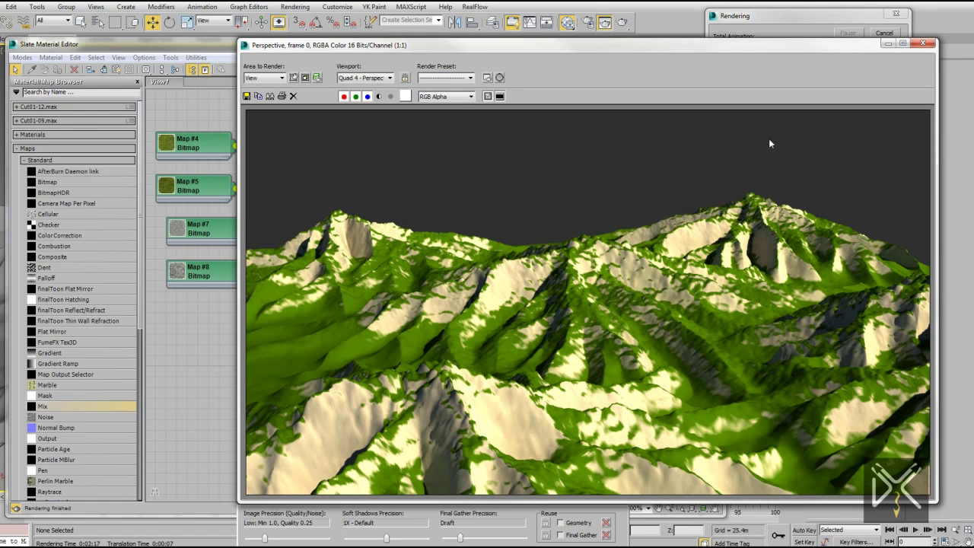
key(shift+q)
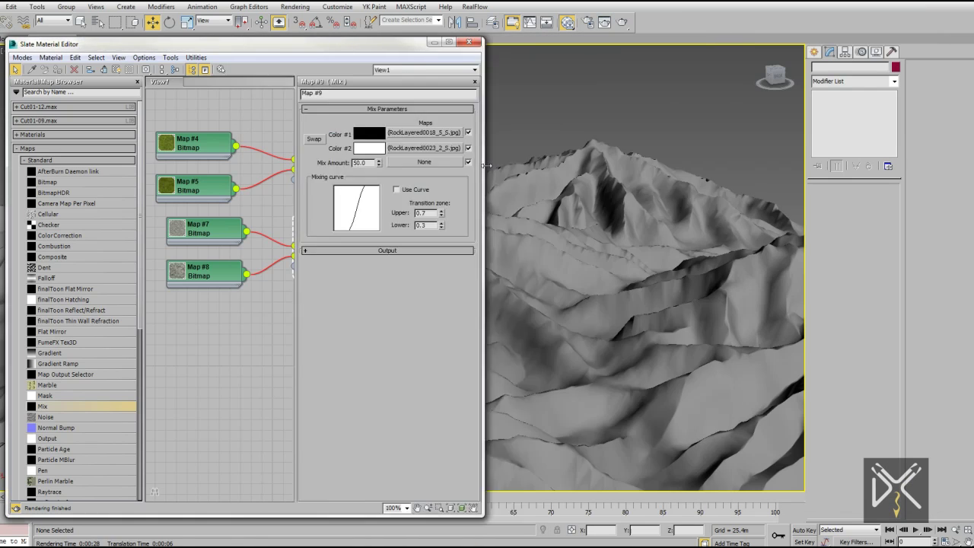
Step: Show the grass bitmap shaded in the viewport and set its tiling to 50×50
double_click(187, 147)
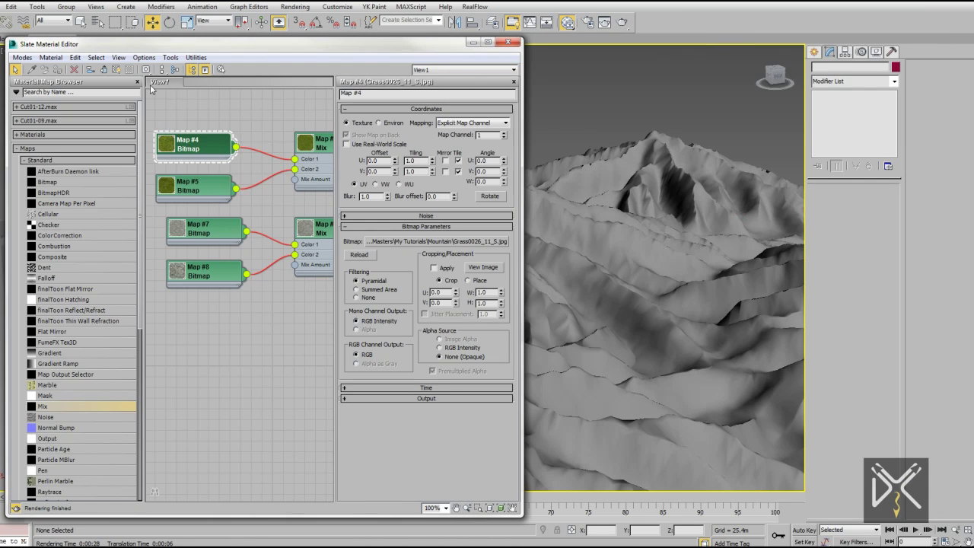
click(116, 69)
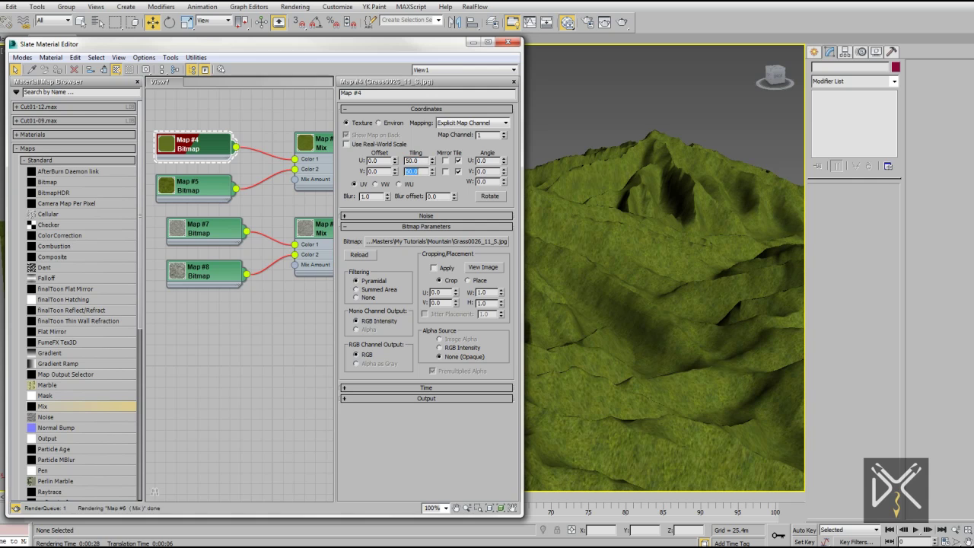
double_click(187, 190)
click(116, 69)
text(50)
key(Tab)
text(50)
key(Return)
Step: Set the first rock bitmap's tiling to 50×50 and rock Map #8 to 20×20
double_click(195, 232)
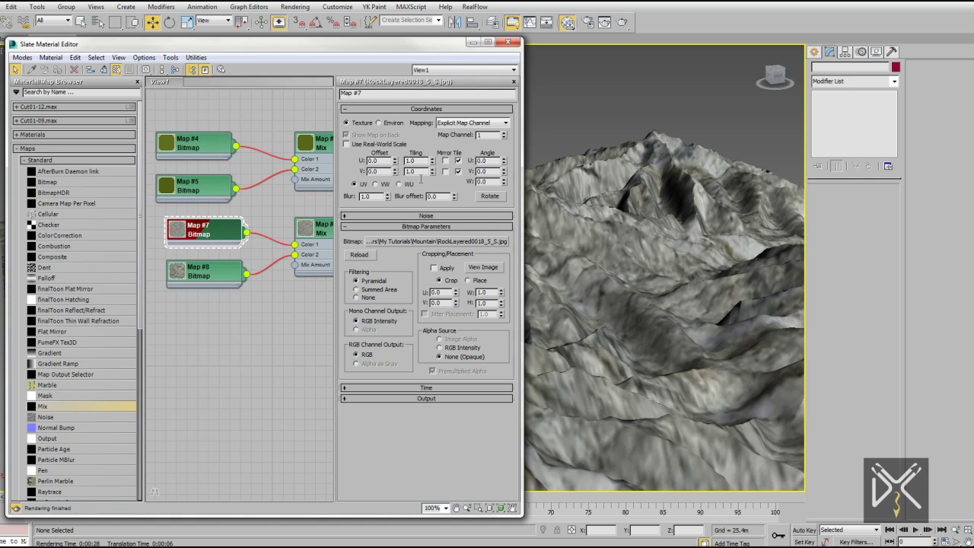
text(0)
key(Tab)
text(50)
key(Return)
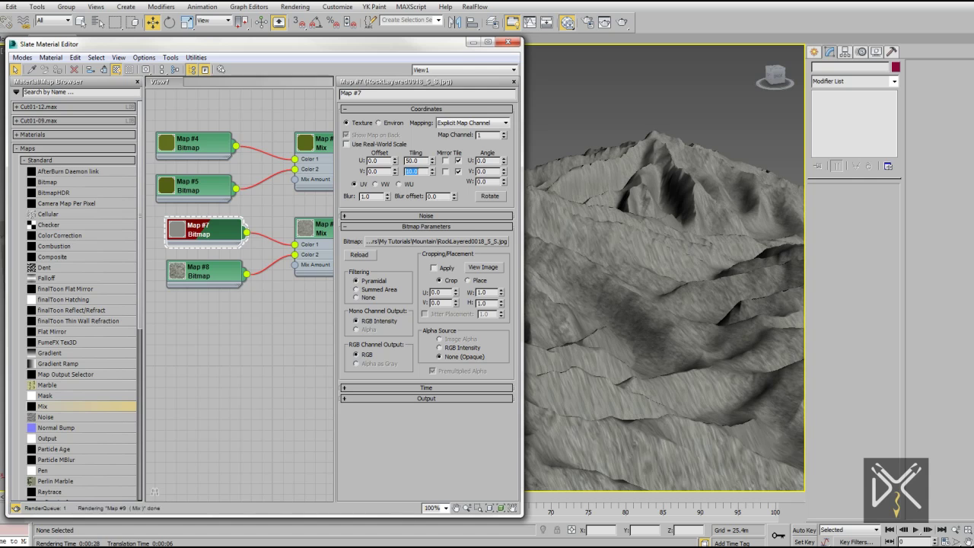
double_click(197, 271)
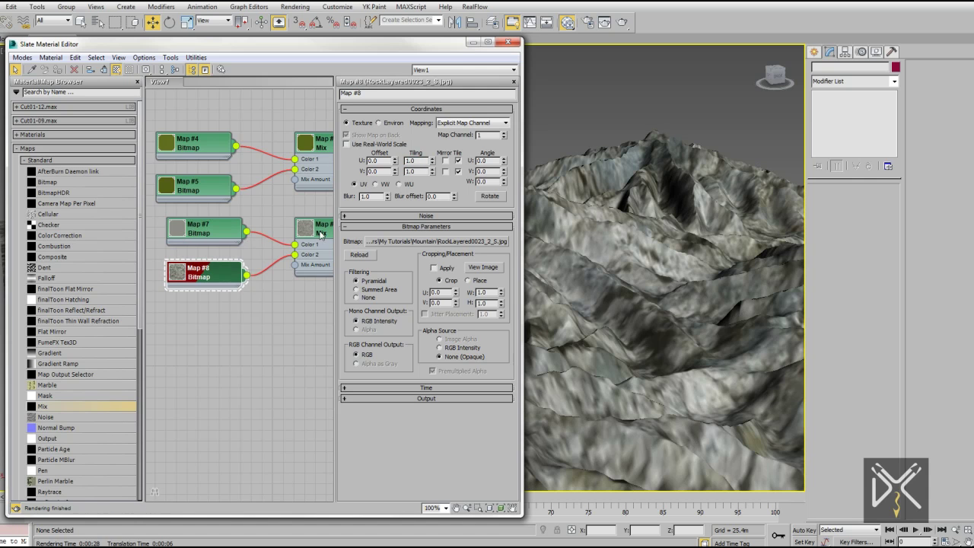
text(0)
key(Tab)
text(20)
key(Return)
Step: Close the material editor, reframe the mountain, and run a quick test render
middle_drag(265, 137, 189, 144)
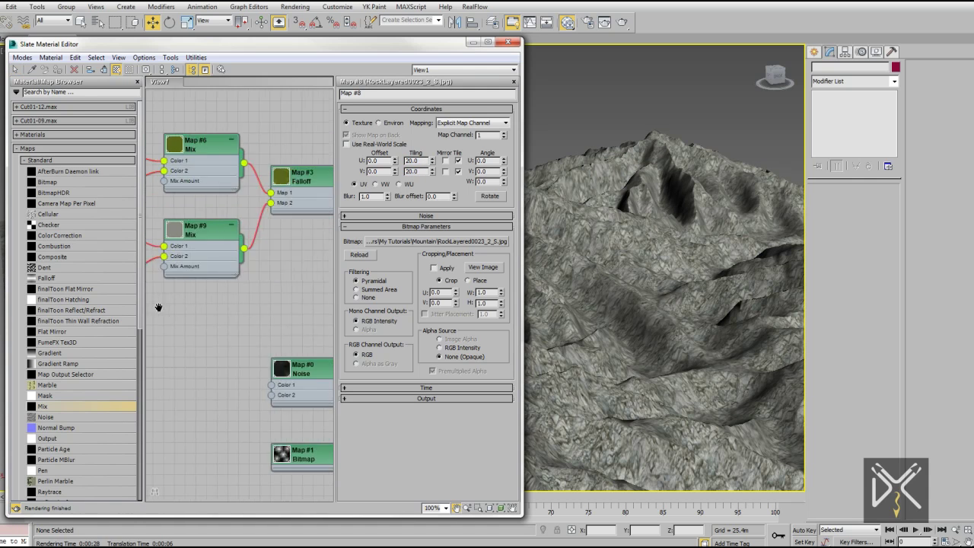
alt+middle_drag(579, 228, 549, 195)
click(515, 42)
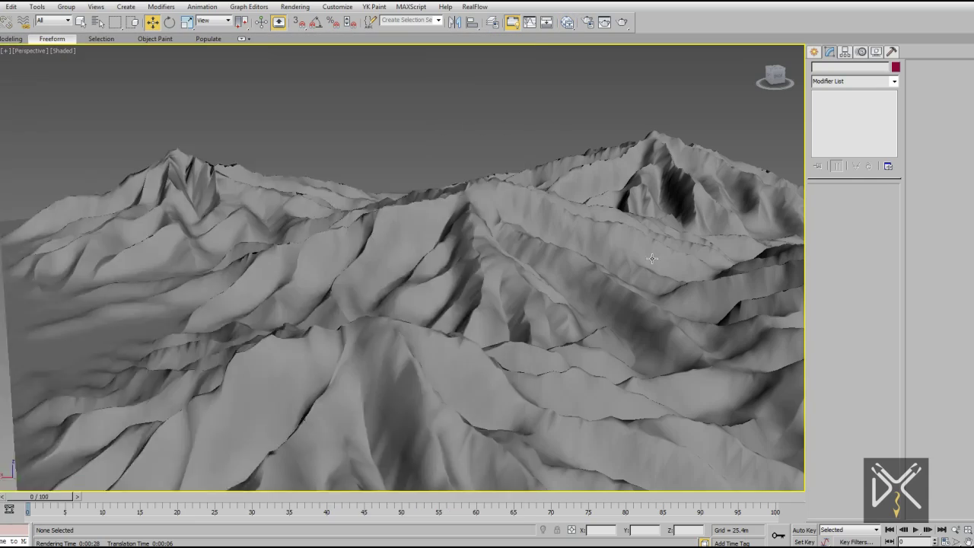
alt+middle_drag(464, 114, 445, 105)
key(shift+q)
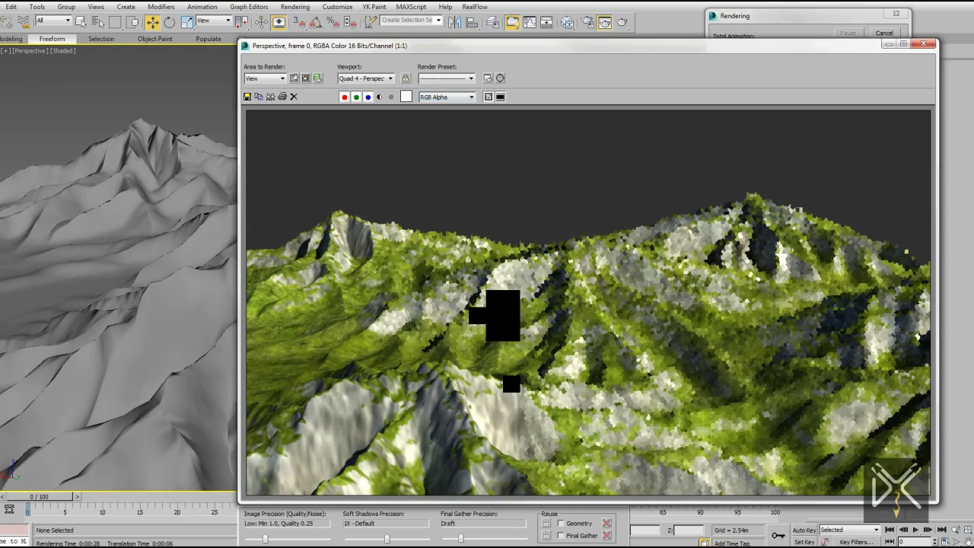
click(884, 33)
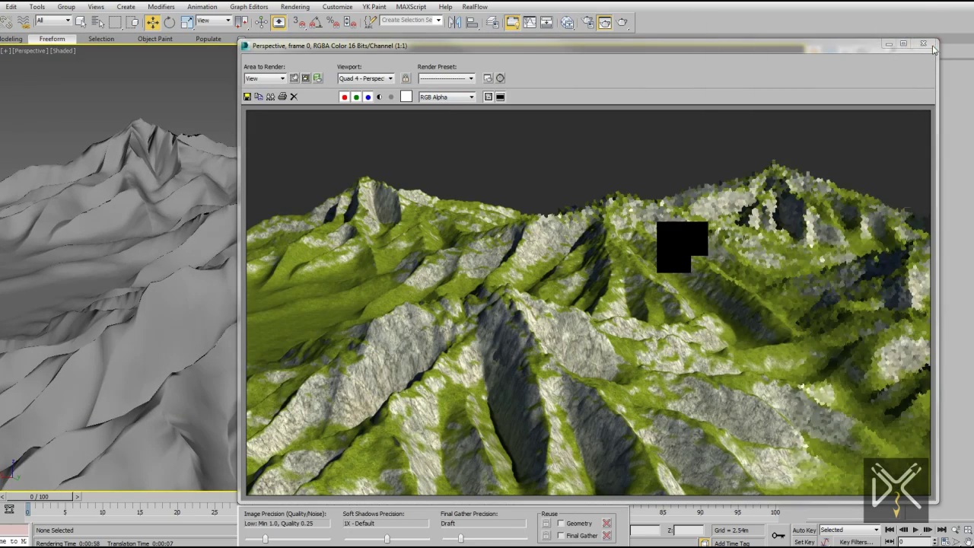
click(923, 44)
Step: Wire the Falloff map Map #3 into Material #0's Bump input
key(m)
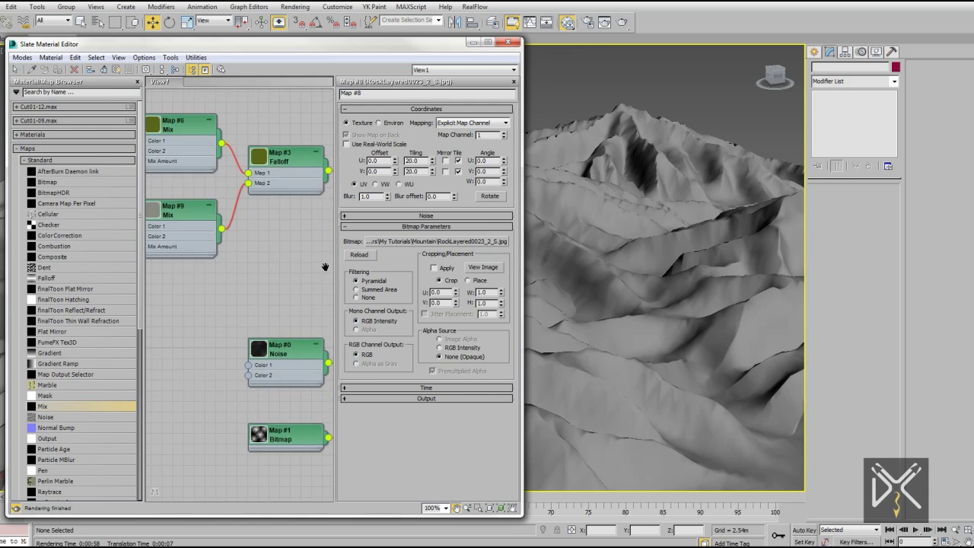
middle_drag(325, 267, 226, 245)
drag(229, 148, 278, 251)
middle_drag(252, 192, 219, 221)
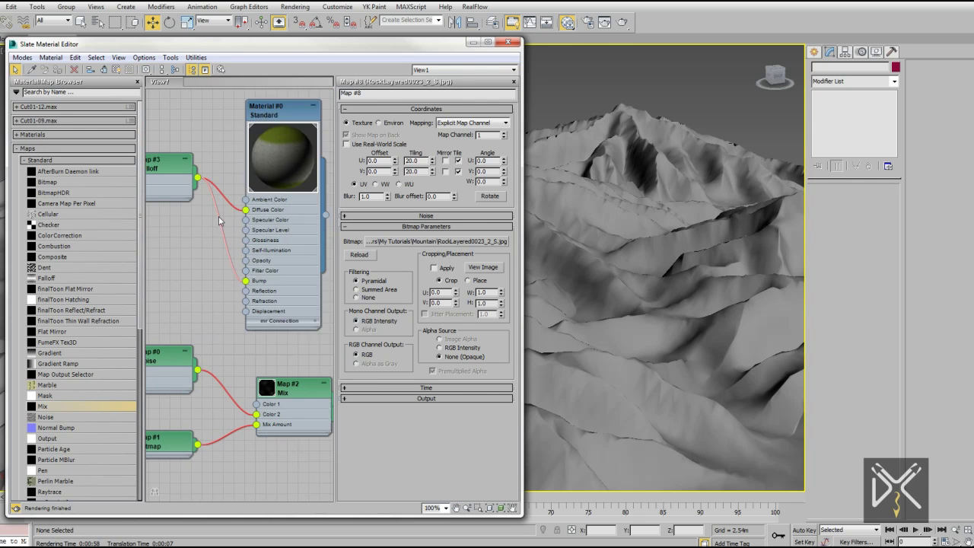
double_click(274, 110)
scroll(411, 338, down, 3)
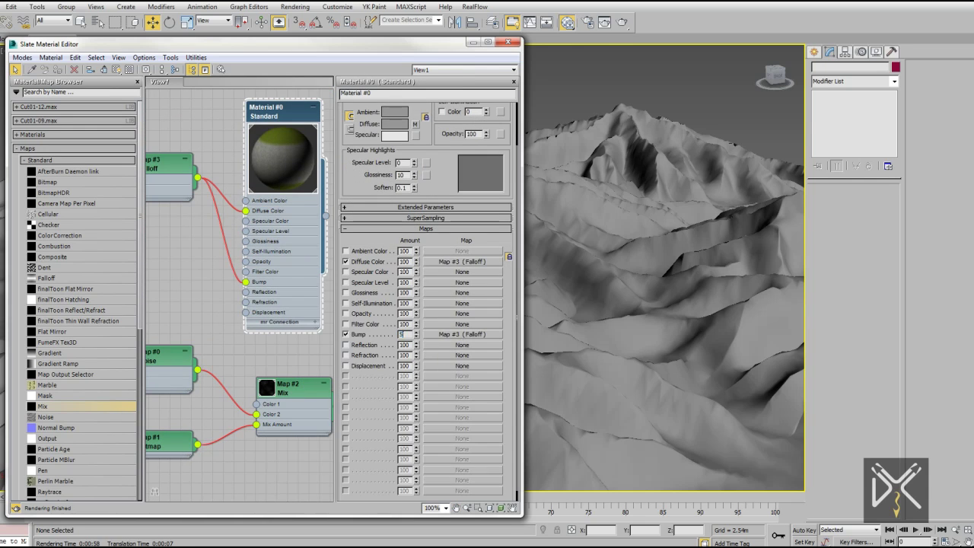
Step: Set grass bitmap Map #5's tiling to 30 and render the terrain
middle_drag(229, 228, 327, 228)
double_click(226, 175)
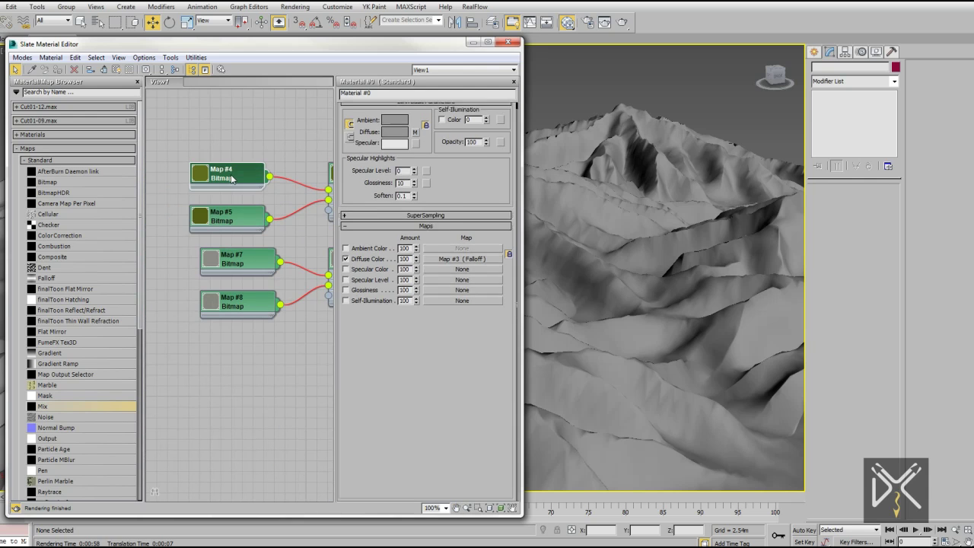
click(115, 71)
double_click(227, 217)
click(120, 70)
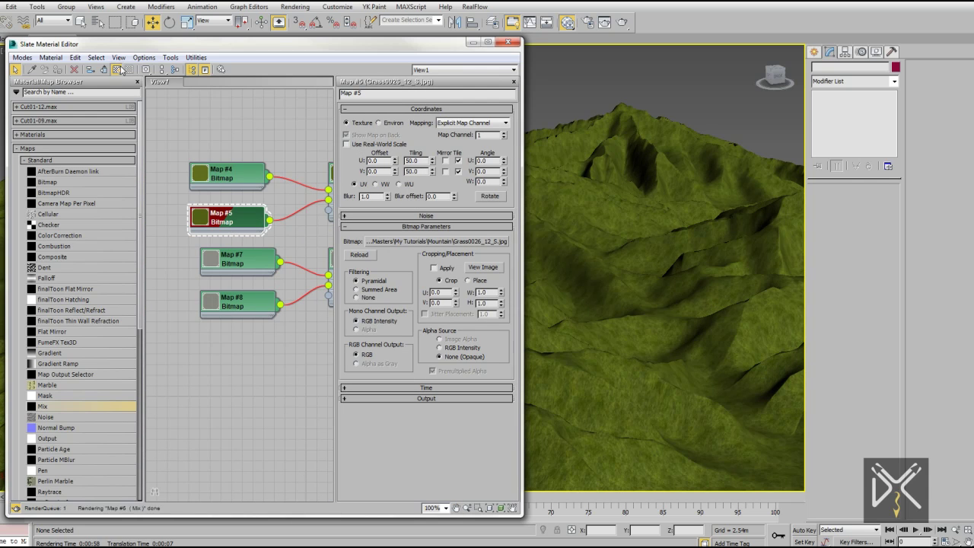
text(0)
key(Tab)
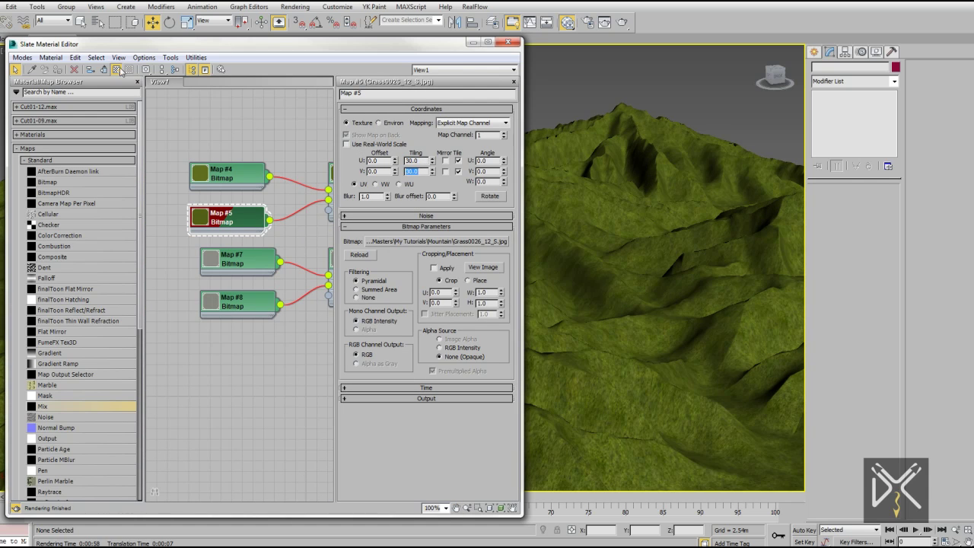
click(513, 42)
key(shift+q)
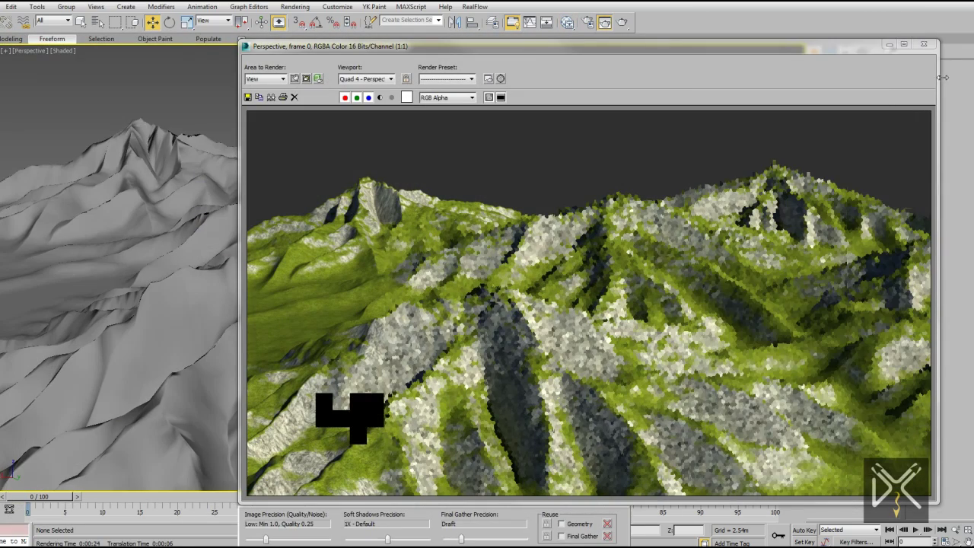
Step: Move the Falloff's two mix-curve points to reshape the grass-to-rock transition
click(922, 46)
click(568, 22)
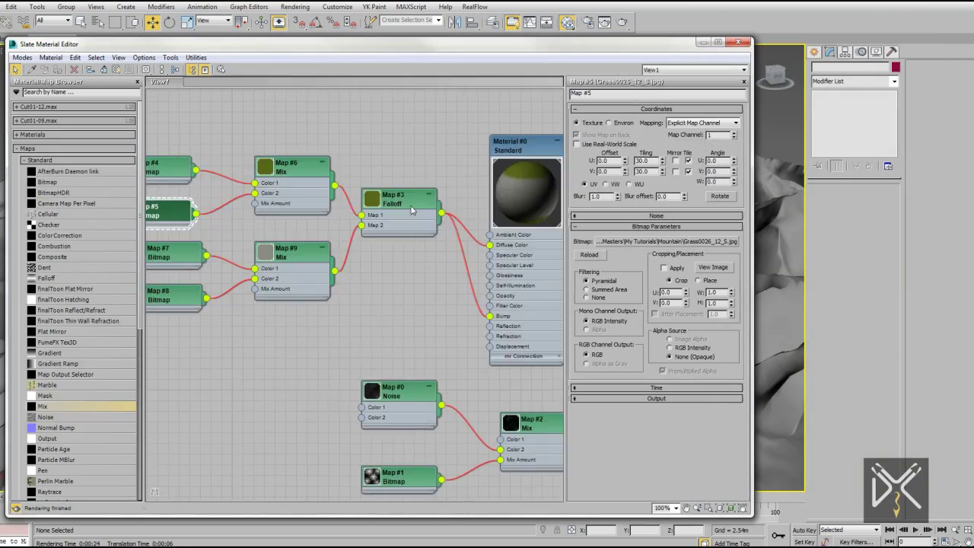
drag(636, 368, 617, 369)
drag(650, 318, 658, 319)
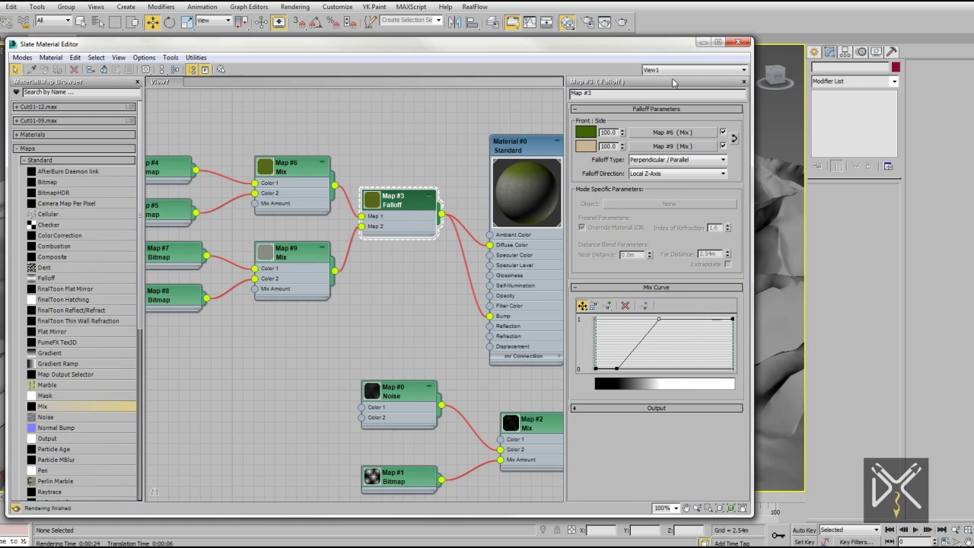
Step: Check Material #0's bump amount, close the editor, and render the final terrain
click(531, 146)
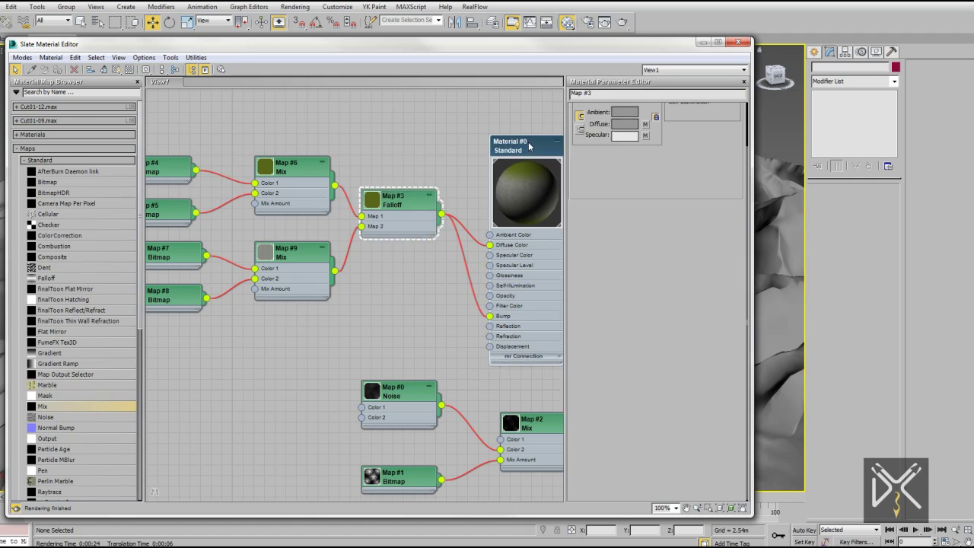
double_click(634, 334)
click(730, 43)
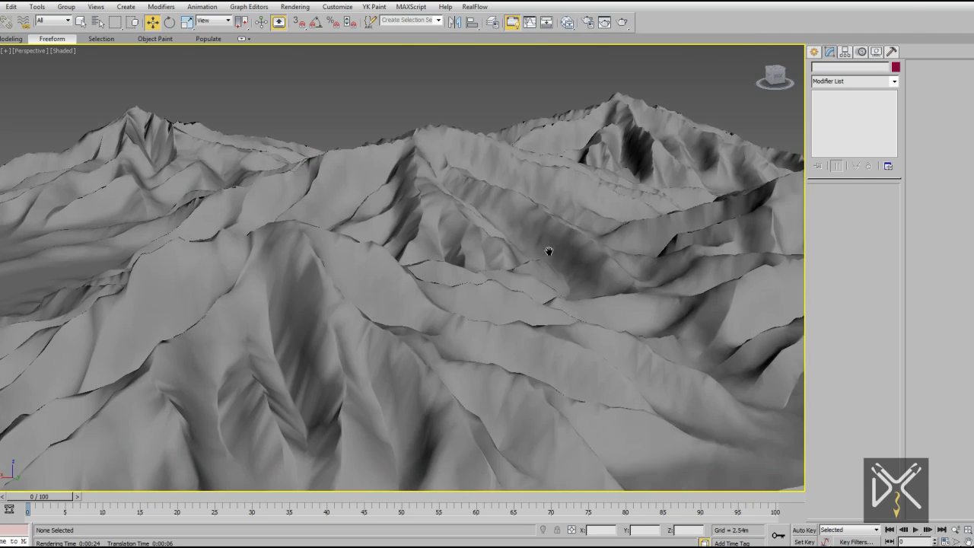
key(shift+q)
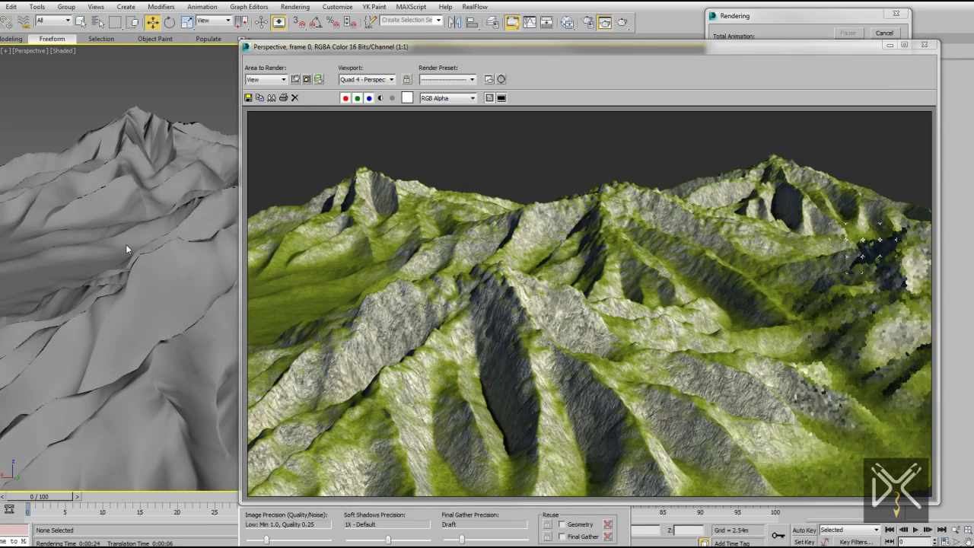